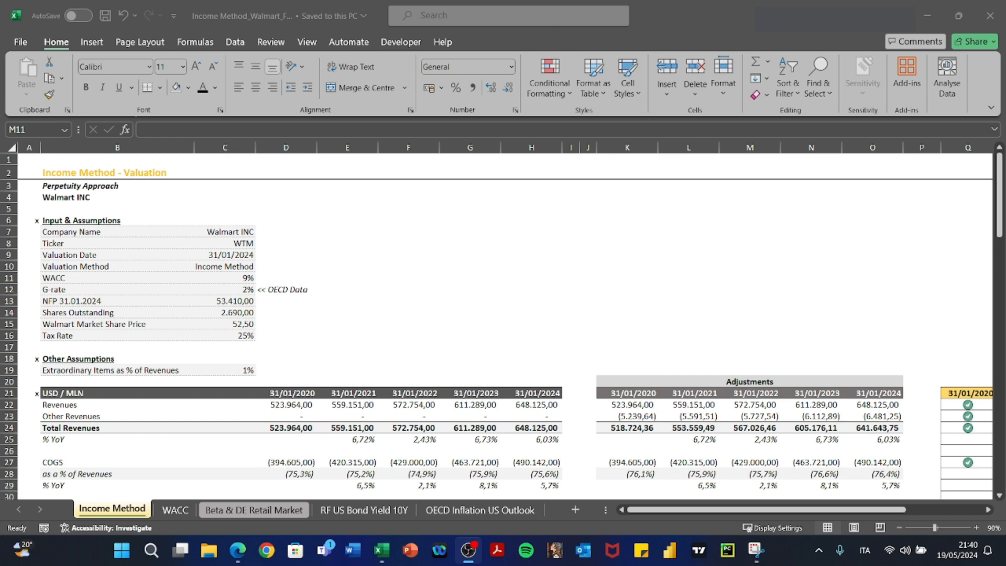
Look over the Income Method sheet, from the valuation inputs and assumptions down through the historical income statement
left_click(535, 255)
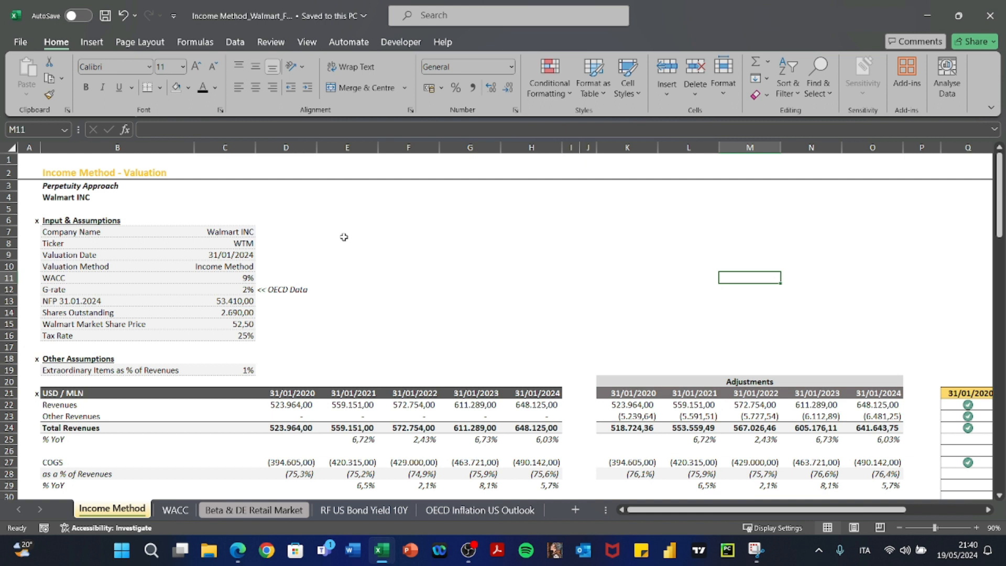
scroll(343, 237, "down", 3)
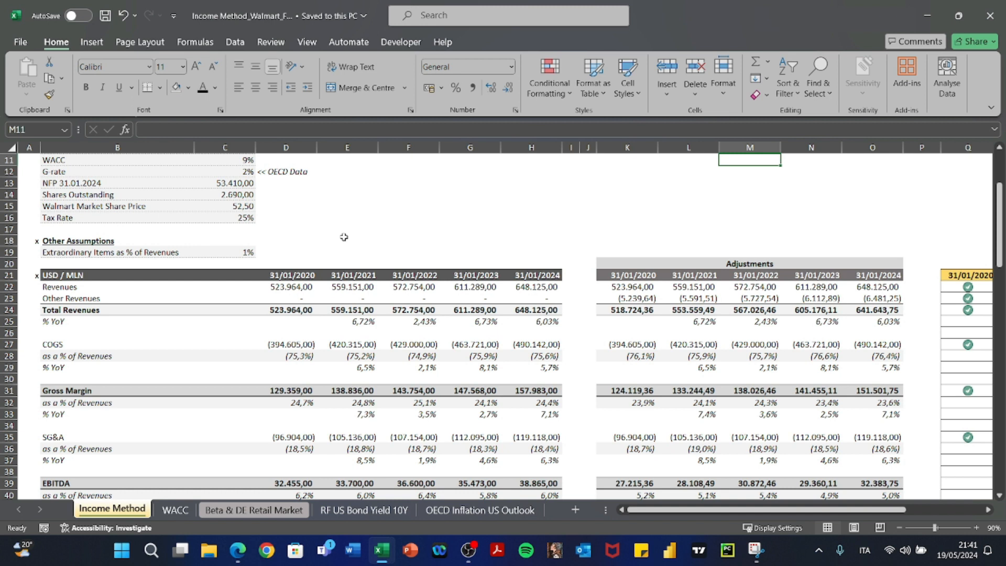
scroll(344, 237, "down", 2)
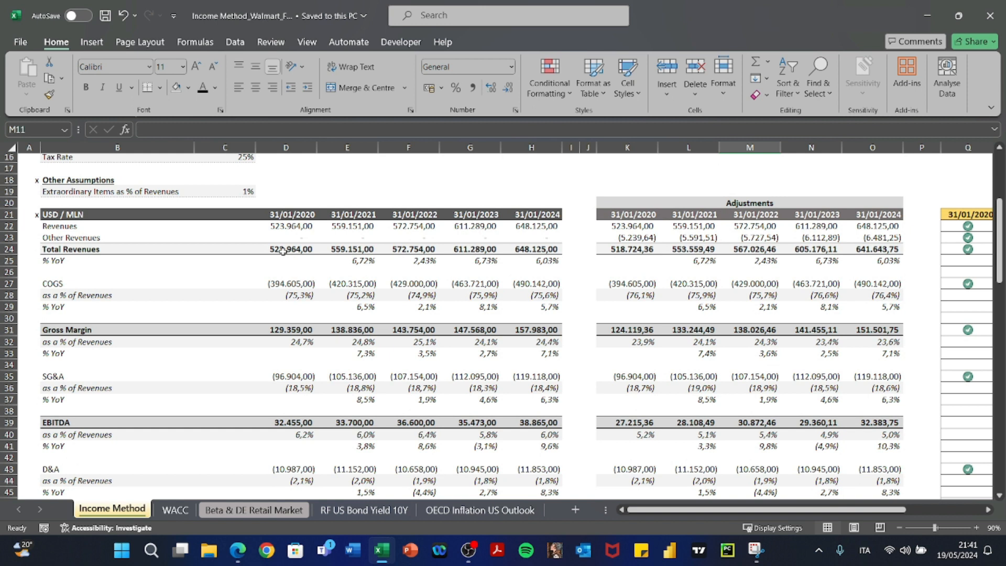
scroll(282, 252, "up", 5)
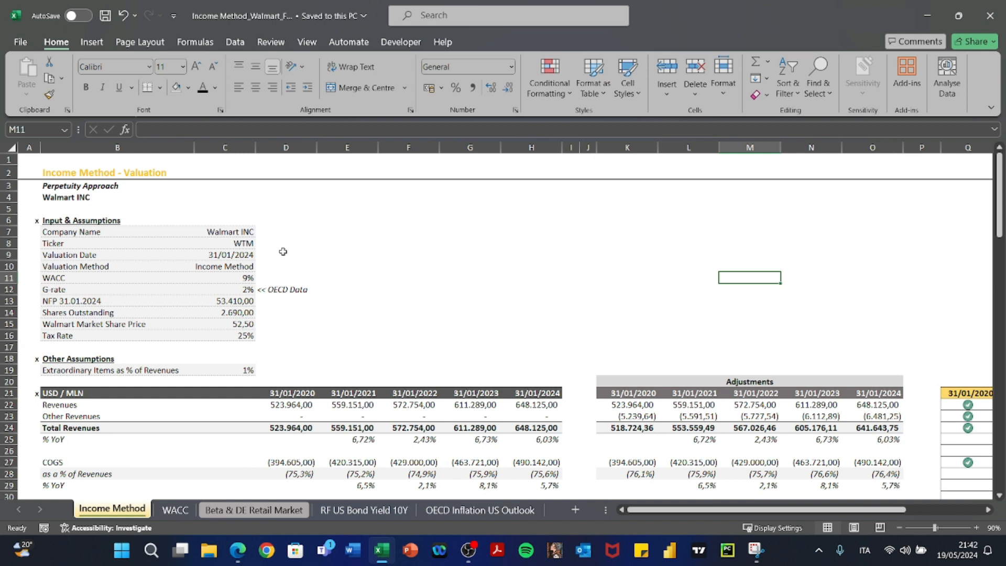
scroll(283, 252, "down", 7)
scroll(283, 251, "down", 2)
scroll(283, 252, "up", 8)
scroll(282, 251, "down", 2)
scroll(283, 251, "up", 2)
scroll(283, 252, "down", 3)
scroll(283, 252, "up", 3)
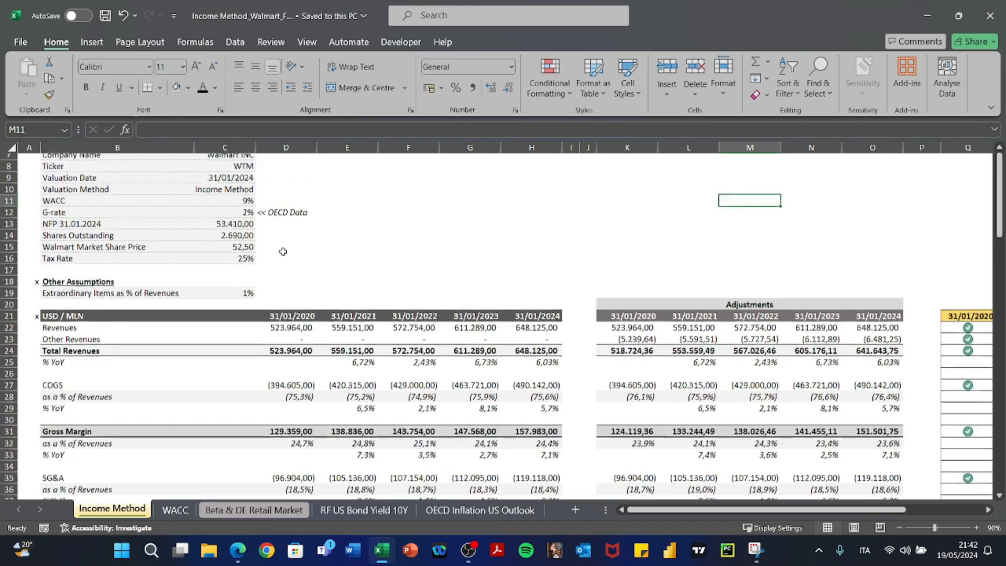
scroll(283, 252, "down", 1)
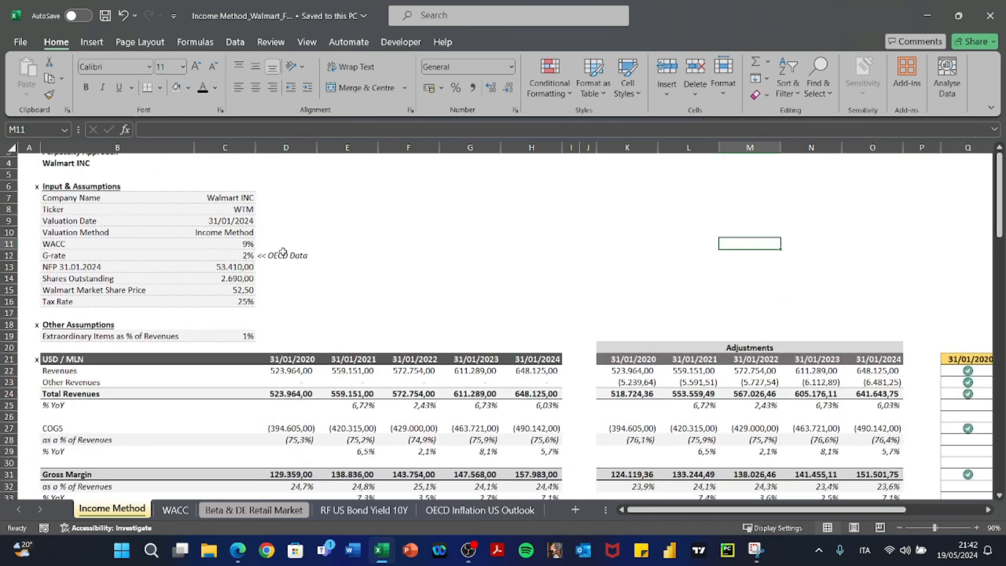
scroll(283, 253, "up", 1)
Review the Input & Assumptions block and the reported income statement columns from 31/01/2020 to 31/01/2024
left_click_drag(104, 231, 238, 336)
scroll(383, 347, "down", 5)
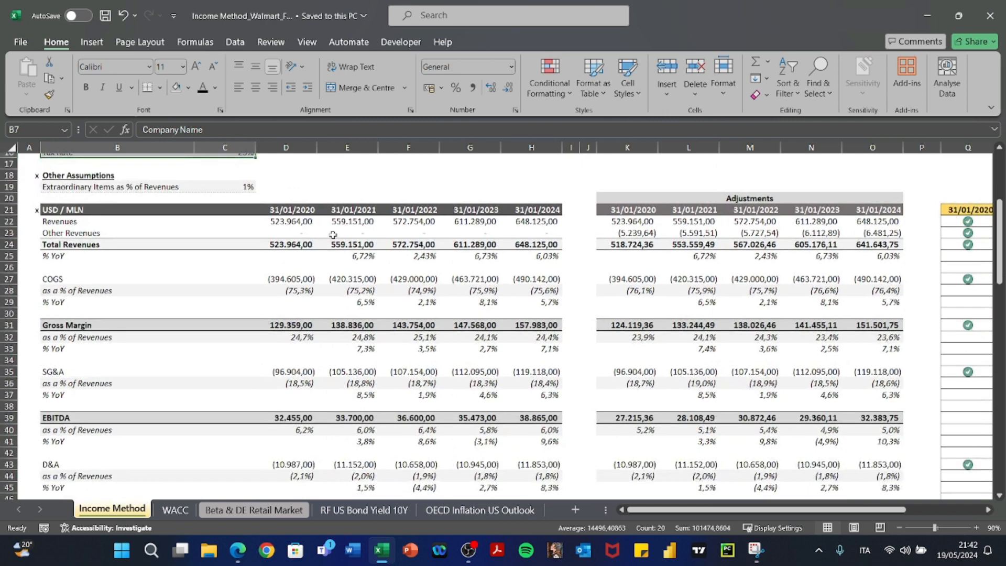
left_click_drag(283, 209, 521, 419)
scroll(521, 420, "down", 2)
scroll(522, 421, "up", 16)
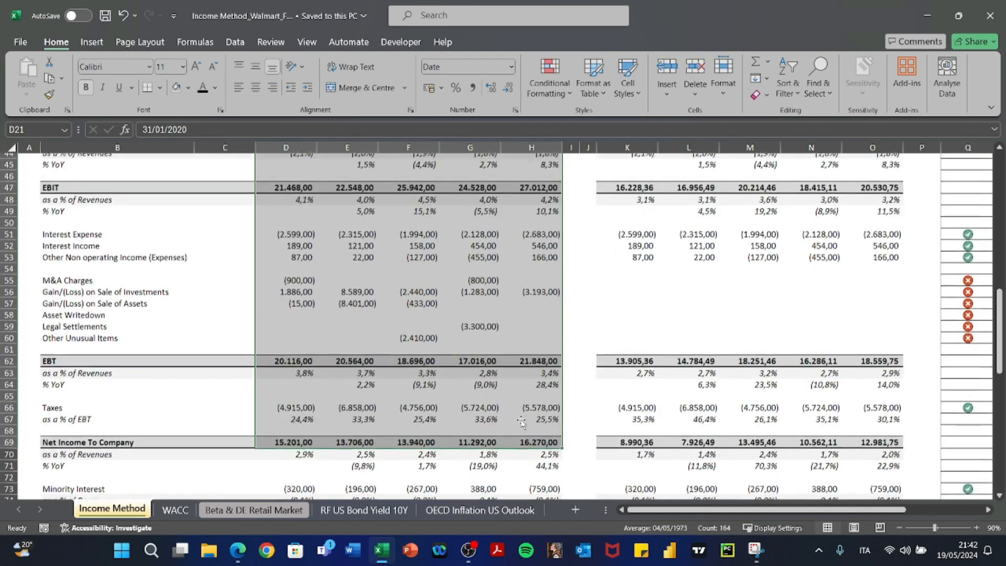
Examine the Adjustments columns, including the formula behind adjusted 2021 revenues, against the reported figures and the yearly inclusion flags
scroll(521, 420, "right", 2)
scroll(522, 419, "right", 2)
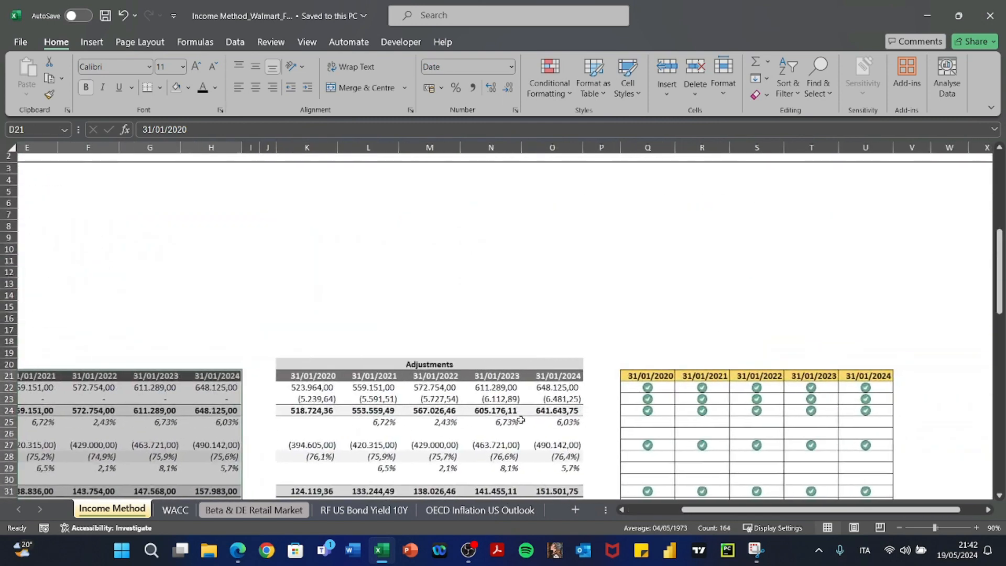
scroll(521, 419, "down", 4)
left_click(339, 239)
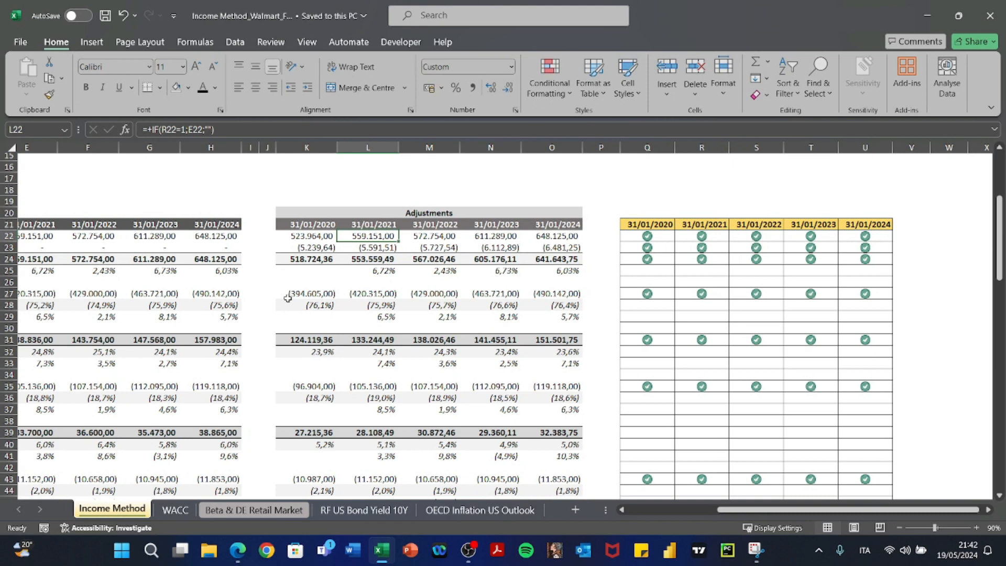
scroll(288, 298, "left", 5)
scroll(288, 298, "right", 4)
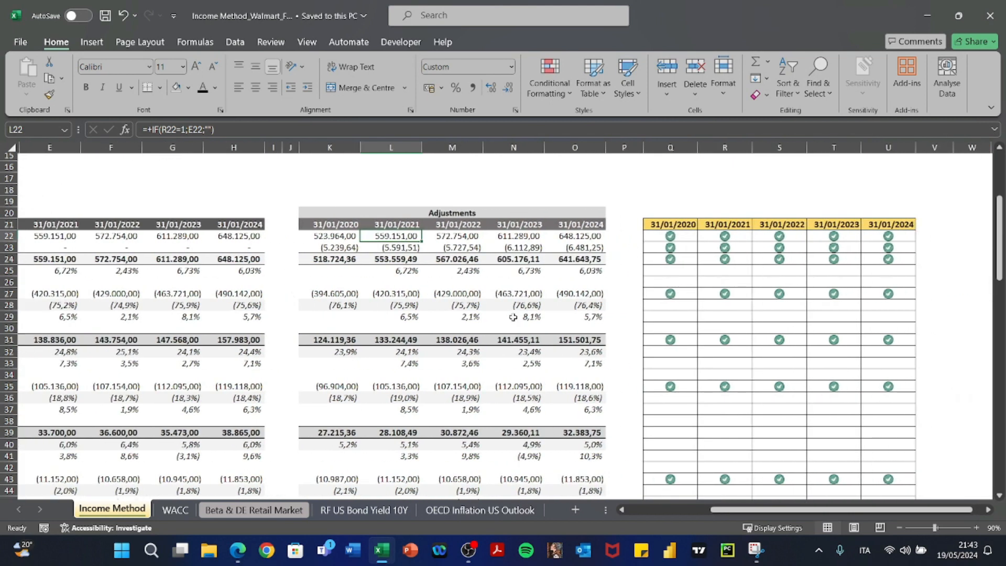
scroll(273, 301, "left", 5)
scroll(273, 300, "up", 5)
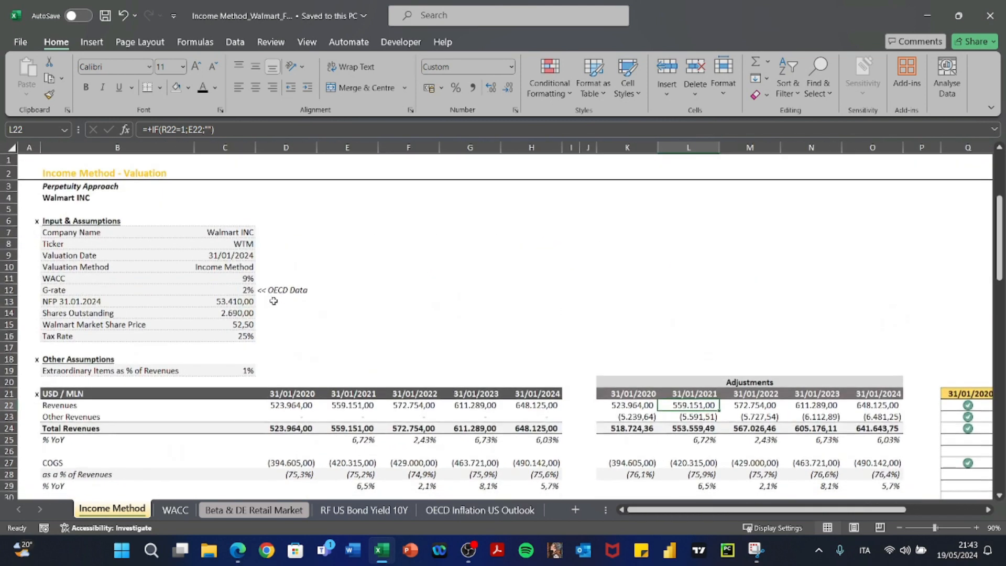
Check the valuation title and approach, and compare taxes as a percentage of EBT in the reported and adjusted columns
left_click_drag(84, 172, 86, 186)
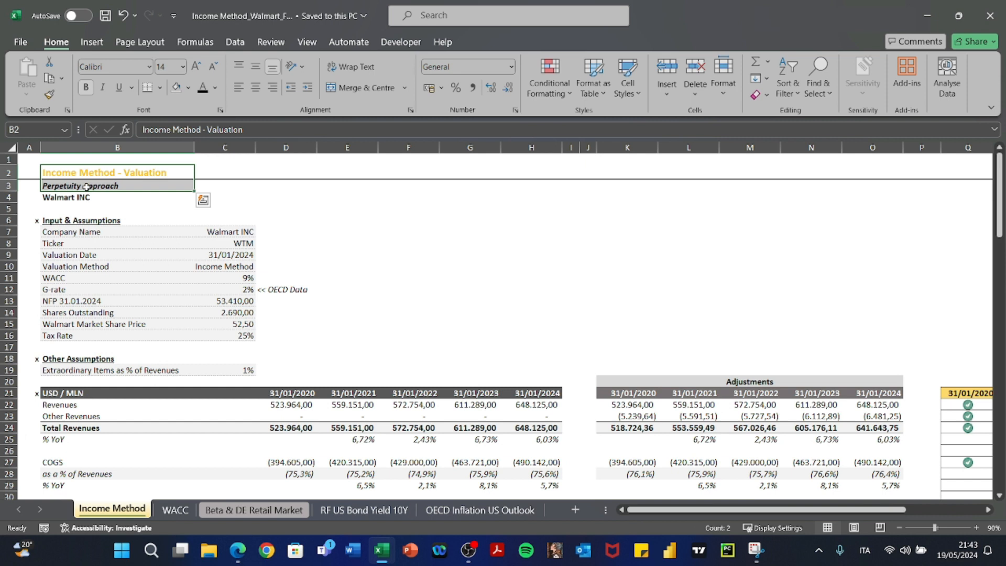
scroll(86, 186, "down", 19)
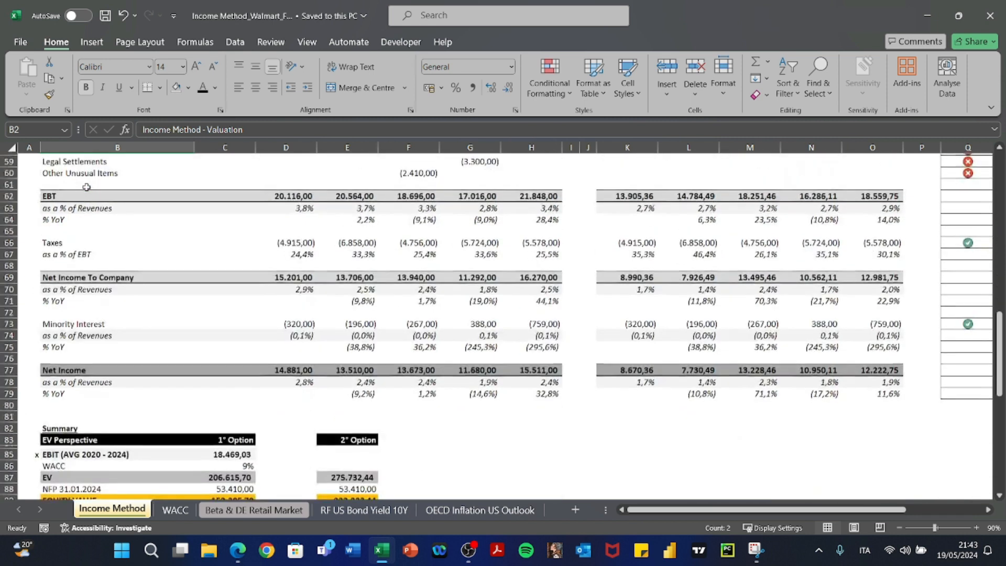
scroll(180, 297, "up", 3)
left_click_drag(301, 343, 549, 344)
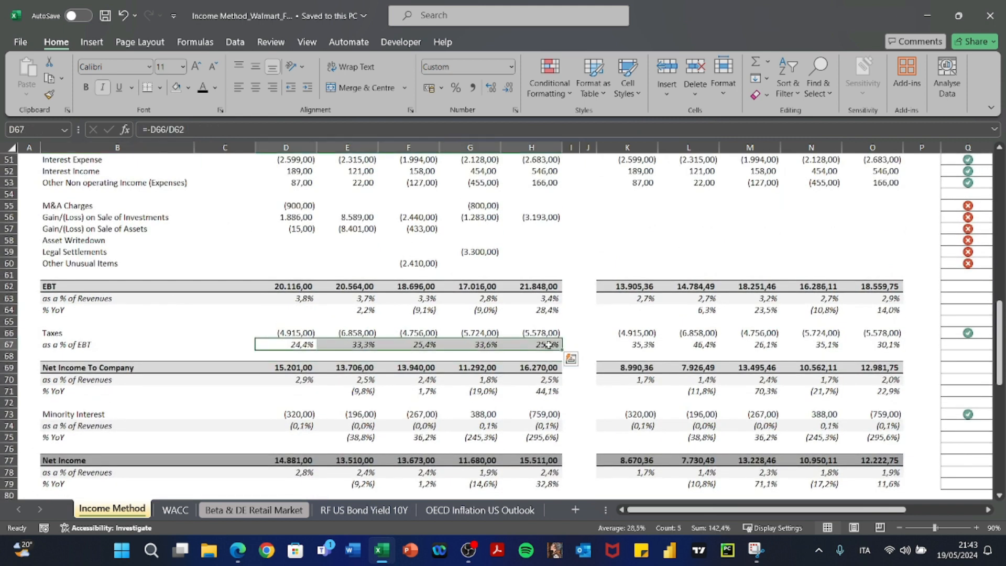
left_click_drag(644, 305, 859, 304)
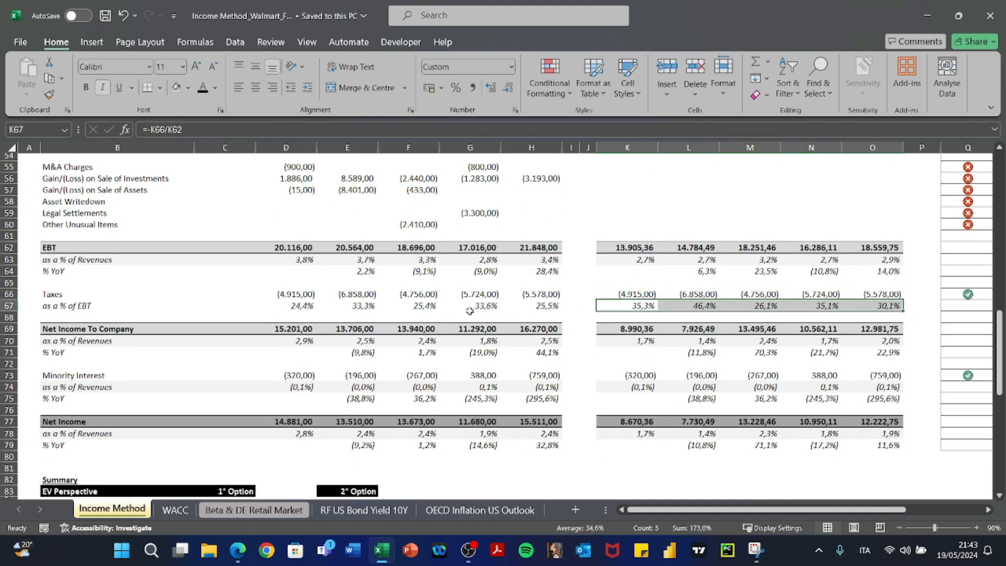
Review the income statement rows around EBIT, unusual items and net income, and the upper rows of the reported 31/01/2024 column
scroll(150, 308, "up", 3)
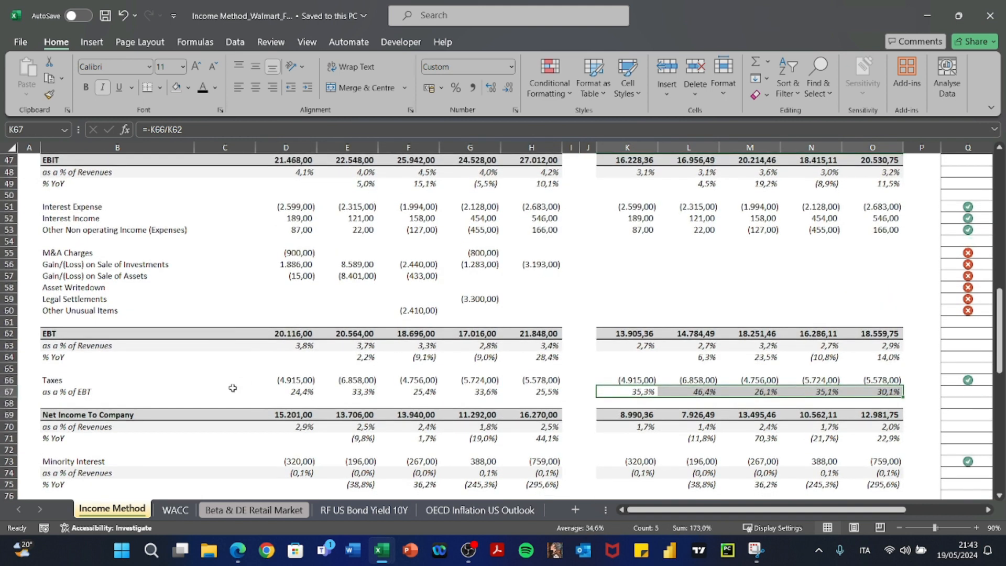
scroll(232, 387, "up", 4)
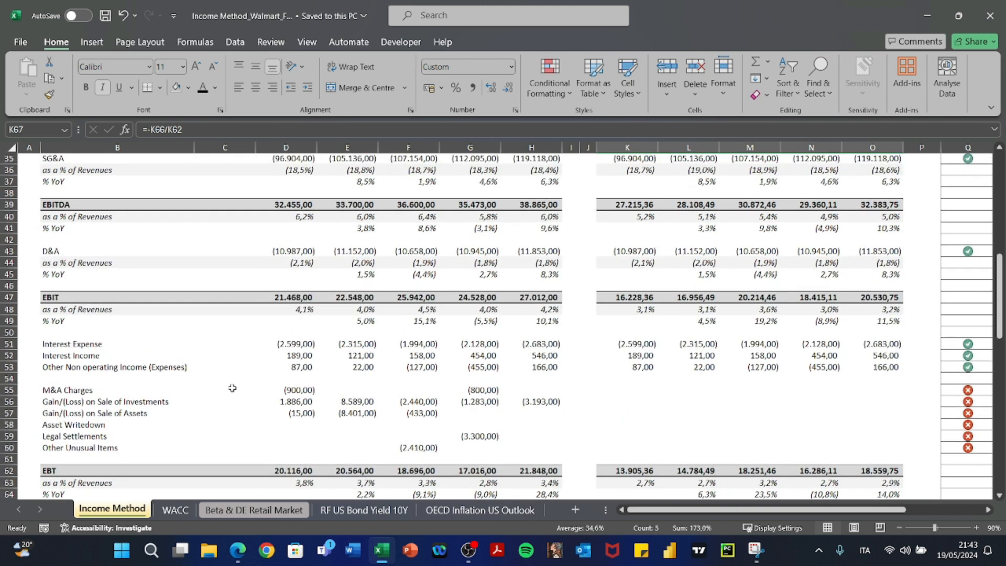
scroll(232, 388, "down", 1)
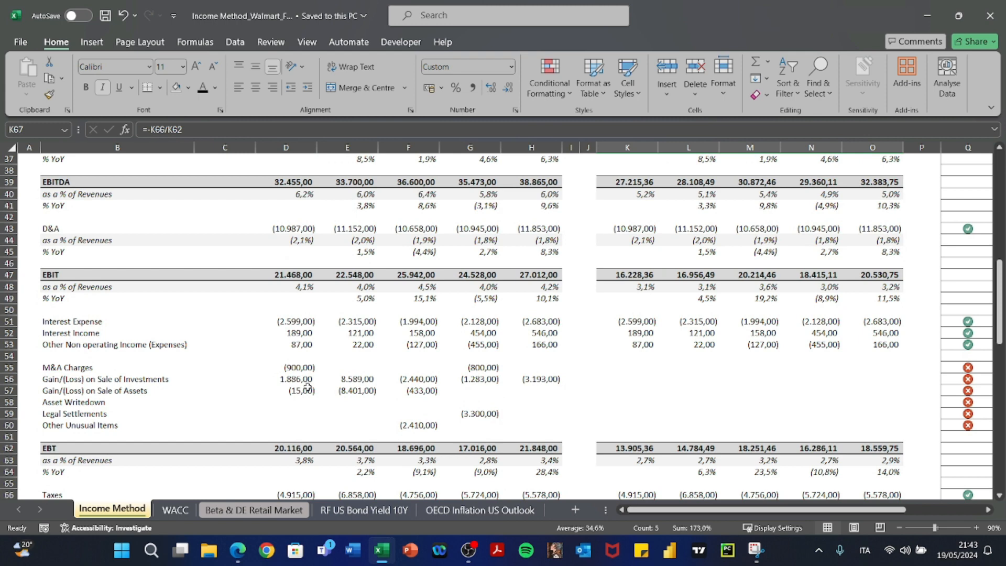
scroll(307, 387, "down", 8)
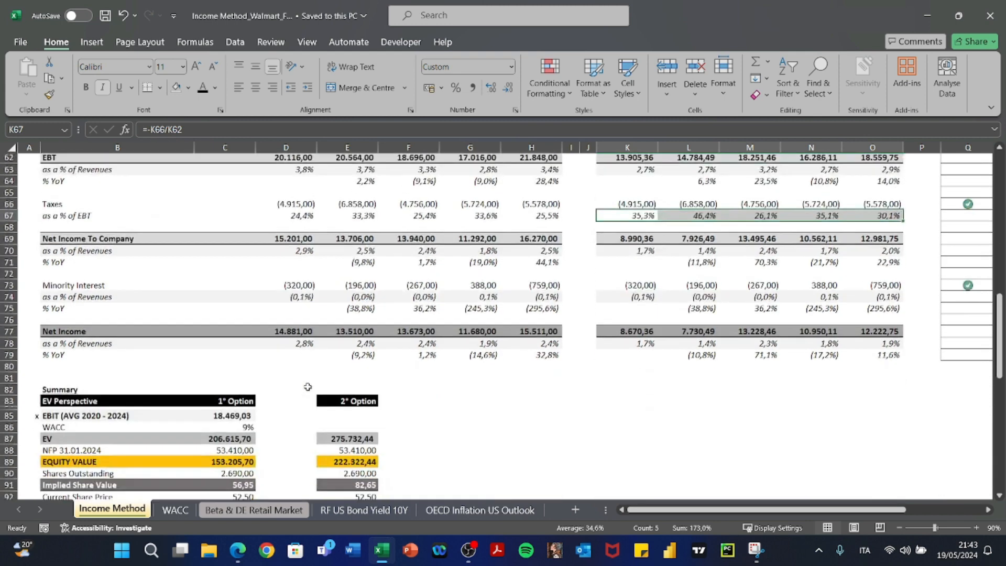
scroll(307, 387, "up", 18)
scroll(308, 387, "down", 6)
scroll(308, 387, "up", 3)
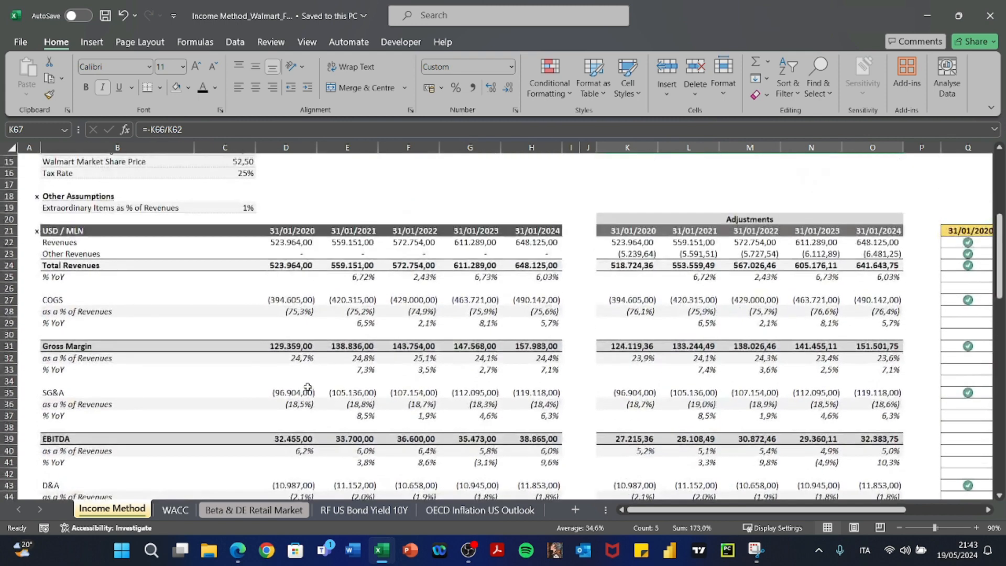
left_click_drag(543, 229, 542, 325)
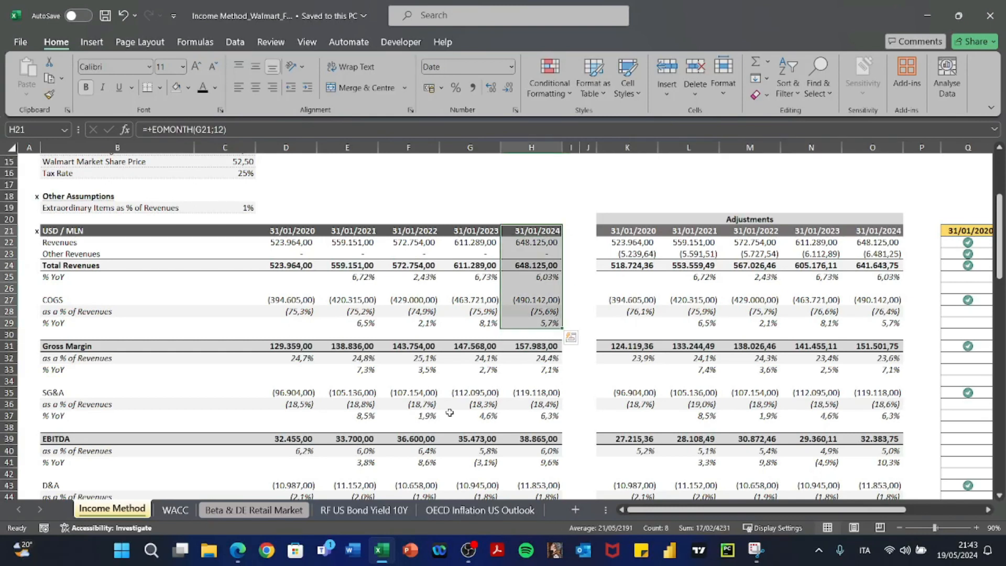
Inspect the average EBIT 2020 - 2024 formula in the Summary and trace the adjusted EBIT cells it references
scroll(450, 412, "down", 15)
scroll(450, 413, "down", 5)
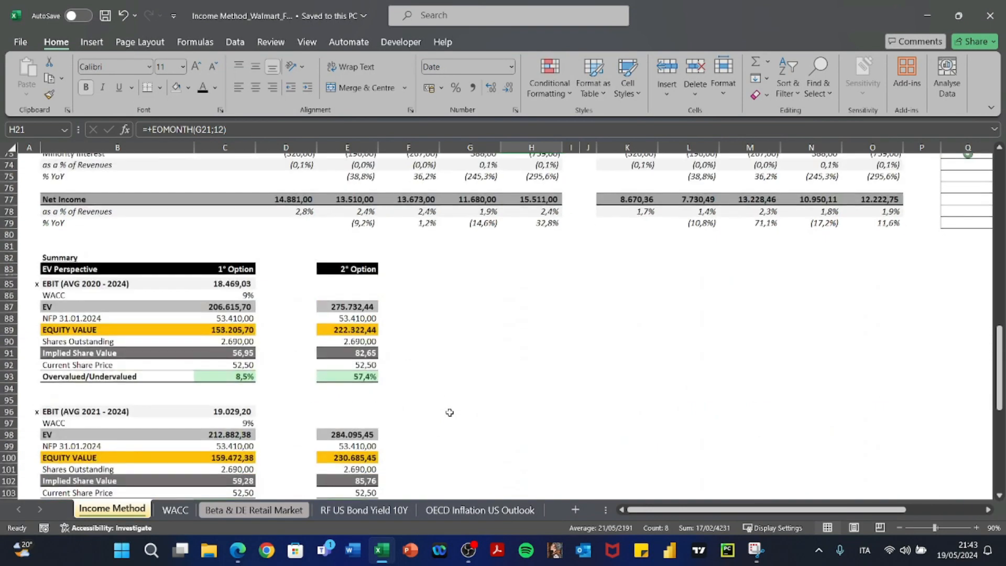
left_click(215, 283)
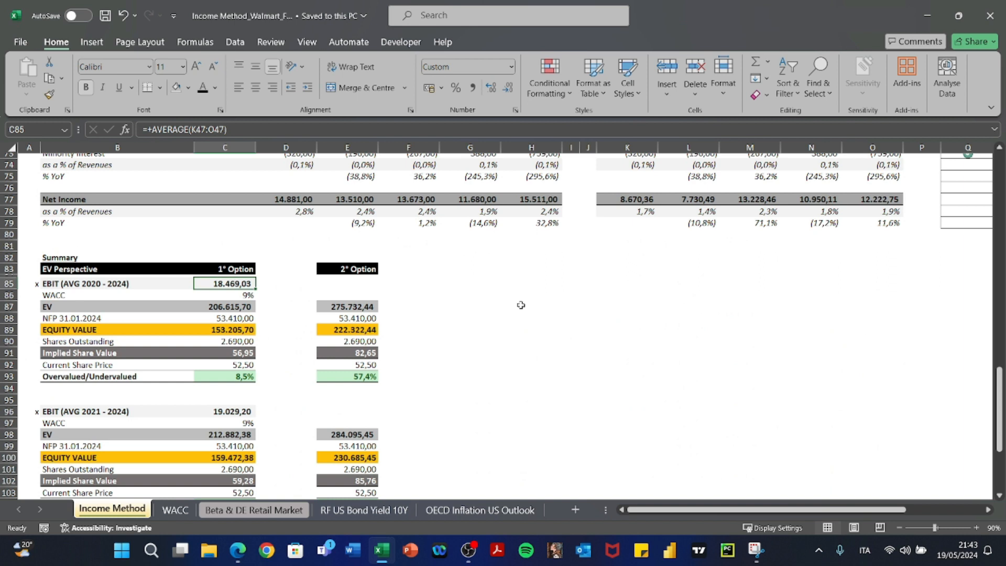
scroll(521, 305, "down", 3)
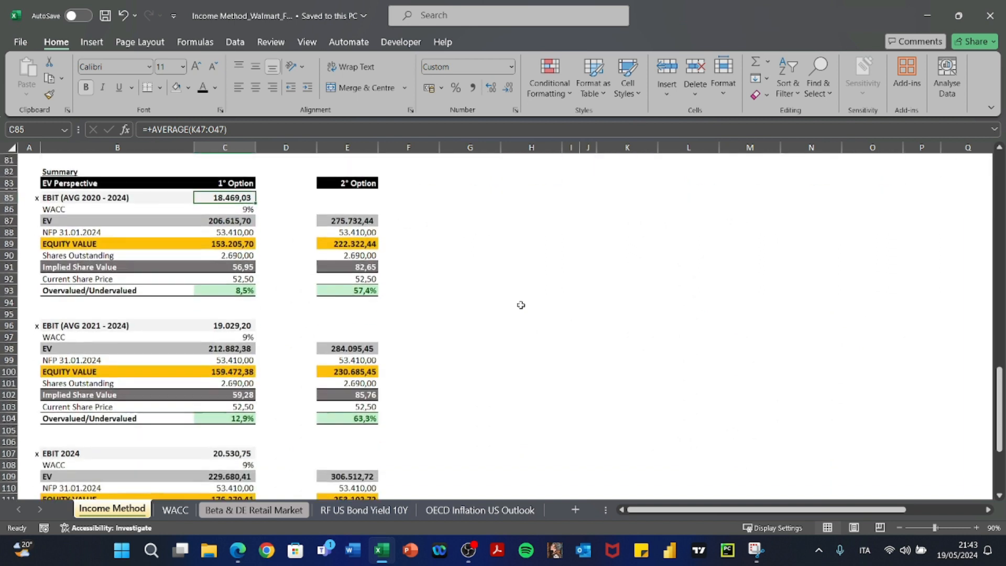
left_click_drag(104, 195, 235, 197)
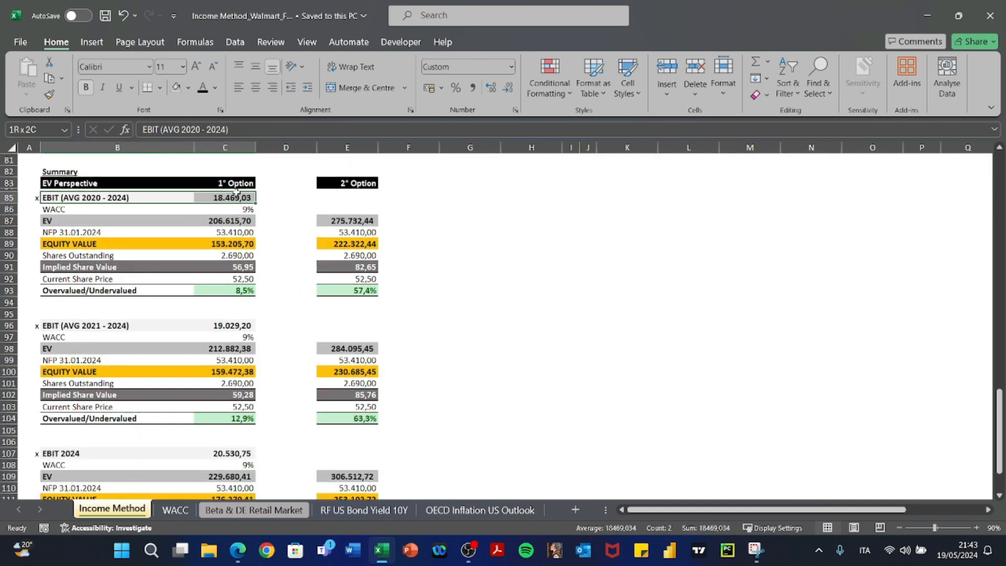
double_click(226, 197)
scroll(521, 226, "up", 20)
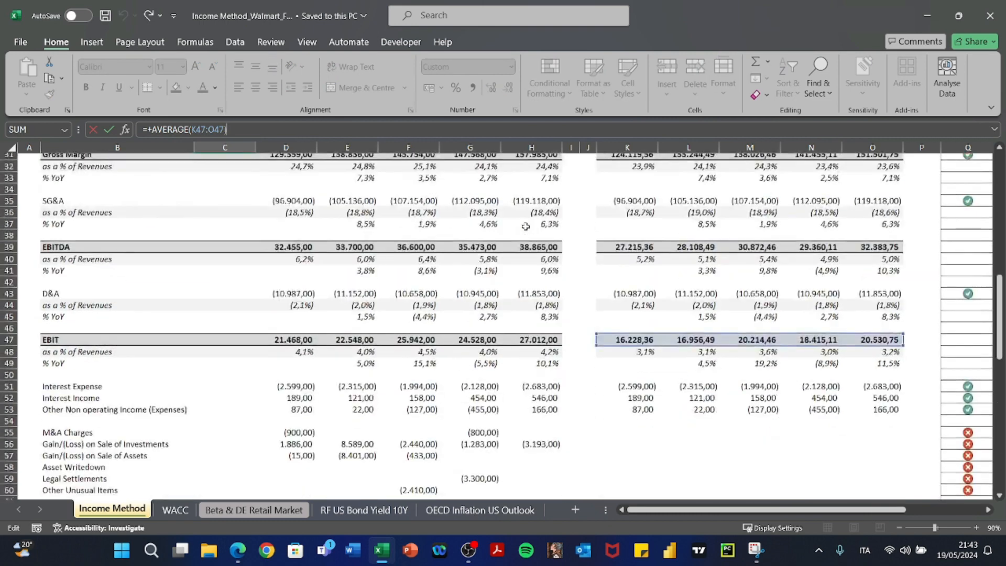
scroll(525, 226, "down", 3)
scroll(525, 226, "up", 2)
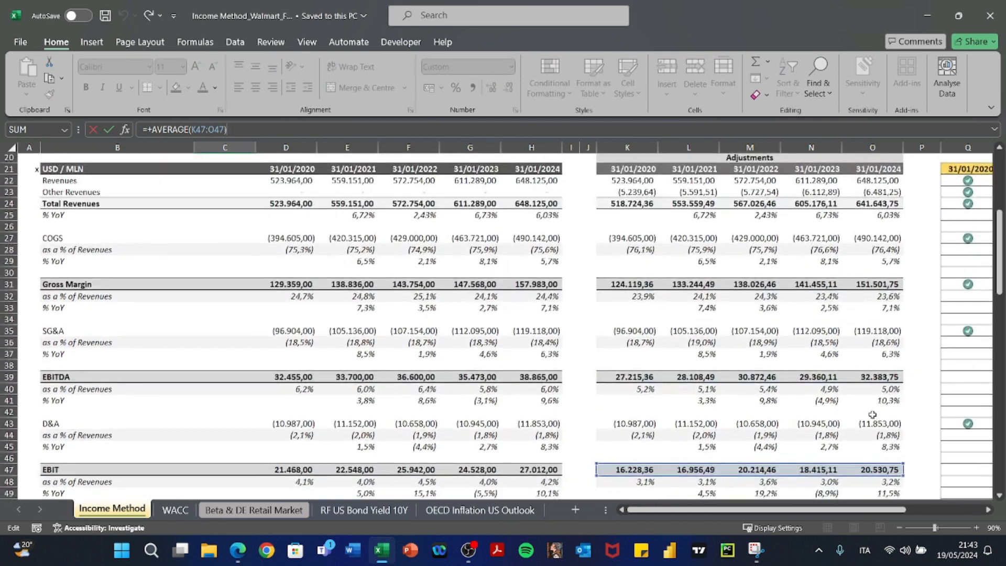
key("Escape")
scroll(800, 431, "down", 18)
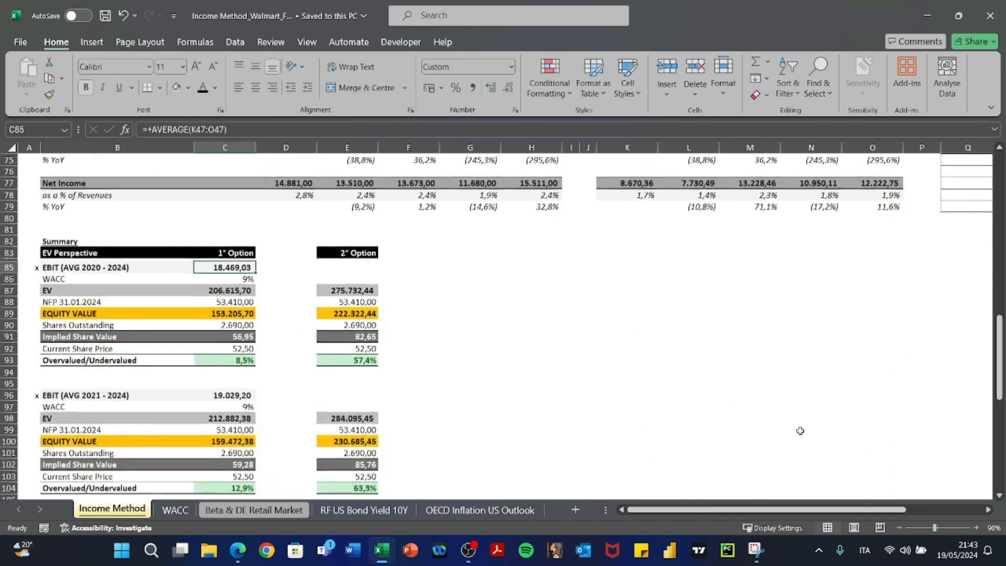
Inspect the EBIT 2024 formula in the Summary and trace it to its source in the adjusted income statement
scroll(243, 375, "down", 4)
double_click(226, 394)
scroll(583, 351, "up", 20)
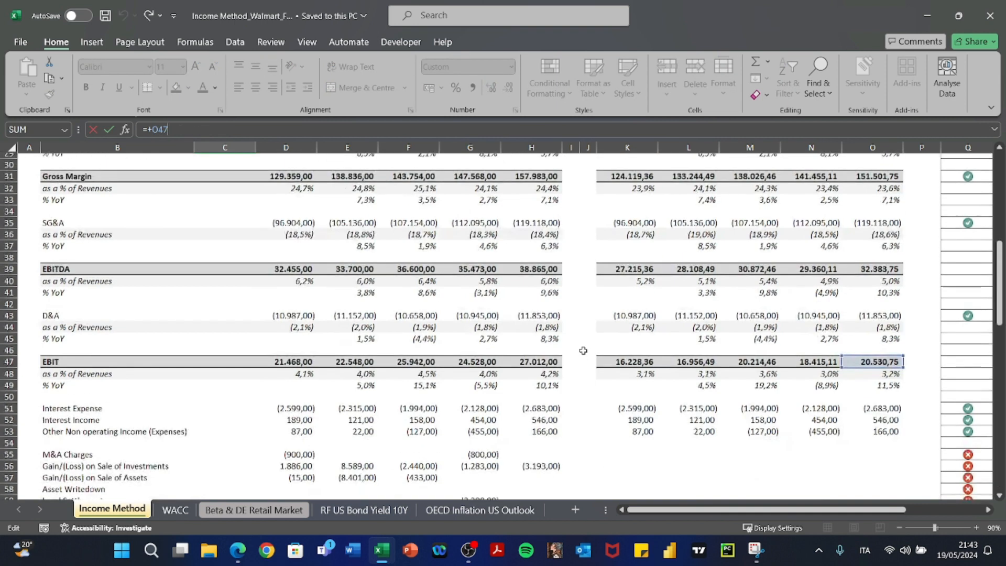
scroll(583, 350, "down", 4)
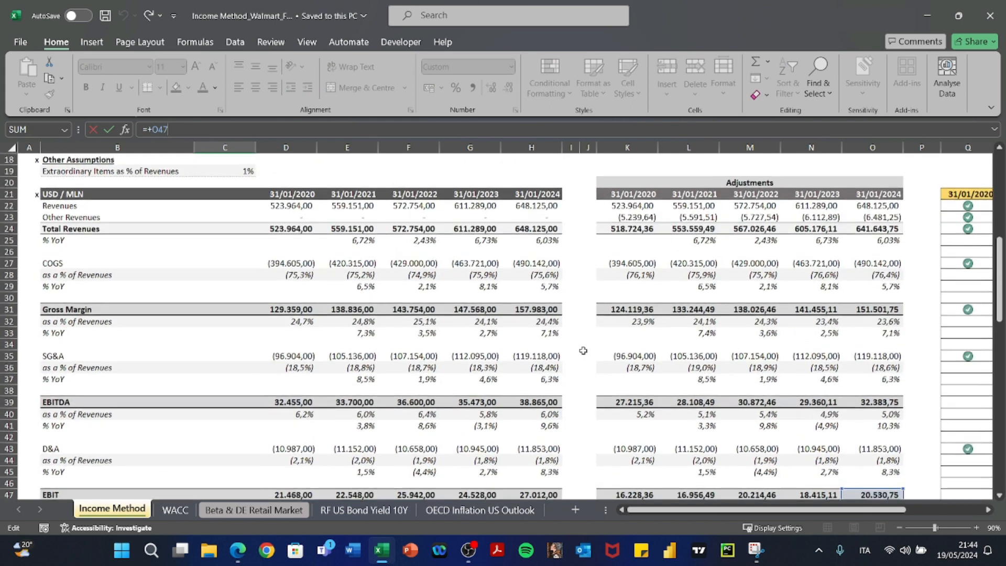
key("Return")
scroll(583, 351, "down", 16)
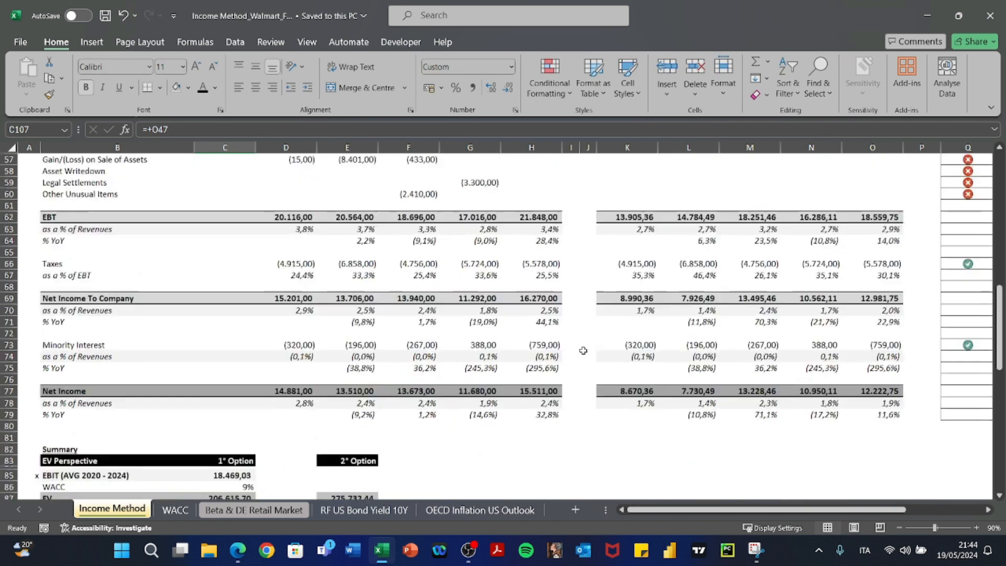
Check the WACC cell reference under the first option for average EBIT 2020 - 2024, leaving the formula unedited
left_click(240, 262)
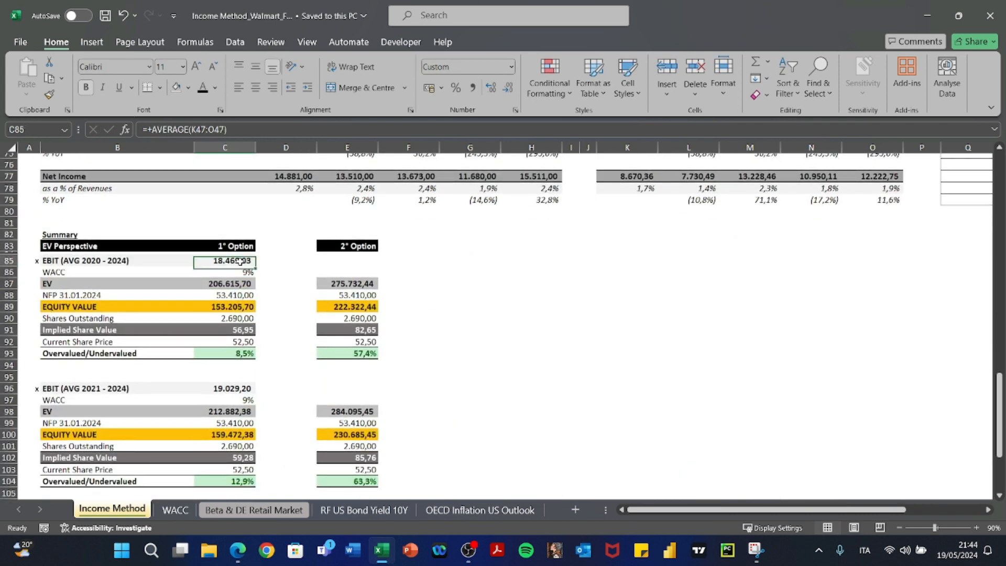
key("Down")
key("F2")
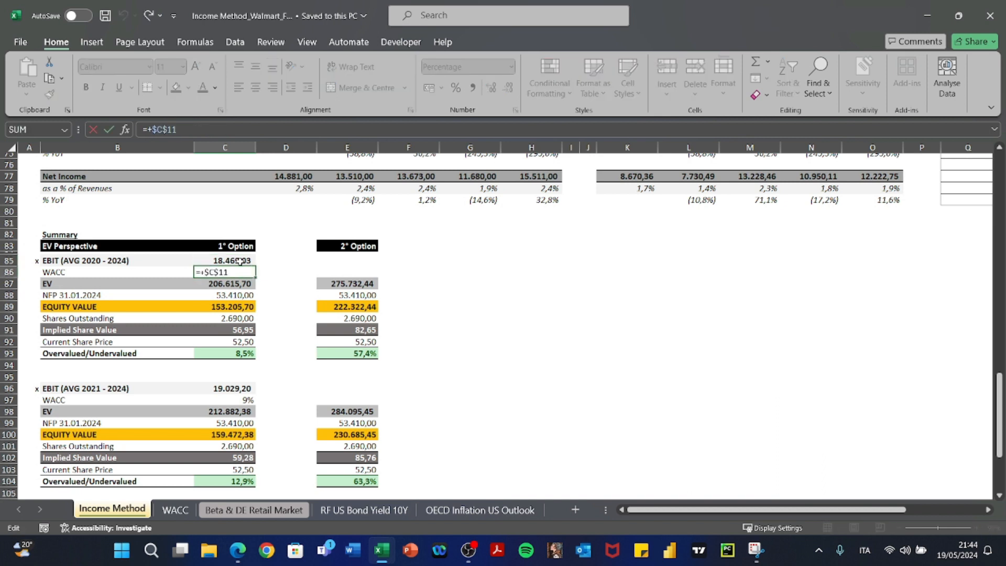
key("Escape")
left_click(240, 261)
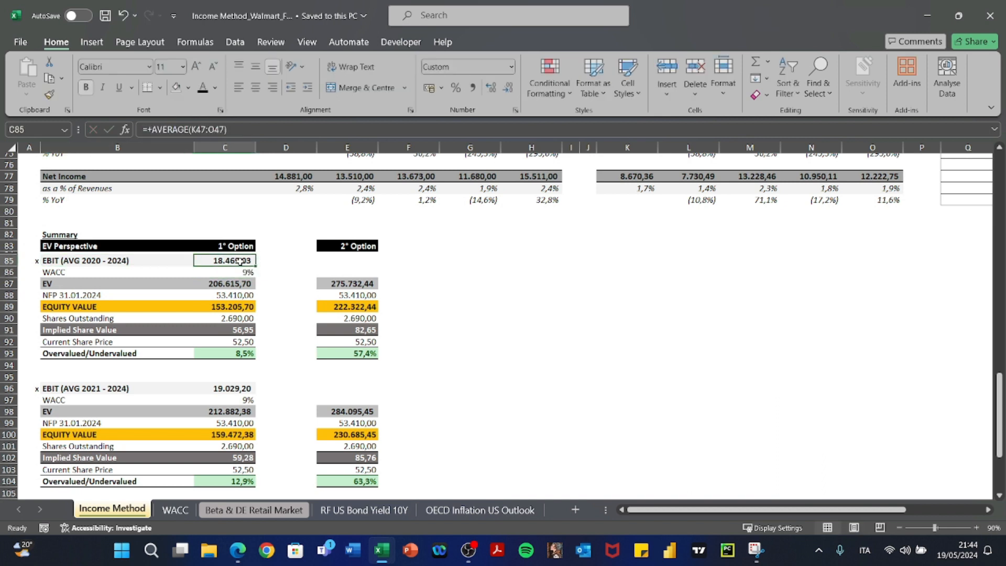
Inspect the EV and equity value formulas of the first option for average EBIT 2020 - 2024, leaving them unedited
key("Left")
key("Right")
key("Down")
key("Down")
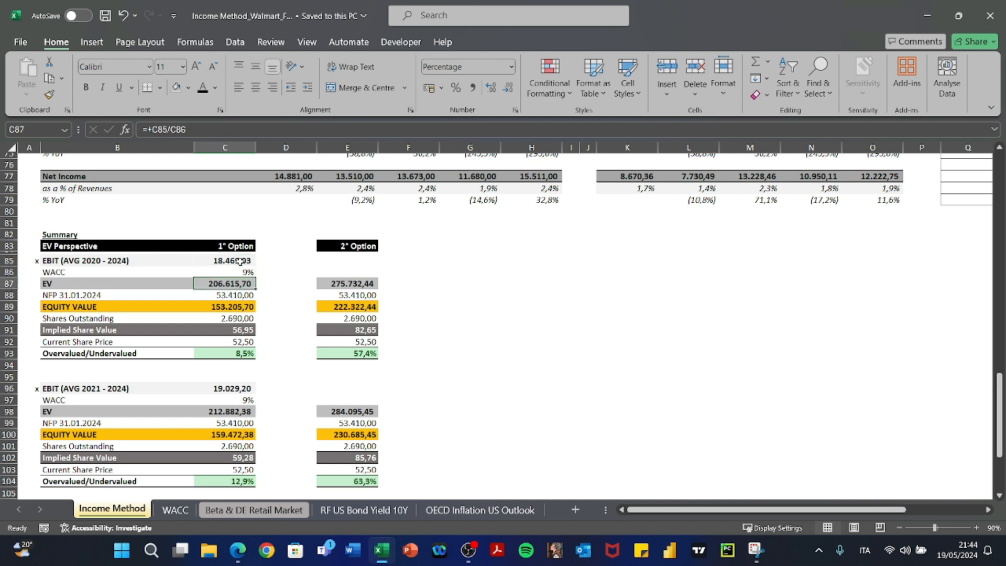
key("F2")
key("Return")
key("Down")
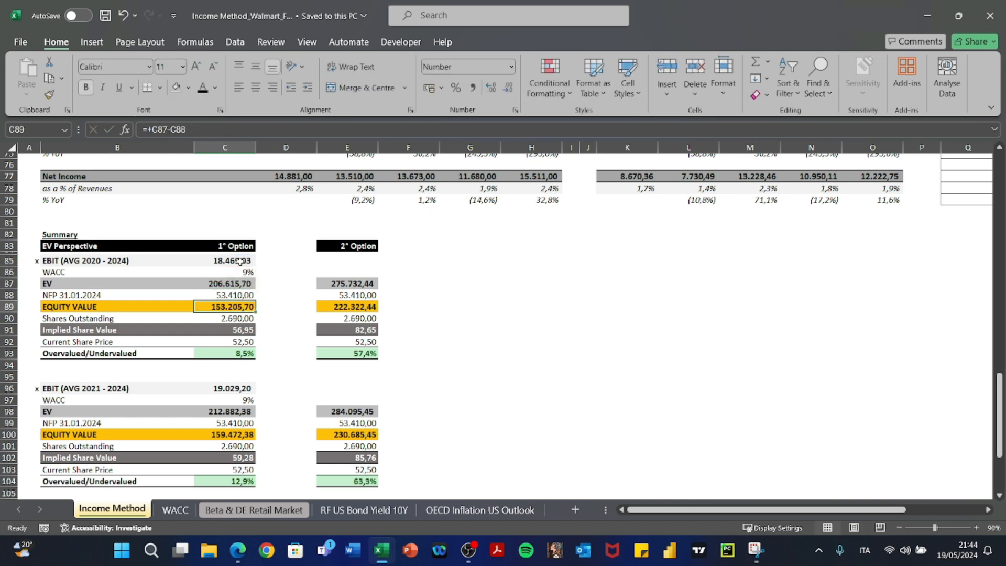
Compare the implied share value with the current share price for average EBIT 2020 - 2024, and view the remaining Summary scenarios
scroll(239, 261, "down", 1)
scroll(175, 332, "down", 1)
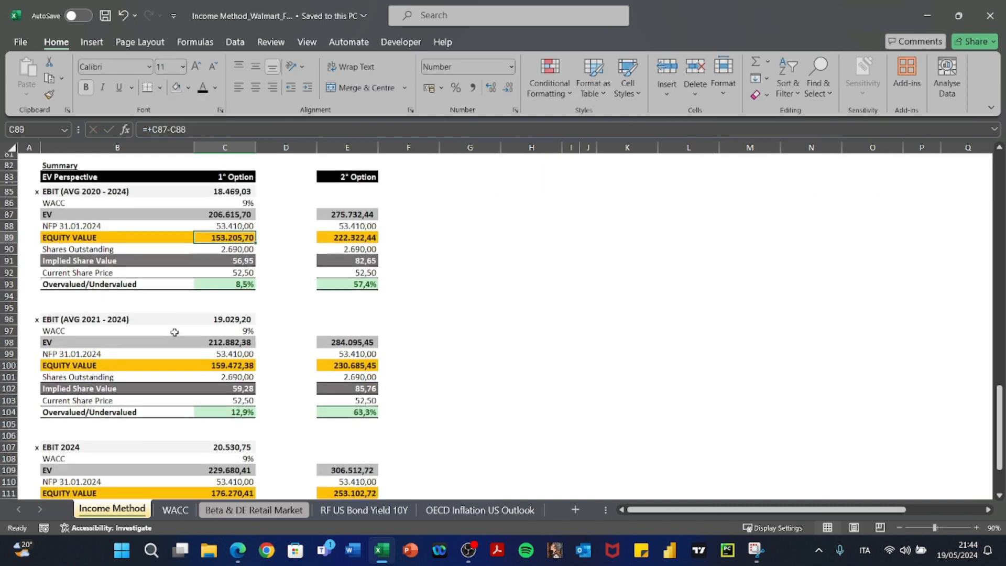
left_click_drag(222, 258, 134, 261)
left_click_drag(244, 272, 123, 274)
scroll(263, 368, "down", 4)
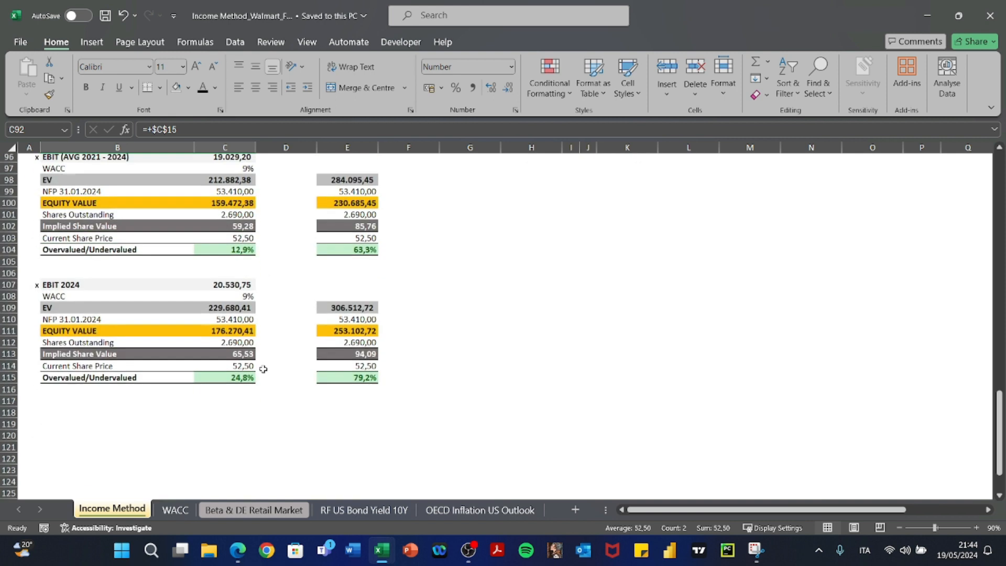
Review the cost of debt, cost of equity and WACC rows on the WACC sheet
scroll(263, 369, "up", 20)
left_click(175, 510)
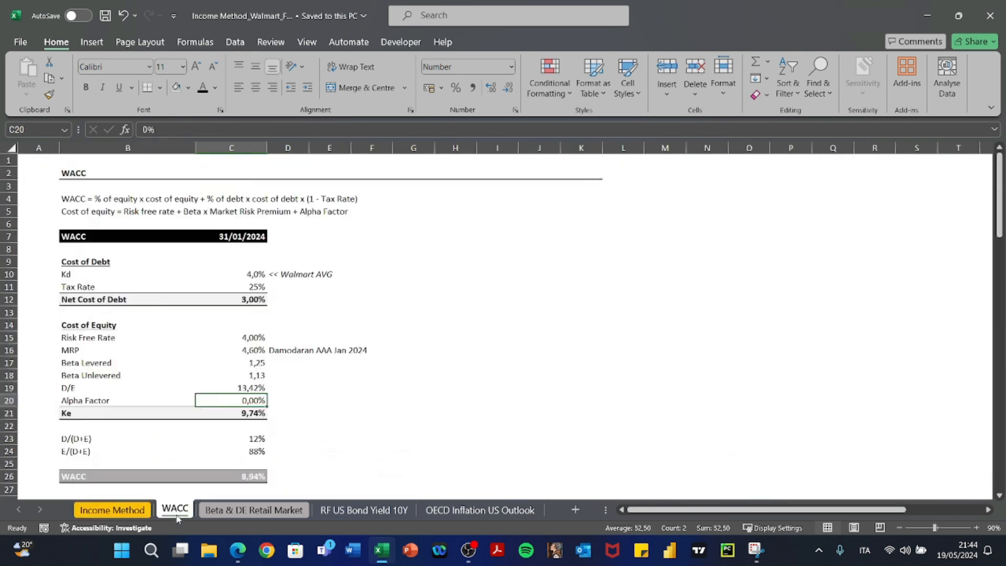
scroll(315, 357, "down", 3)
scroll(315, 358, "up", 4)
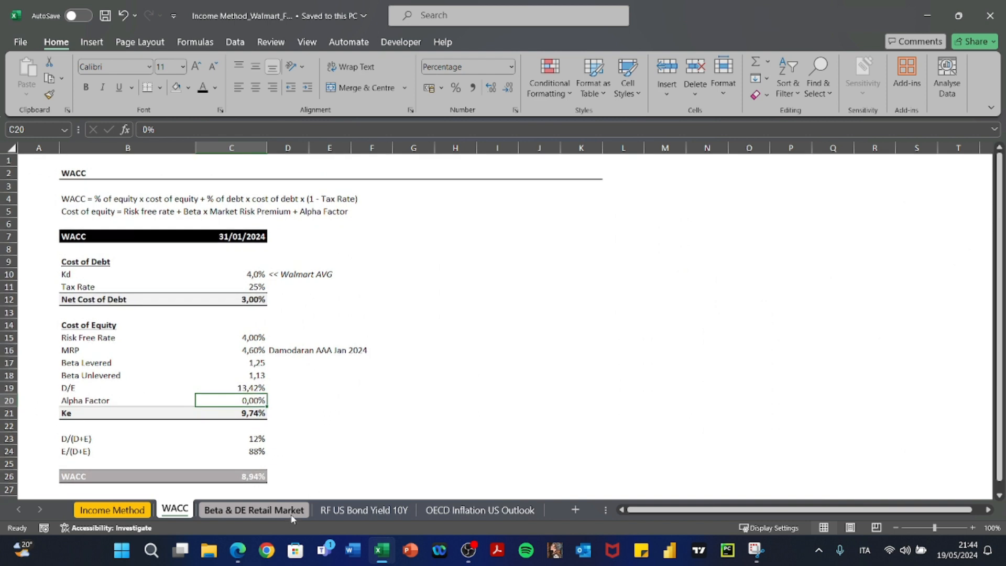
Look through the Beta & DE Retail Market, RF US Bond Yield 10Y and OECD Inflation US Outlook source sheets
left_click(291, 514)
left_click(364, 511)
left_click(484, 509)
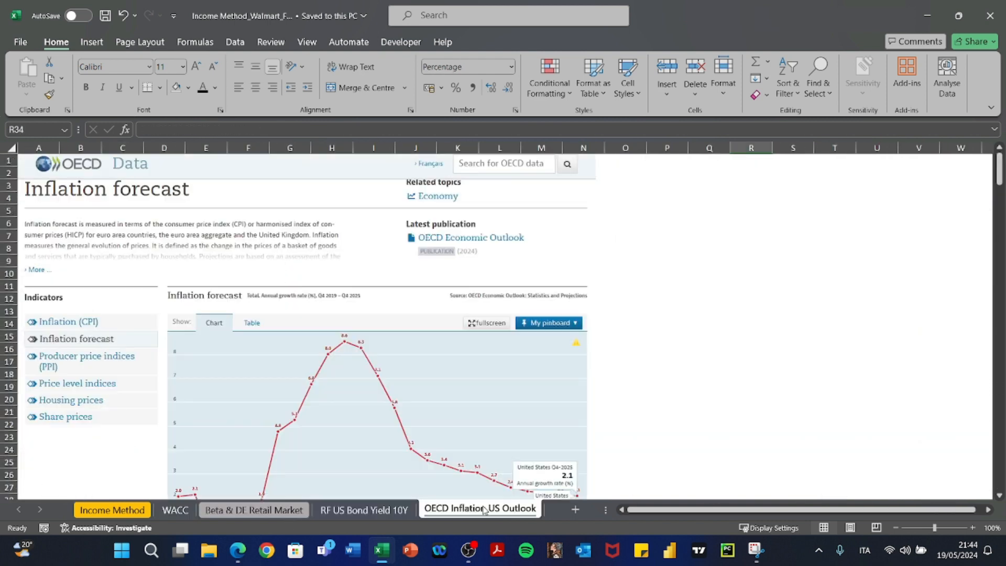
left_click(353, 509)
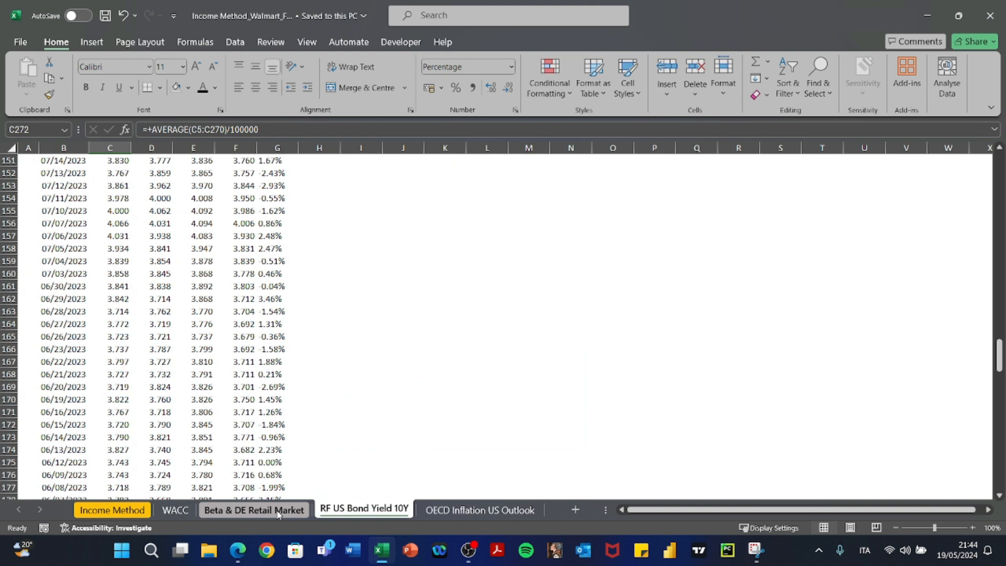
left_click(279, 515)
Recheck the cost of equity and capital weight rows on the WACC sheet and return to the Income Method sheet
left_click(175, 510)
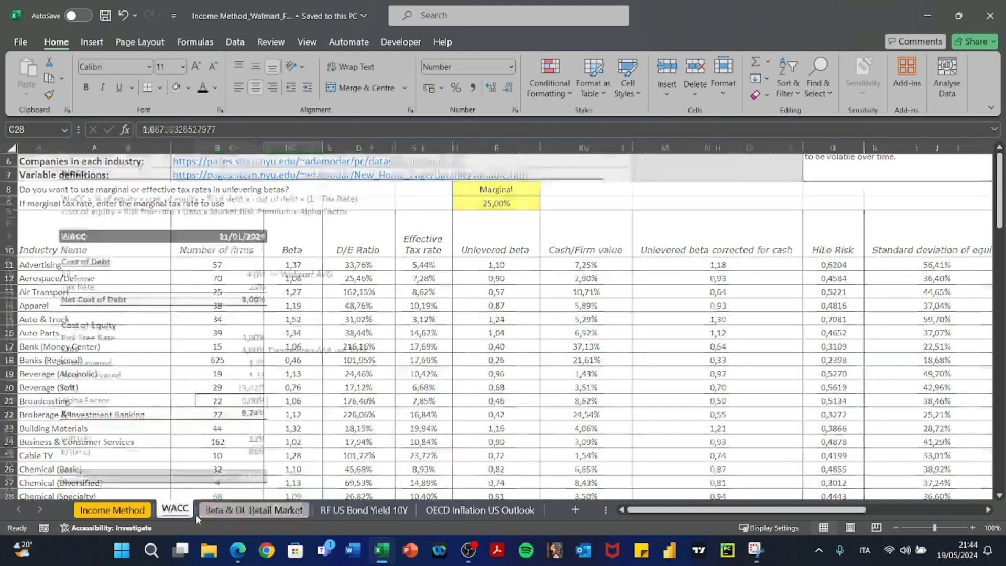
scroll(340, 284, "down", 4)
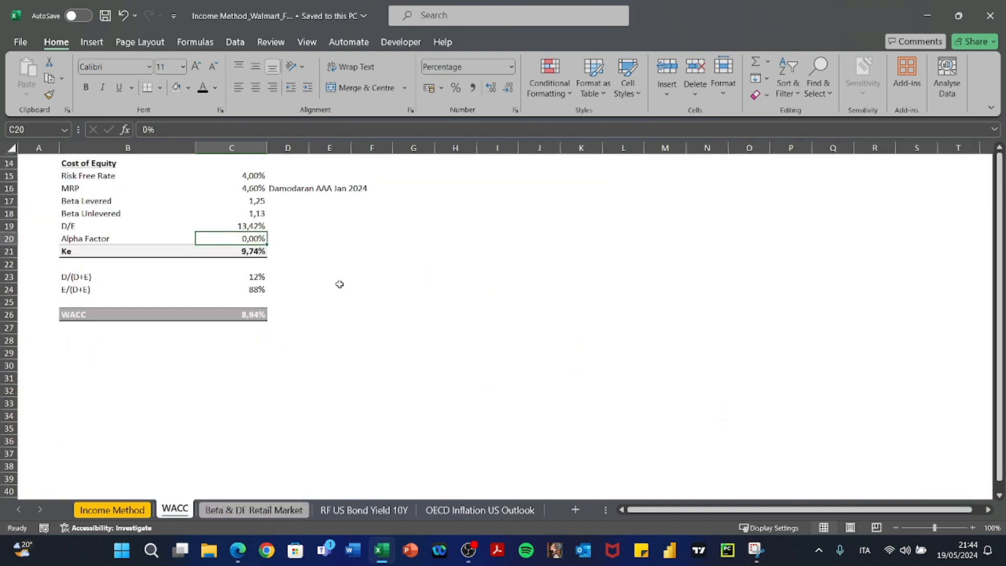
scroll(339, 284, "up", 4)
left_click(116, 511)
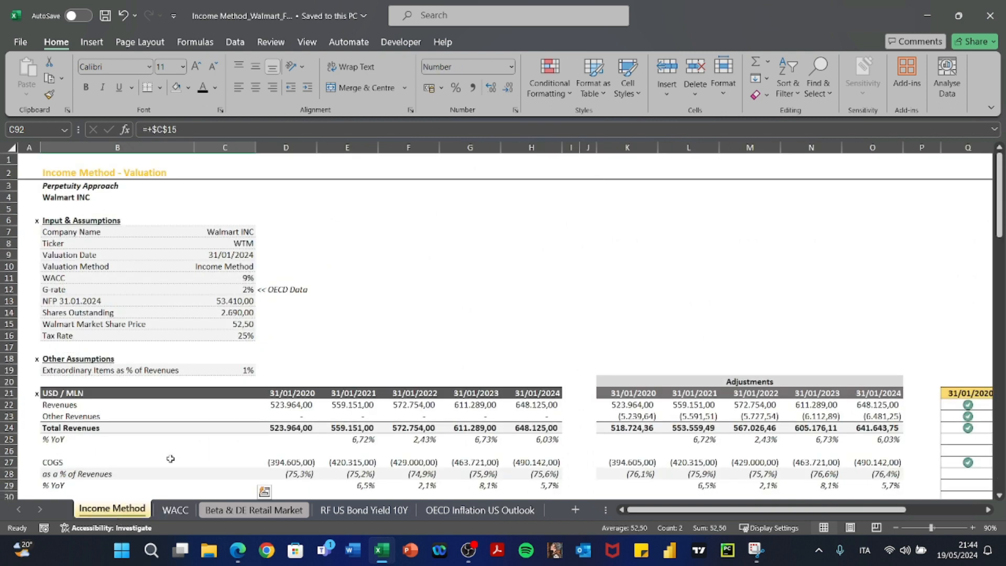
Move the completed valuation workbook aside and bring the Income Method_Walmart_Empty workbook into focus
left_click_drag(723, 10, 1005, 32)
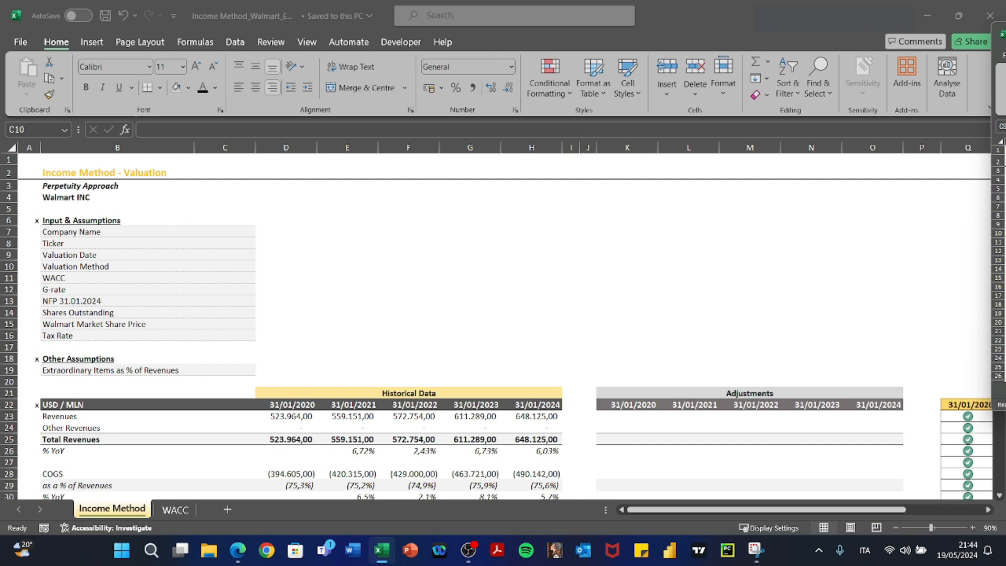
left_click_drag(1005, 410, 1005, 526)
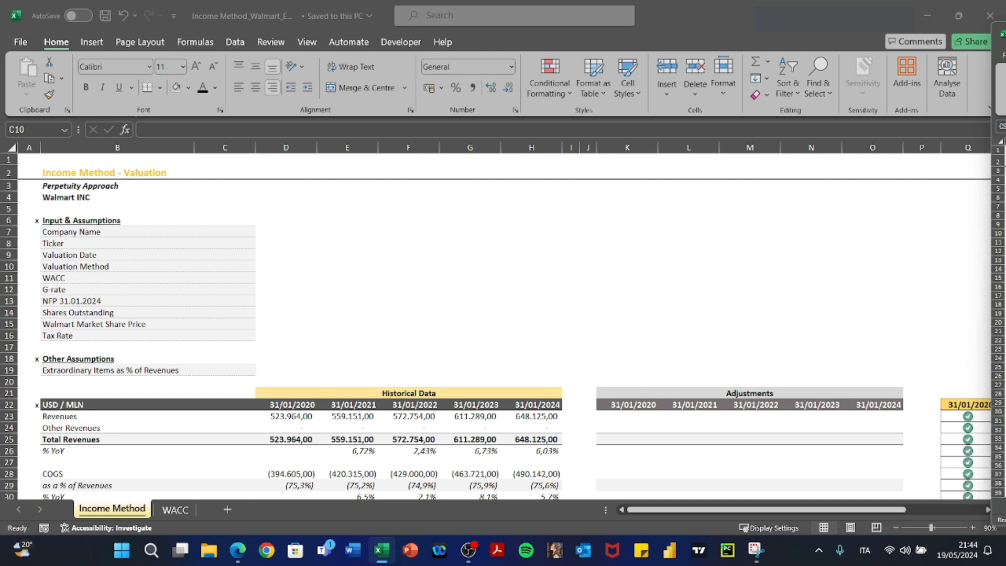
left_click(441, 369)
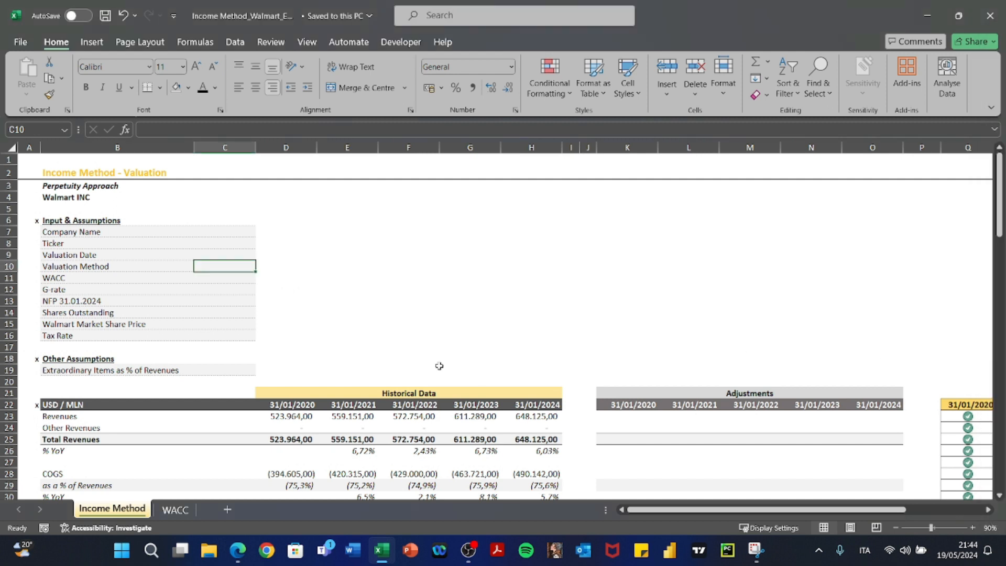
Link the Company Name assumption to the Walmart INC heading in B4
left_click(220, 231)
type("+")
key("Up")
key("Left")
key("Up")
key("Up")
key("Return")
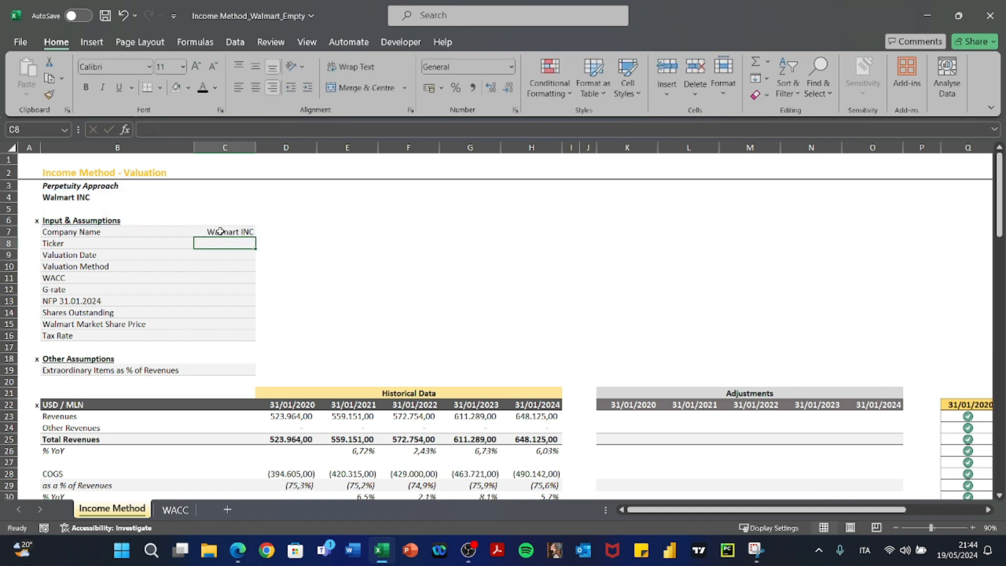
Enter WTM as the ticker in the Input & Assumptions block
type("WTM")
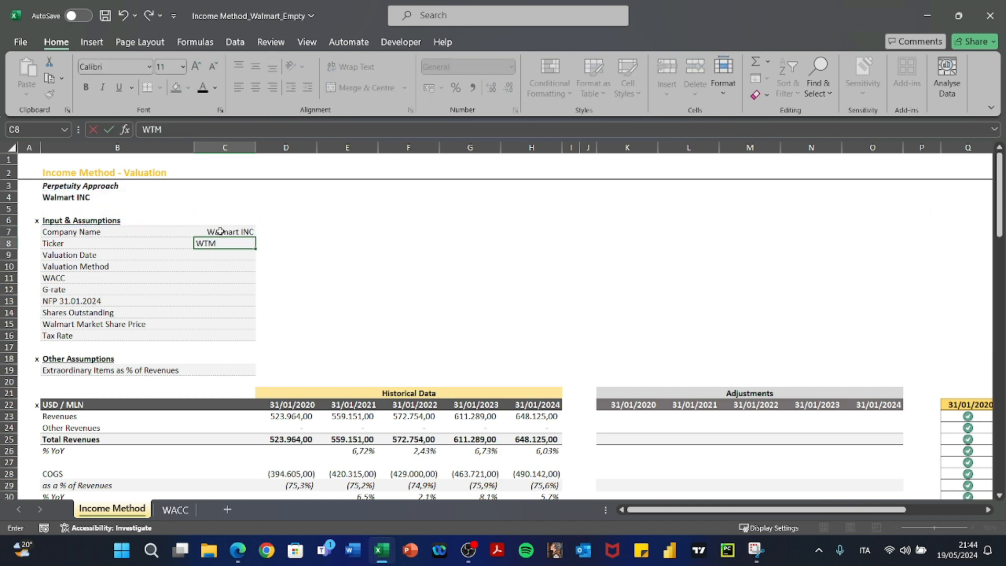
key("Return")
key("Down")
key("Up")
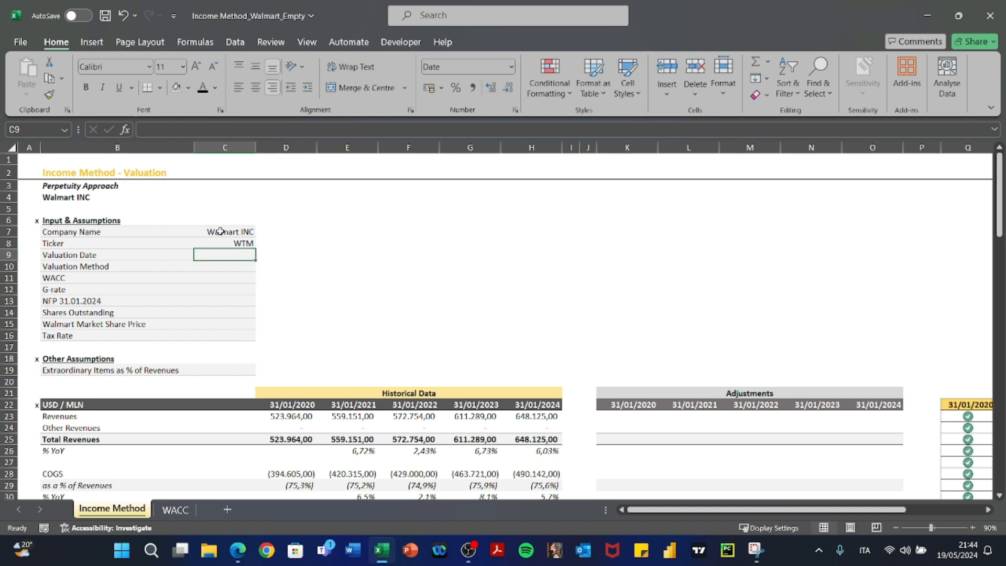
Link the Valuation Date assumption to the 31/01/2024 column header of the historical data
type("+")
key("Right")
key("Down")
key("Down")
key("Down")
key("Down")
key("Down")
key("Down")
key("Down")
key("Down")
key("Down")
key("Down")
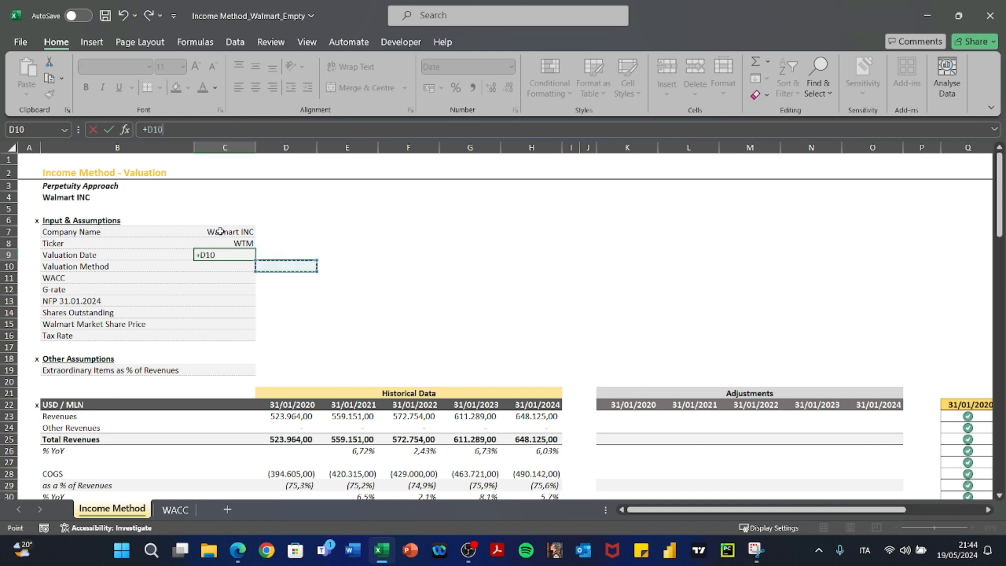
key("Right")
key("Down")
key("Down")
key("Right")
key("Right")
key("Down")
key("Right")
key("Return")
key("Up")
key("F2")
key("Return")
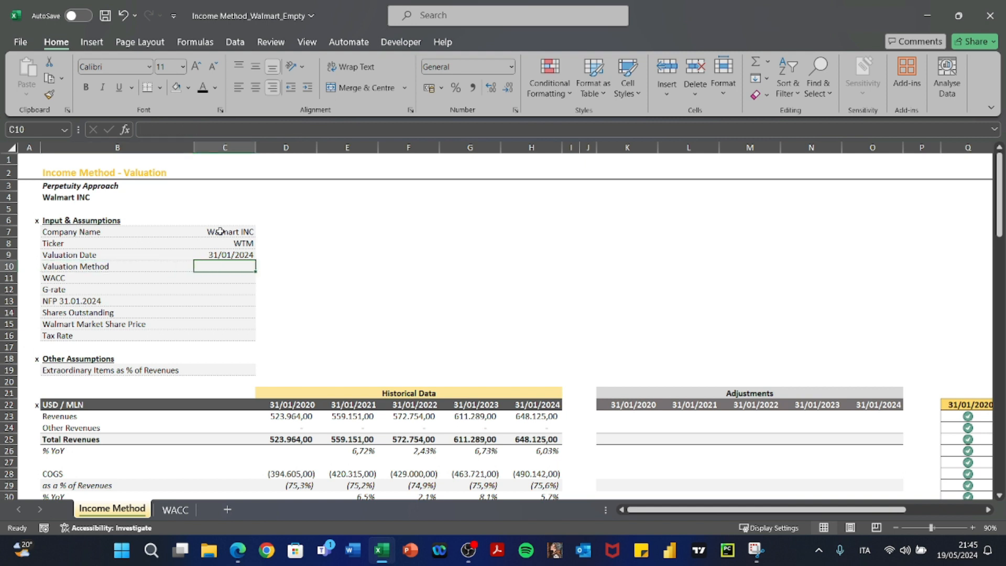
Enter Income Method as the valuation method and link the WACC assumption to C26 on the WACC sheet, leaving the G-rate blank
type("Income Method")
key("Return")
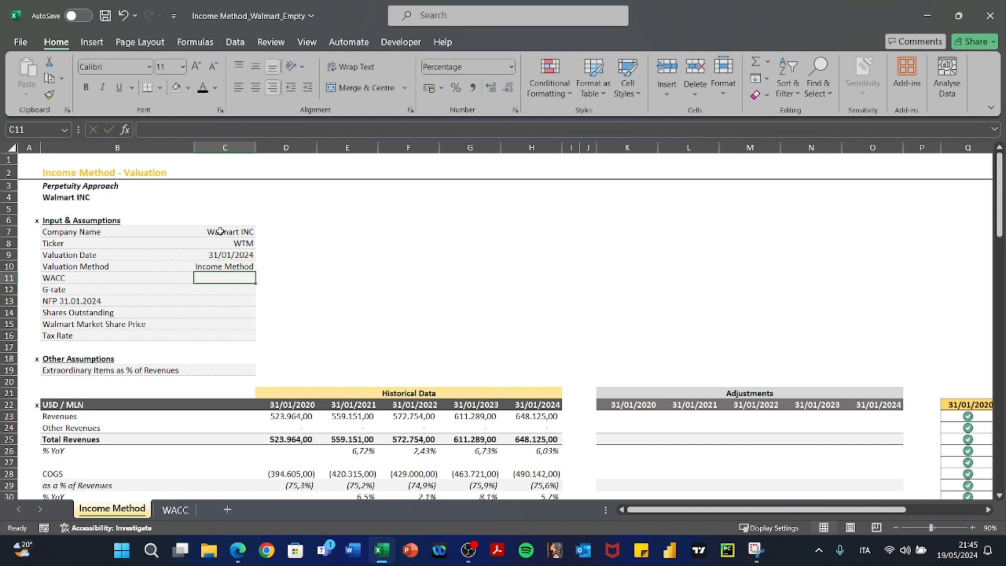
type("+")
key("ctrl+Page_Down")
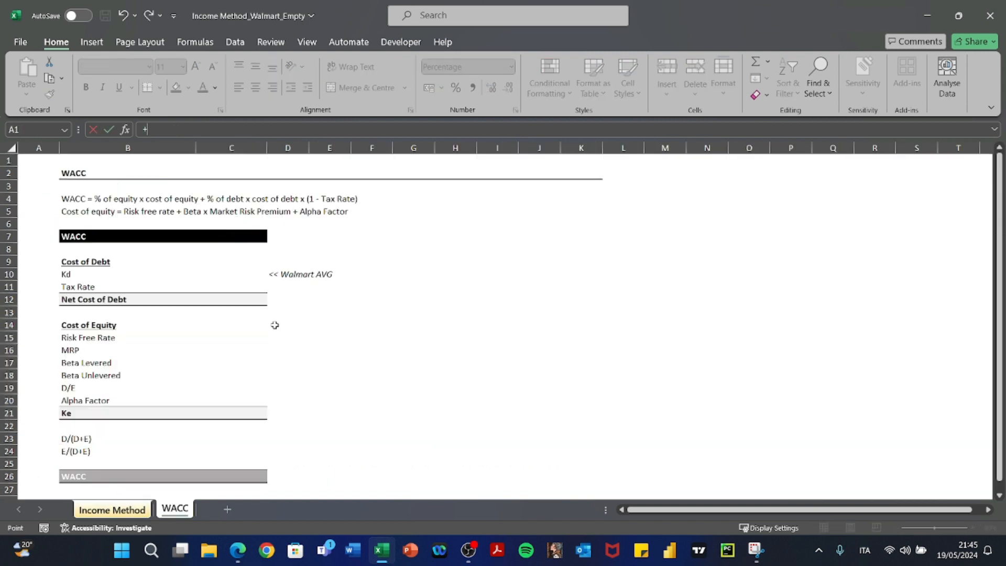
left_click(238, 476)
key("Return")
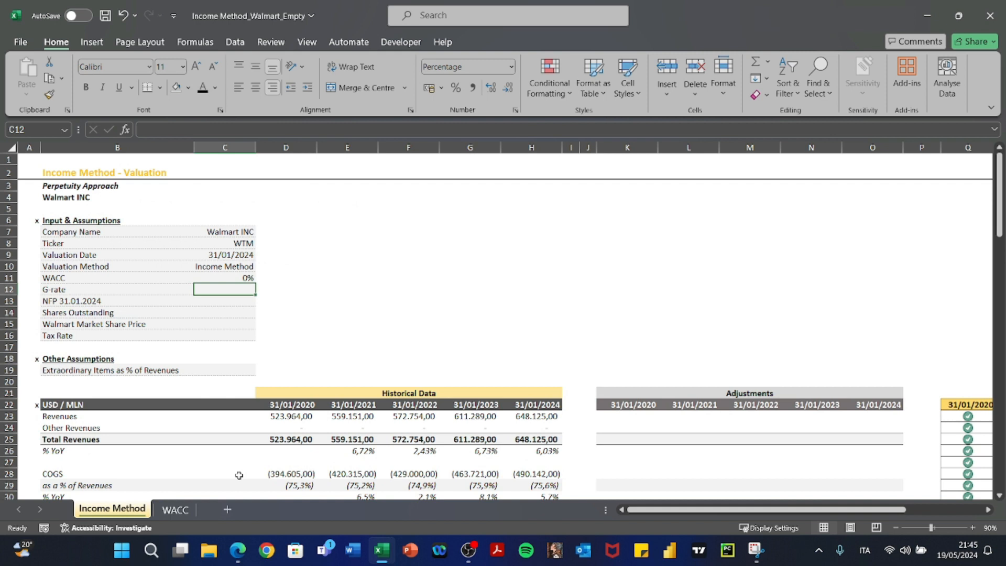
key("Return")
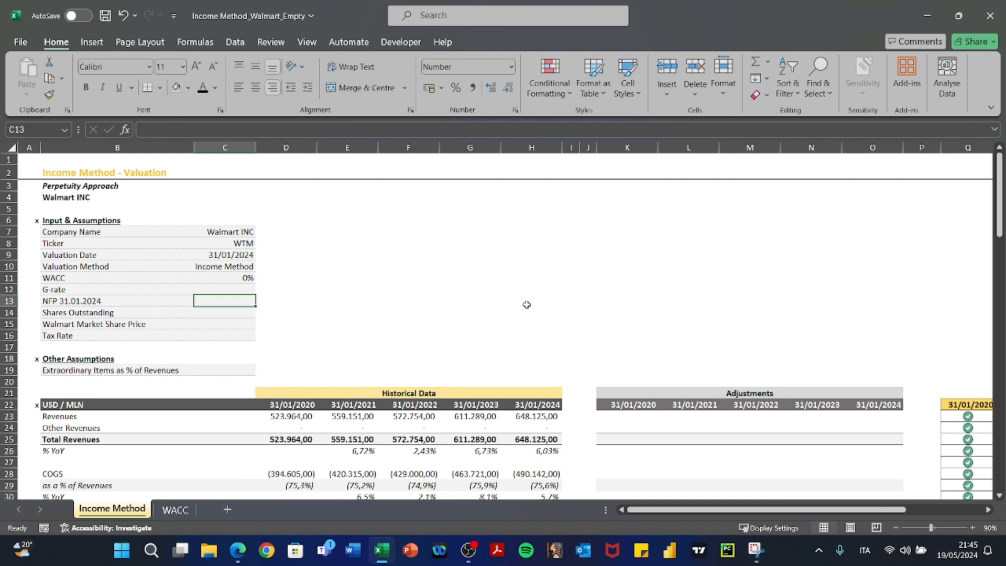
Switch to the Edge browser, maximize it and open the Walmart Investor Relations site from the Google results
key("alt+Tab")
key("Tab")
key("Tab")
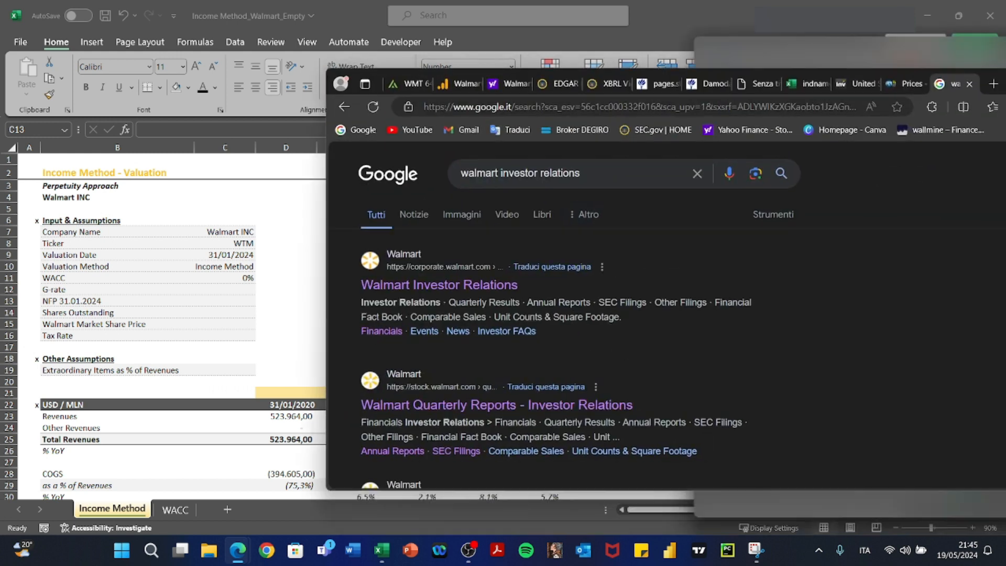
double_click(837, 88)
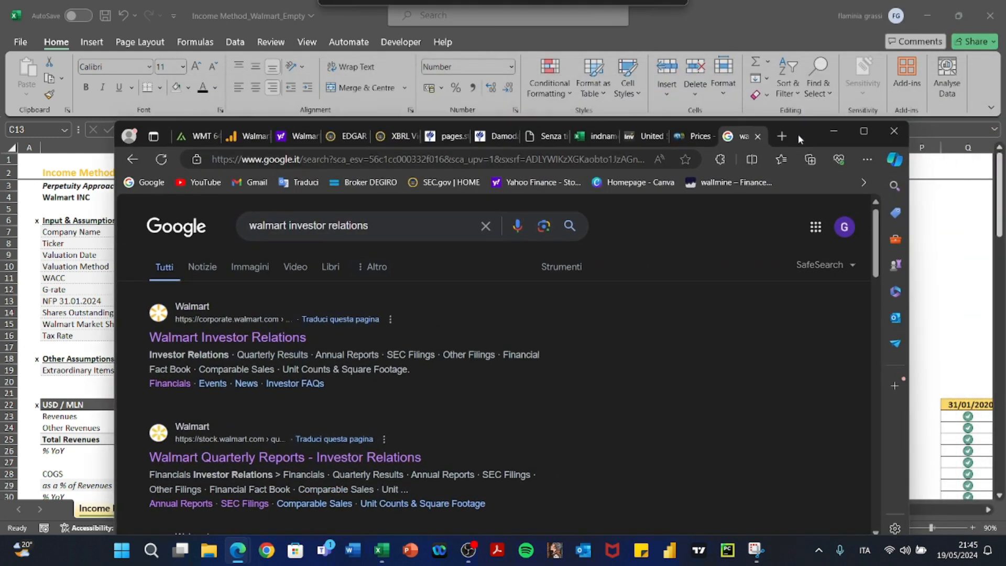
left_click(216, 216)
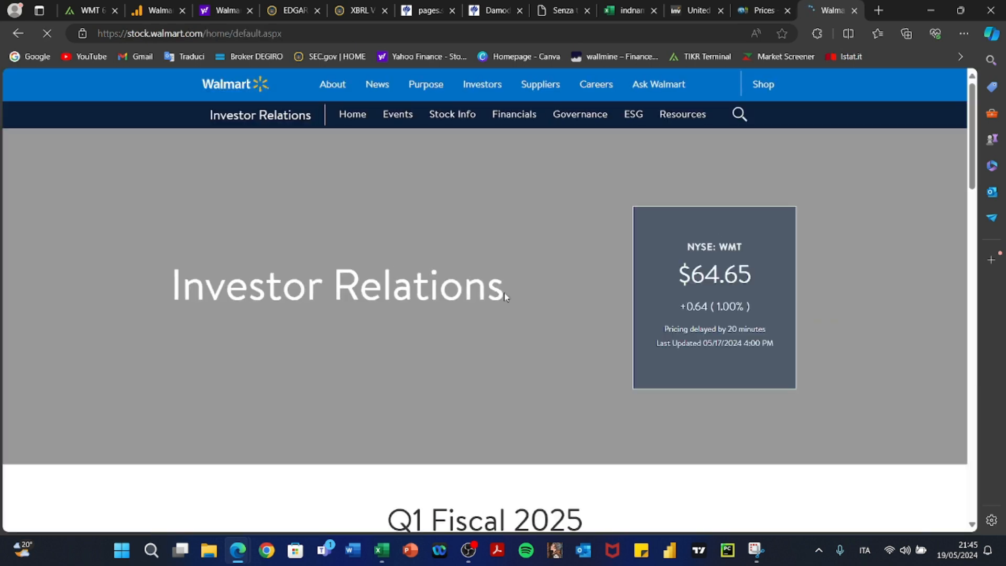
Look through the Investor Relations home page for the Latest Reports and open the 2024 Annual Report
scroll(552, 384, "down", 10)
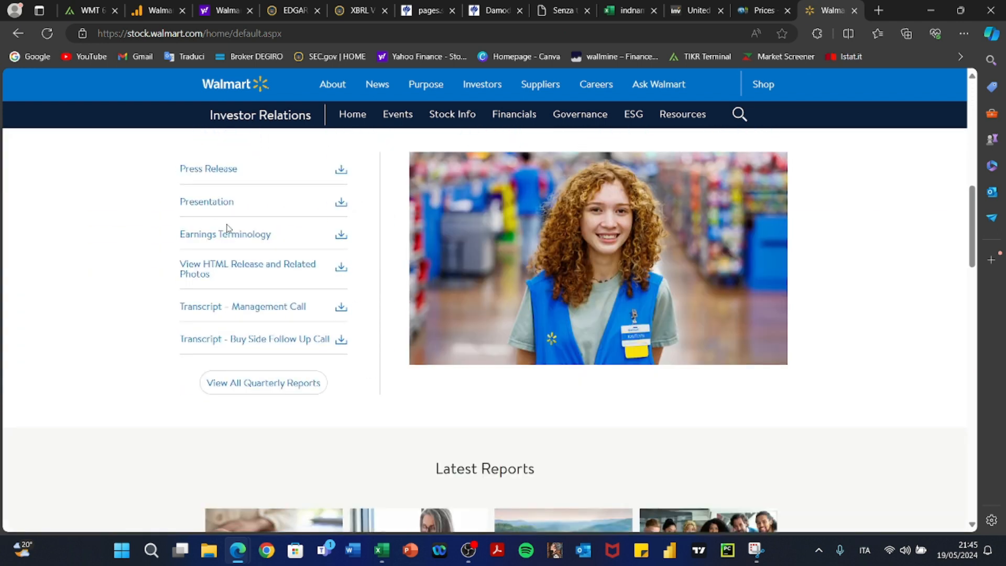
scroll(227, 227, "up", 6)
scroll(230, 229, "down", 5)
scroll(229, 228, "down", 4)
scroll(229, 228, "up", 3)
scroll(230, 228, "down", 5)
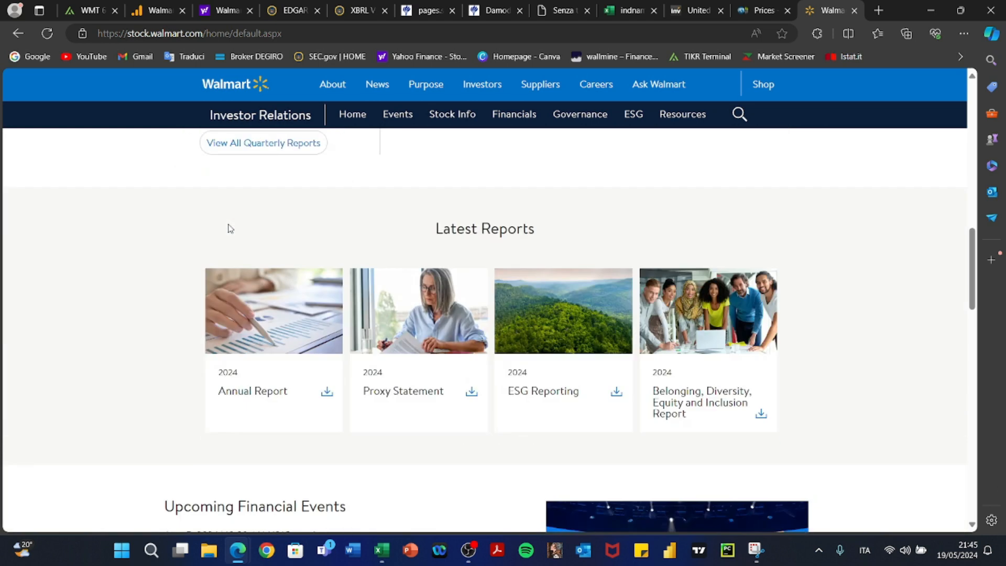
scroll(229, 228, "down", 2)
left_click(269, 299)
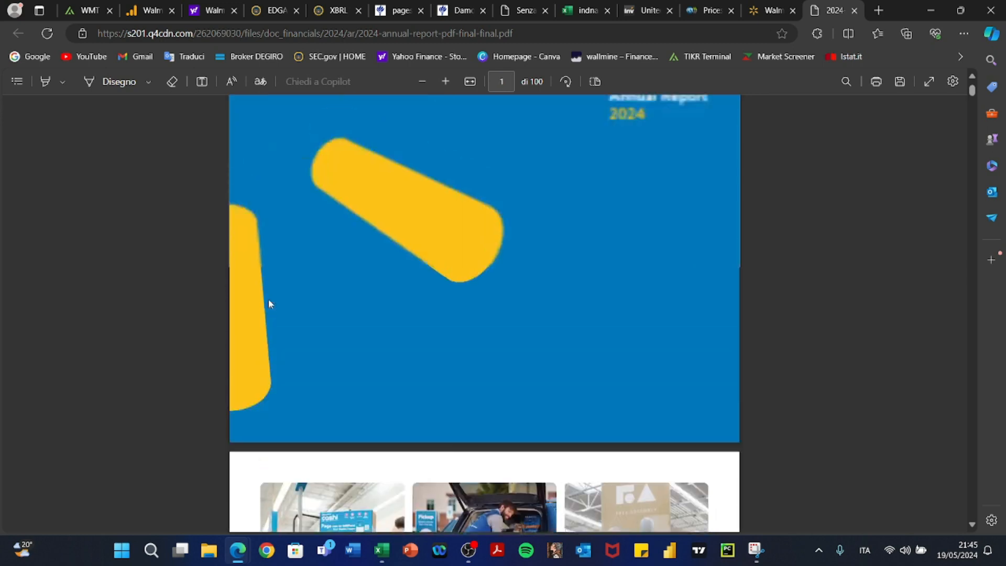
Skim the opening pages of the 2024 Annual Report, including the start of the Form 10-K
scroll(269, 304, "down", 20)
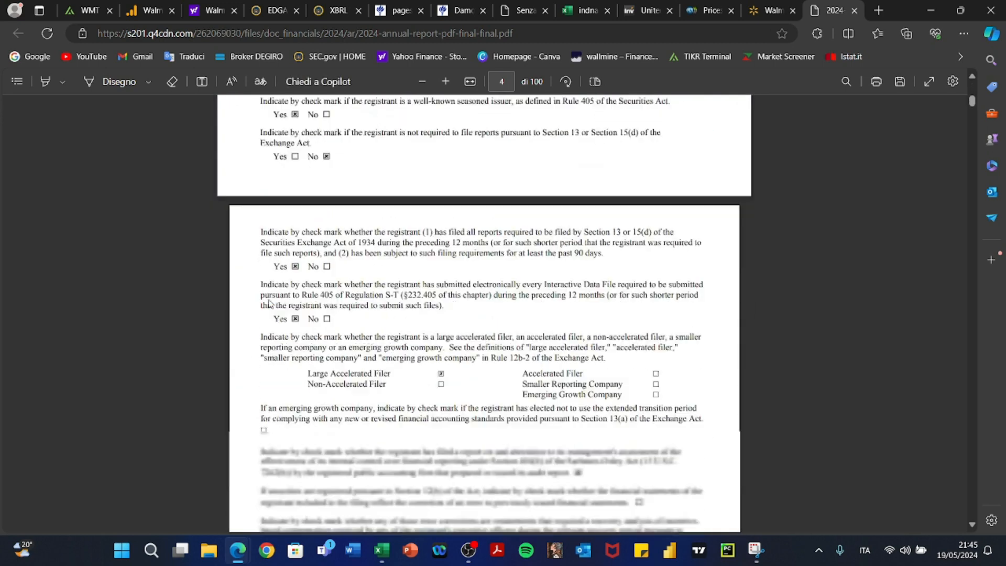
scroll(269, 304, "down", 5)
scroll(270, 304, "up", 15)
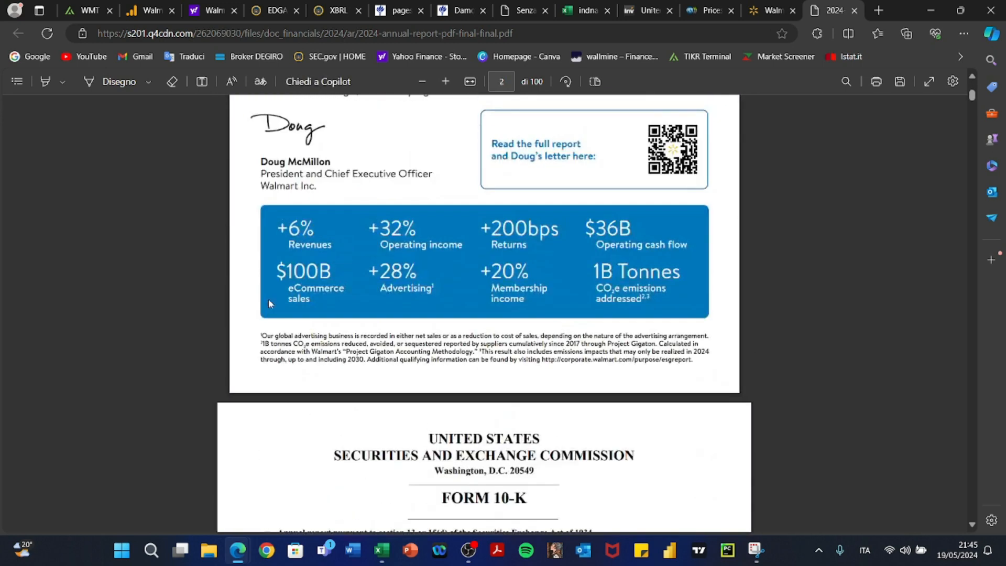
scroll(269, 304, "up", 7)
View Walmart's 10-K and 10-Q filings on EDGAR and go back to the SEC search results for WALMART
left_click(274, 10)
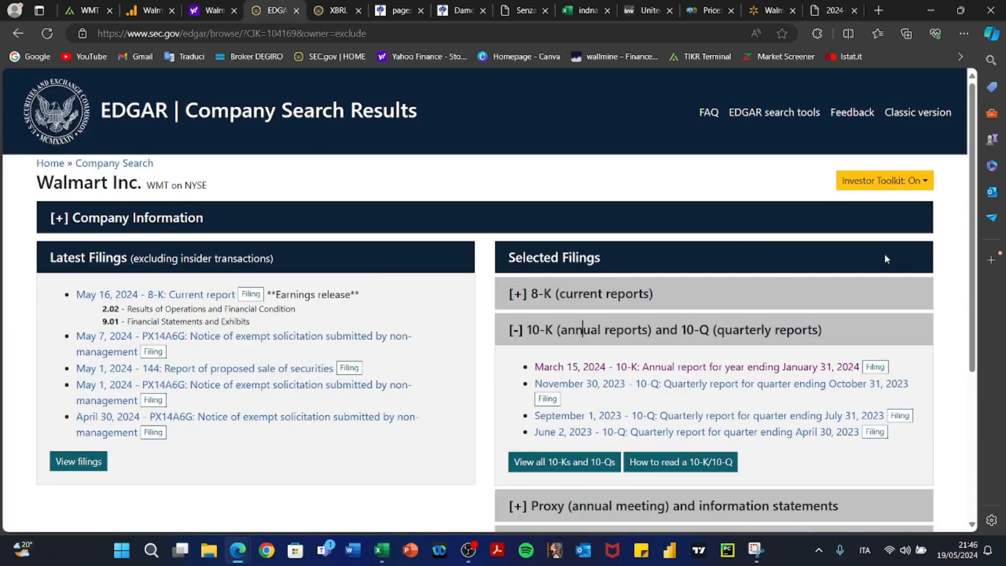
scroll(349, 301, "down", 1)
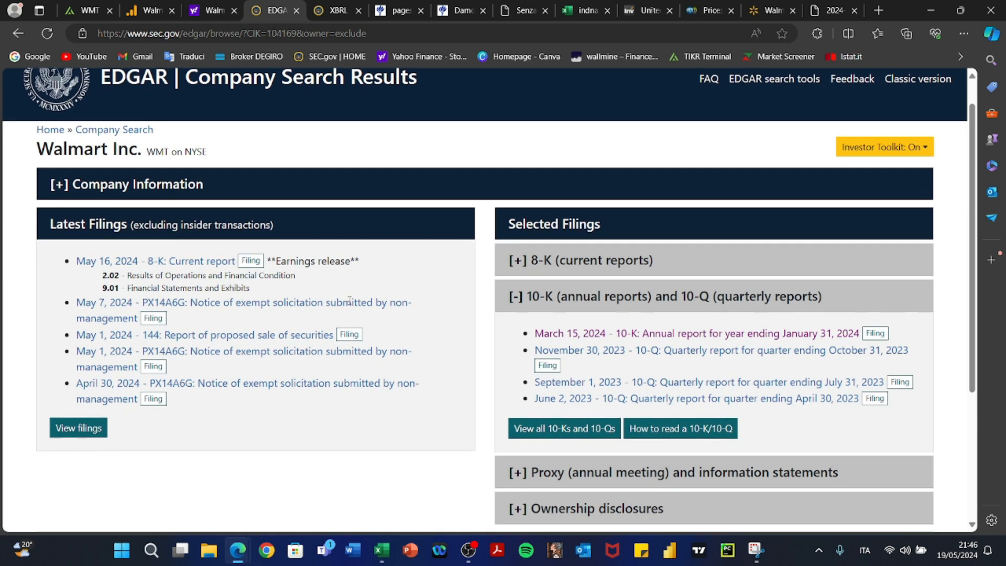
scroll(365, 180, "up", 2)
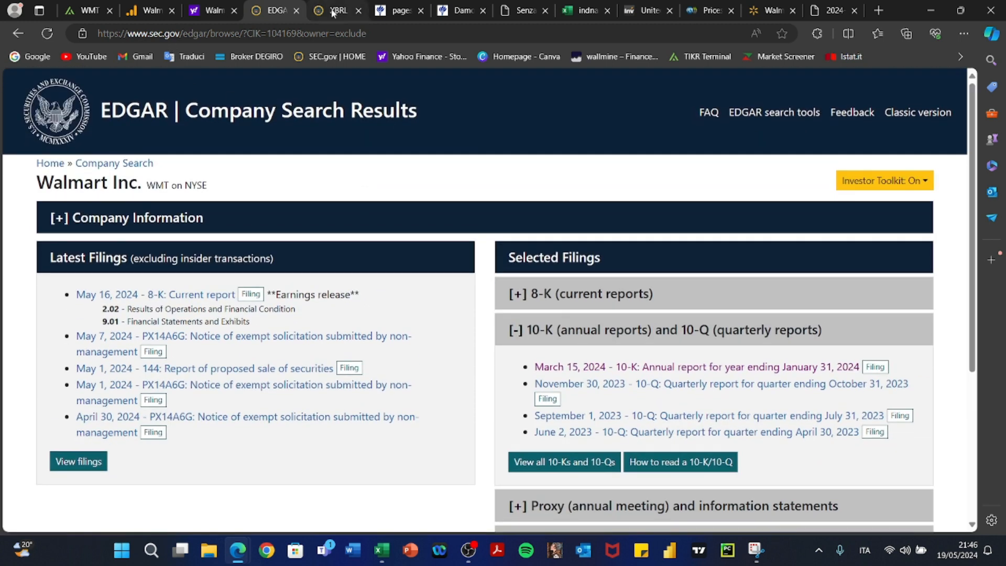
key("alt+Left")
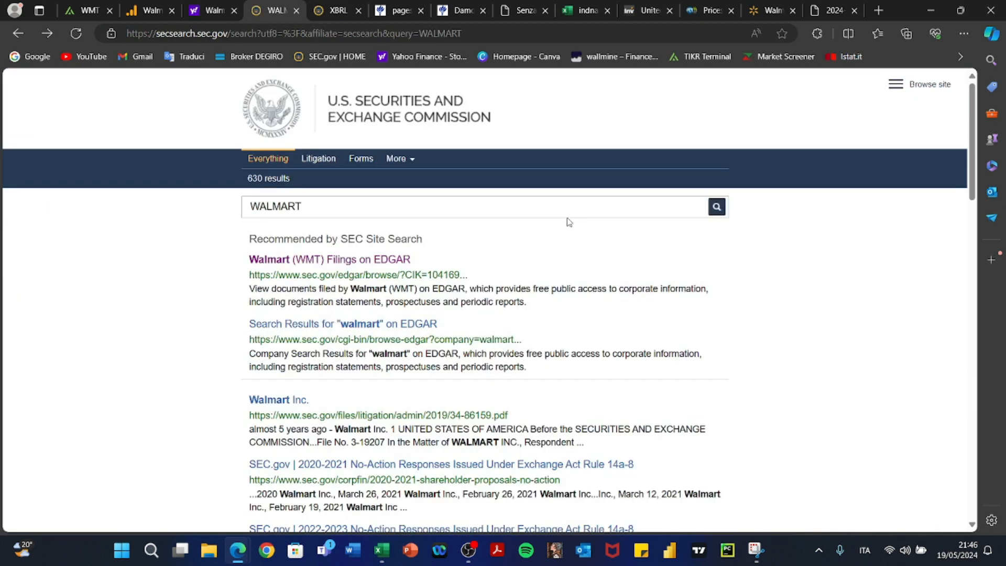
Open Walmart's EDGAR filings and skim the 10-K annual report for the year ending January 31, 2024
left_click(310, 260)
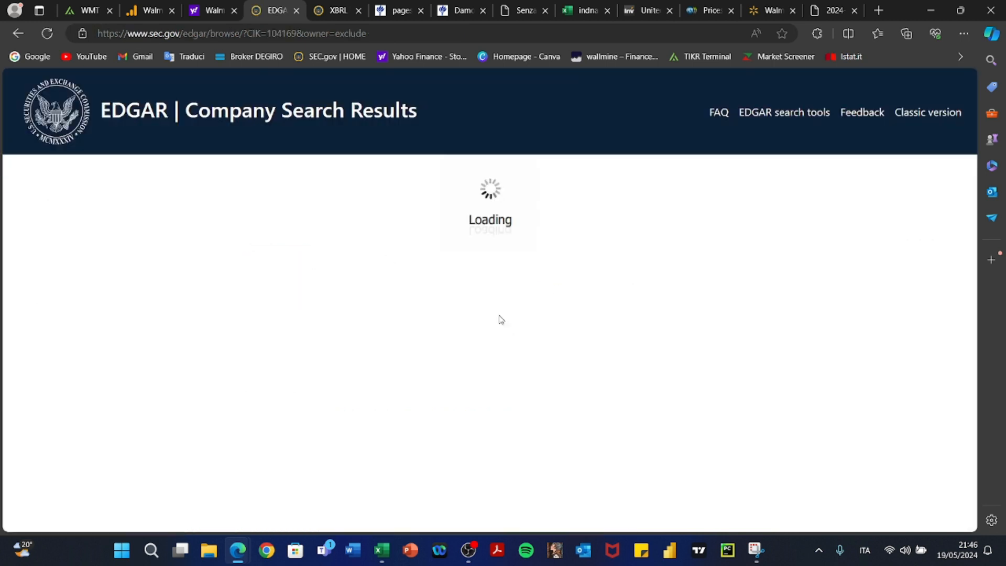
scroll(500, 320, "down", 3)
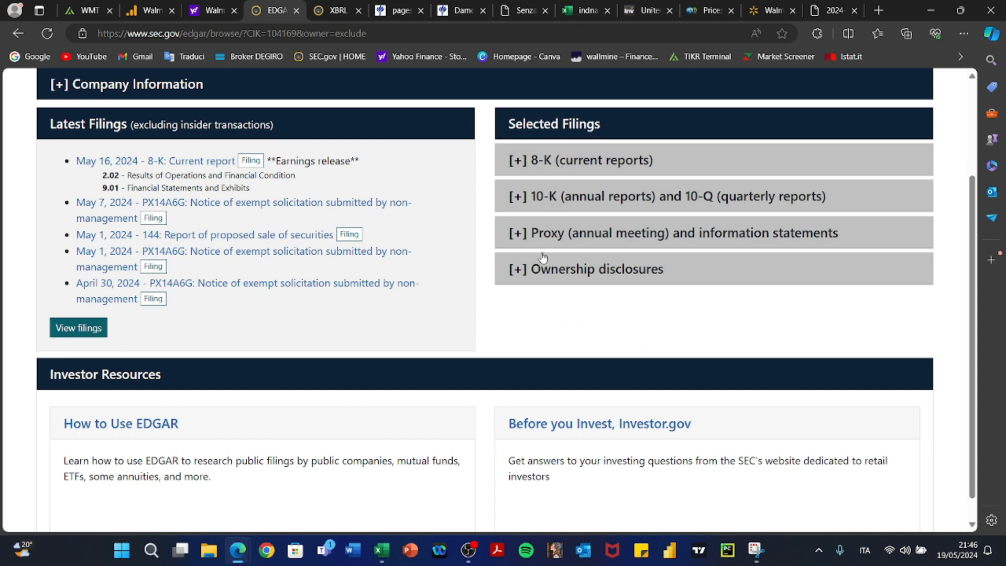
left_click(573, 197)
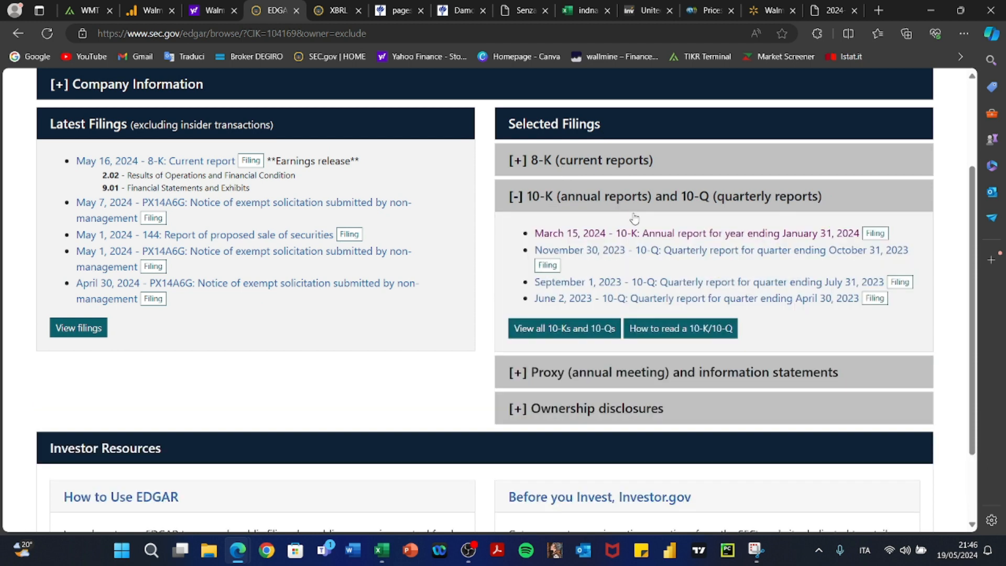
left_click(664, 234)
scroll(480, 331, "down", 10)
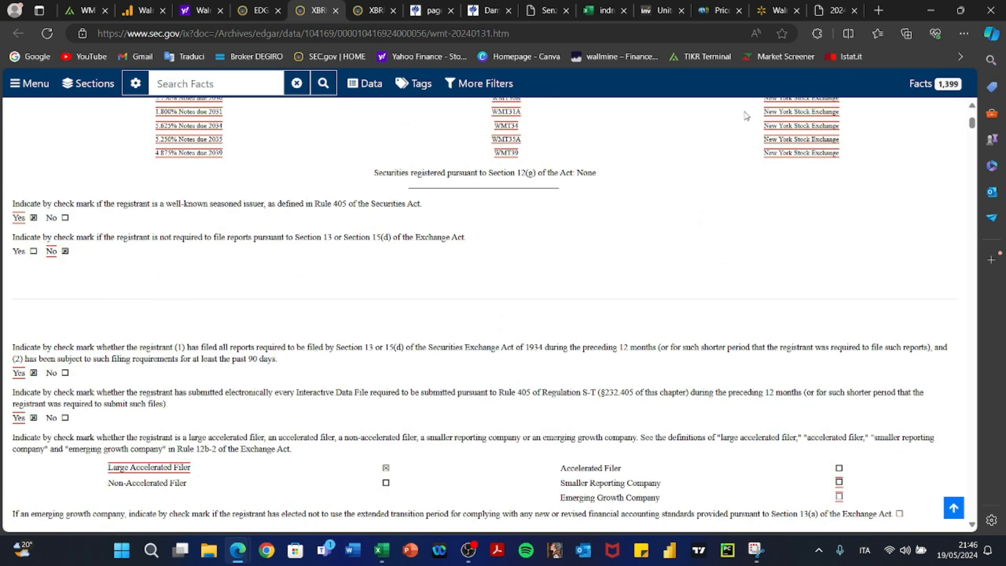
Check the NFP 31.01.2024 input in the empty Income Method workbook and return to Edge
key("alt+Tab")
key("alt+Tab")
key("alt+Tab")
key("alt+Tab")
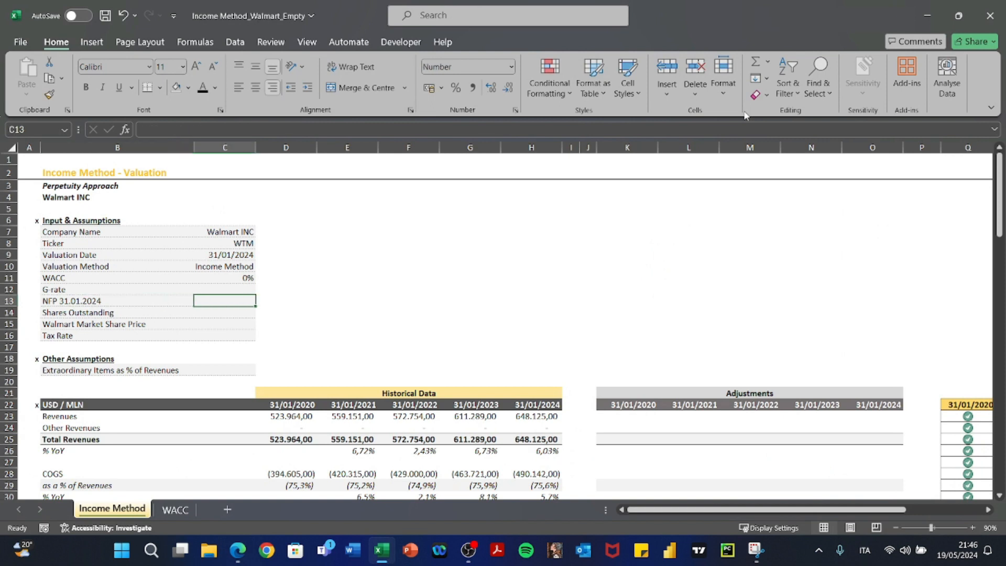
key("alt+Tab")
key("Right")
key("Right")
key("Right")
key("Down")
key("Left")
key("Left")
key("Left")
key("Left")
key("Left")
key("Up")
key("Right")
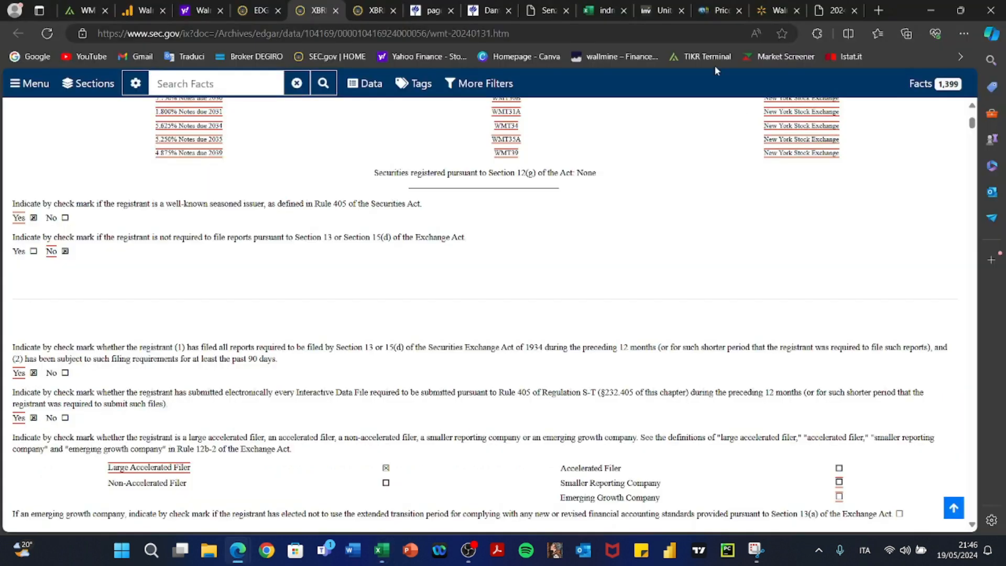
Open Walmart's balance sheet on TIKR Terminal and find the Net Debt row in the supplementary data
left_click(140, 11)
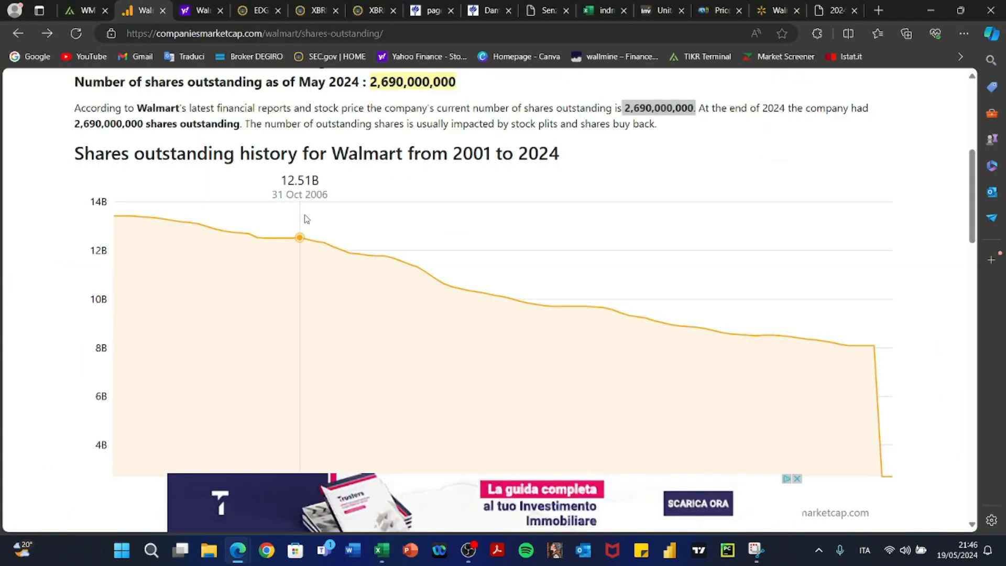
left_click(88, 12)
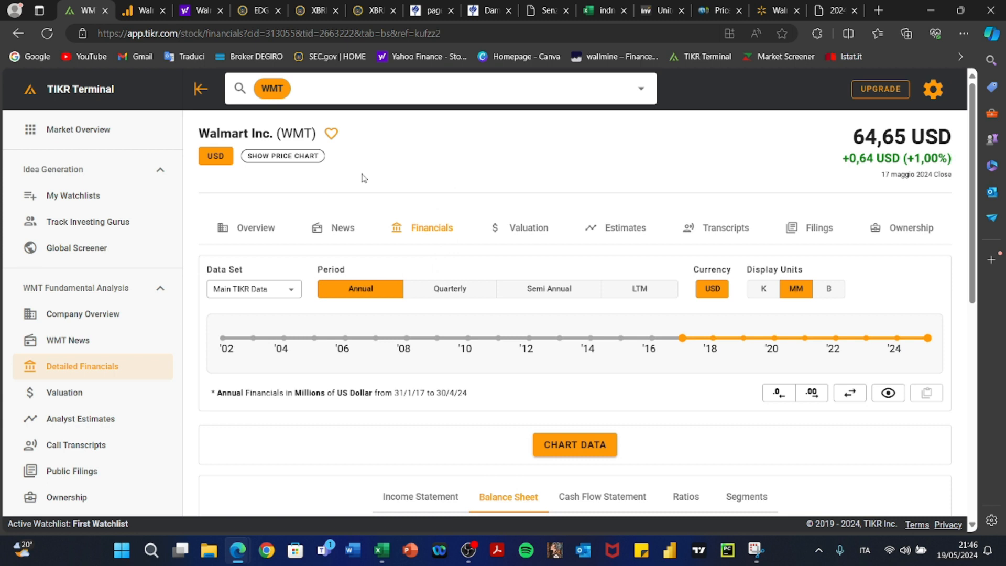
scroll(364, 179, "down", 5)
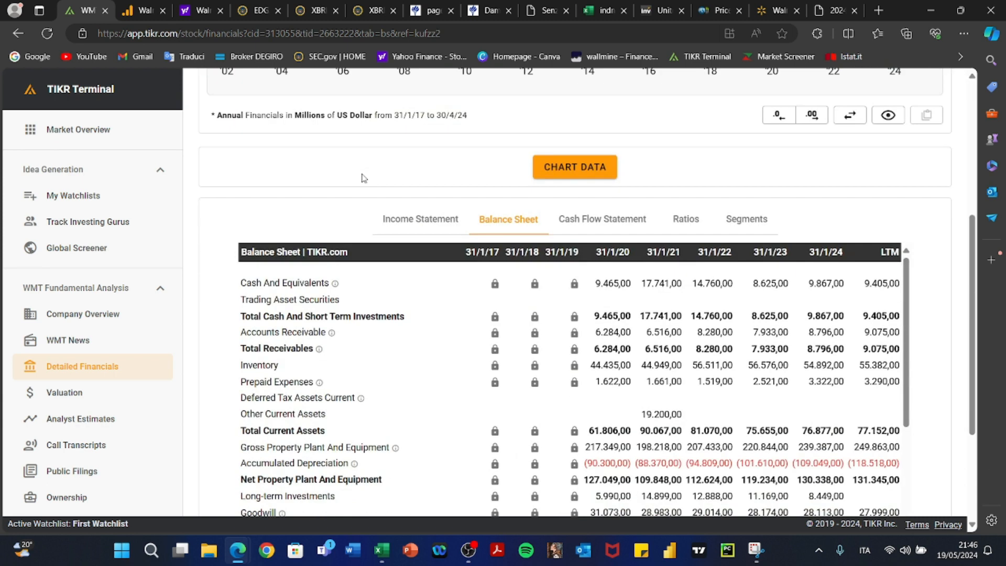
scroll(264, 219, "up", 5)
scroll(264, 219, "down", 8)
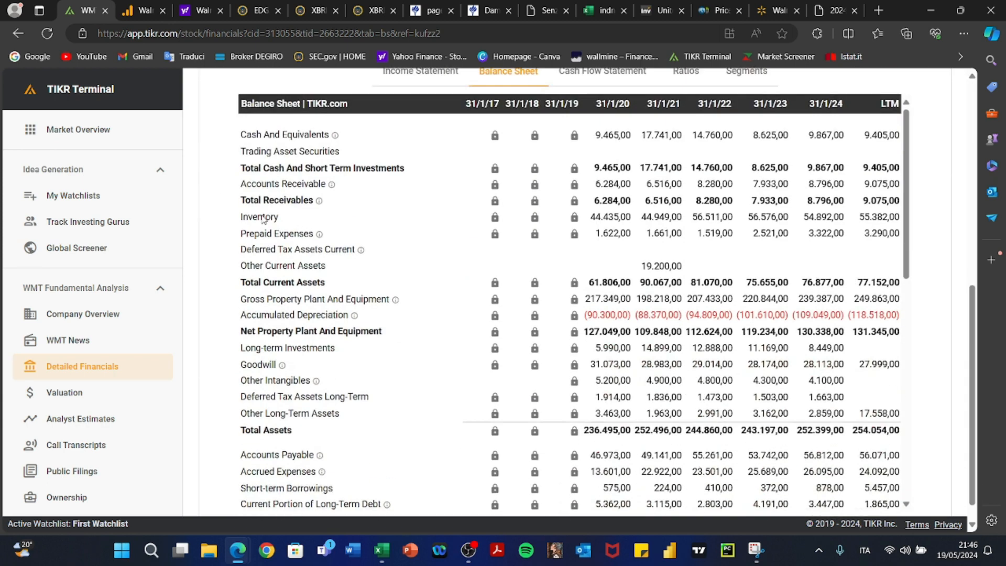
scroll(262, 215, "down", 4)
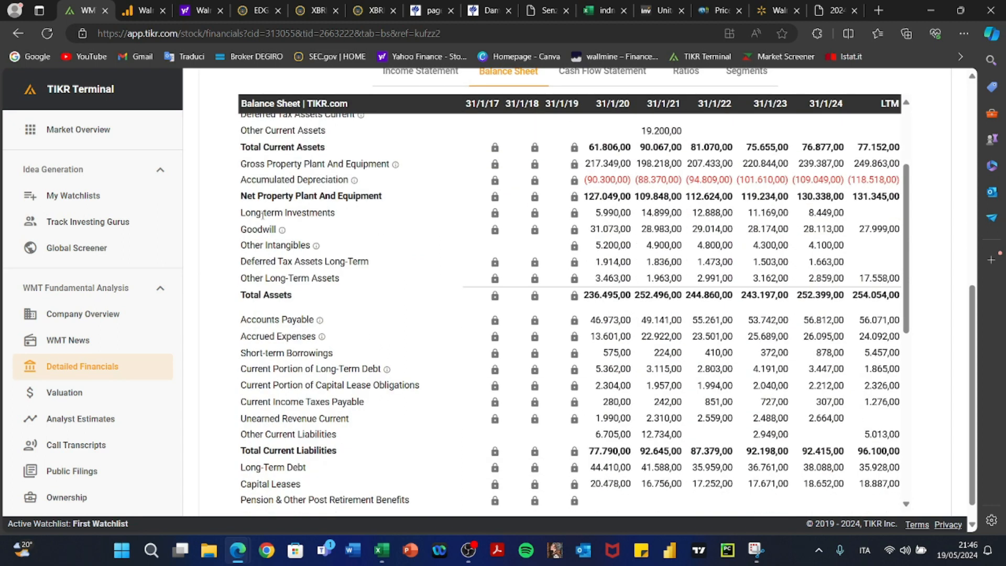
scroll(334, 329, "down", 6)
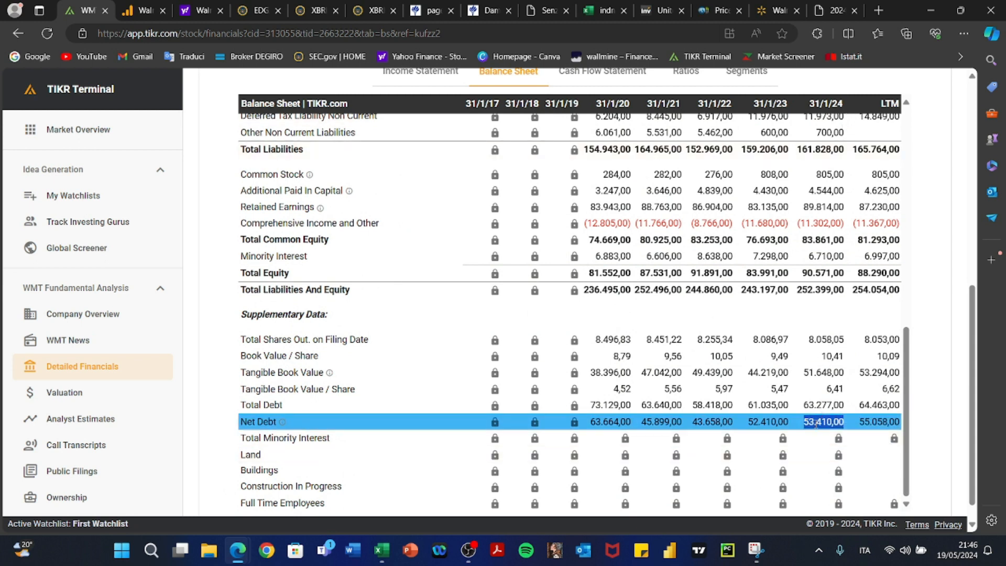
Copy the 31/1/24 Net Debt from TIKR and enter 53.410,00 as the NFP 31.01.2024 in the empty workbook
double_click(837, 423)
double_click(837, 424)
double_click(835, 424)
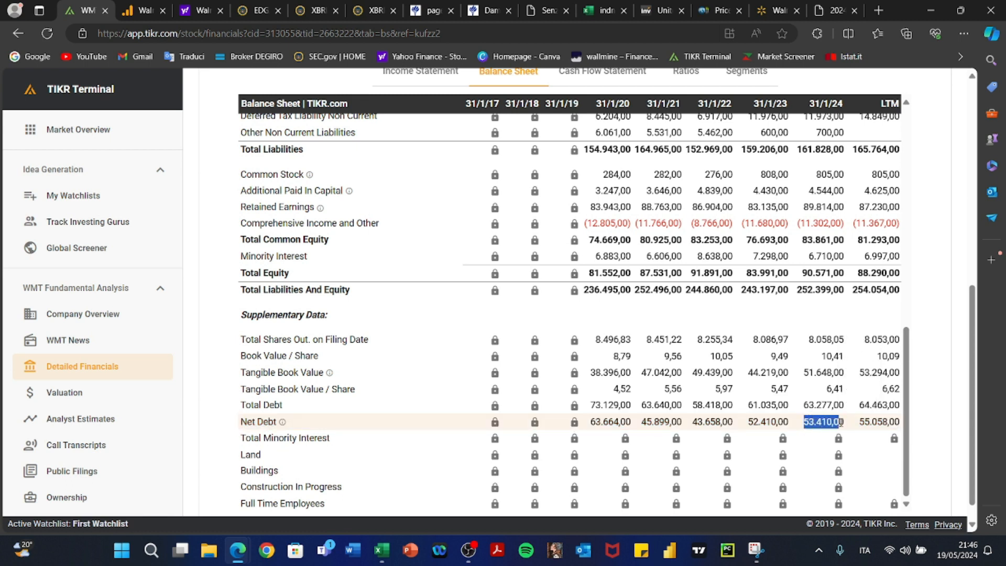
left_click(844, 422)
key("alt+Tab")
key("alt+Tab")
key("alt+Tab")
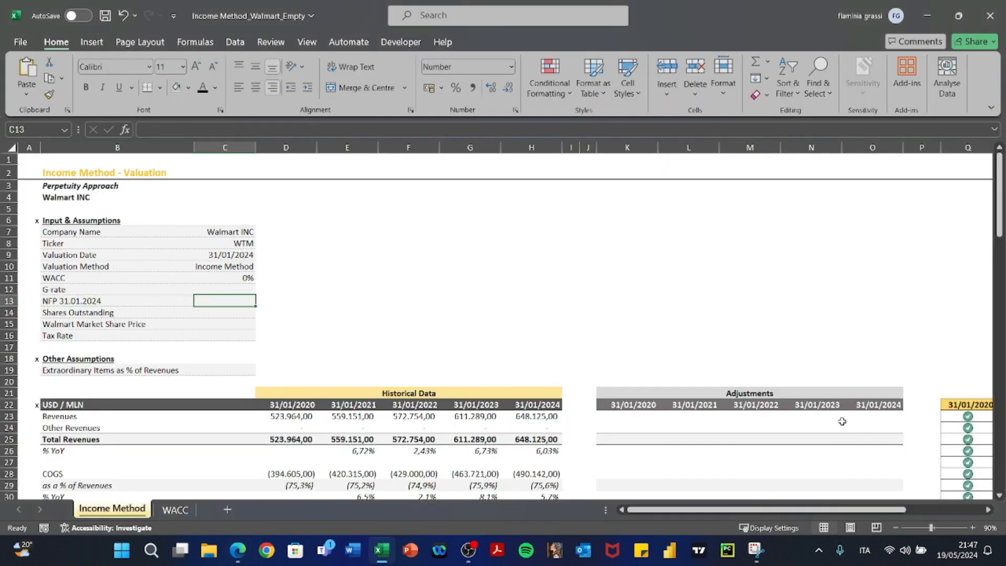
key("F2")
key("Return")
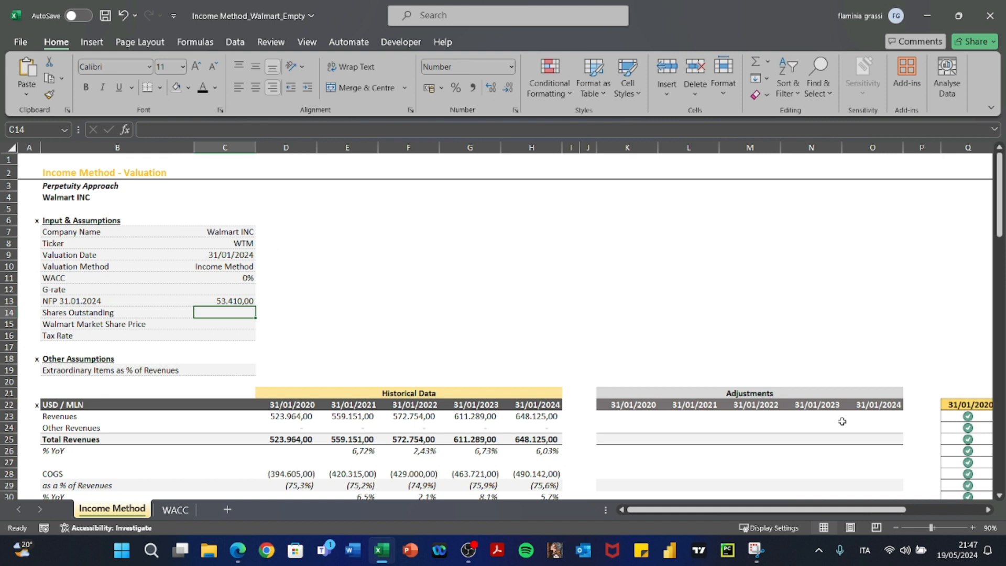
Look up Walmart's May 2024 shares outstanding on CompaniesMarketCap and fill in the Shares Outstanding assumption in the workbook
key("alt+Tab")
key("alt+Tab")
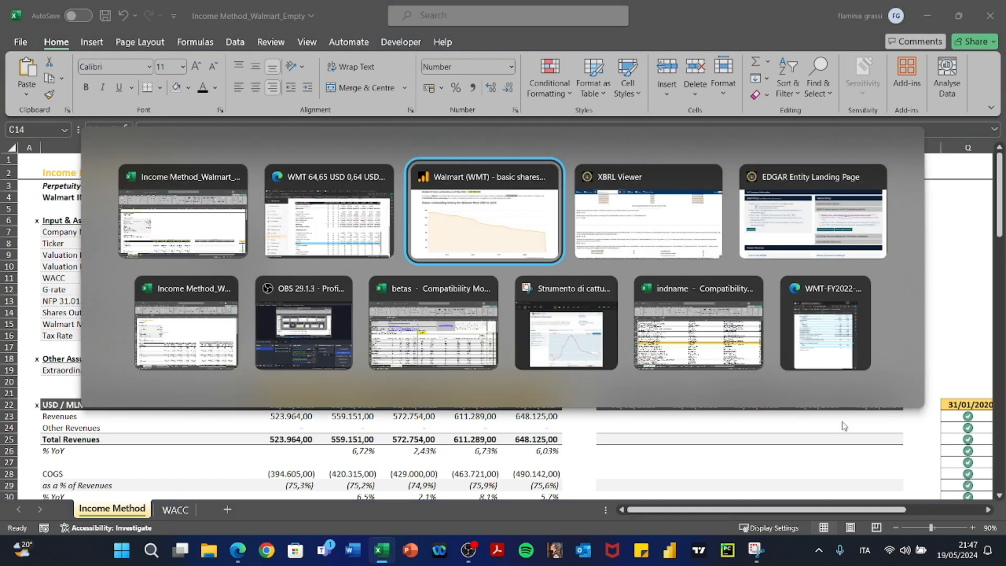
scroll(713, 281, "up", 6)
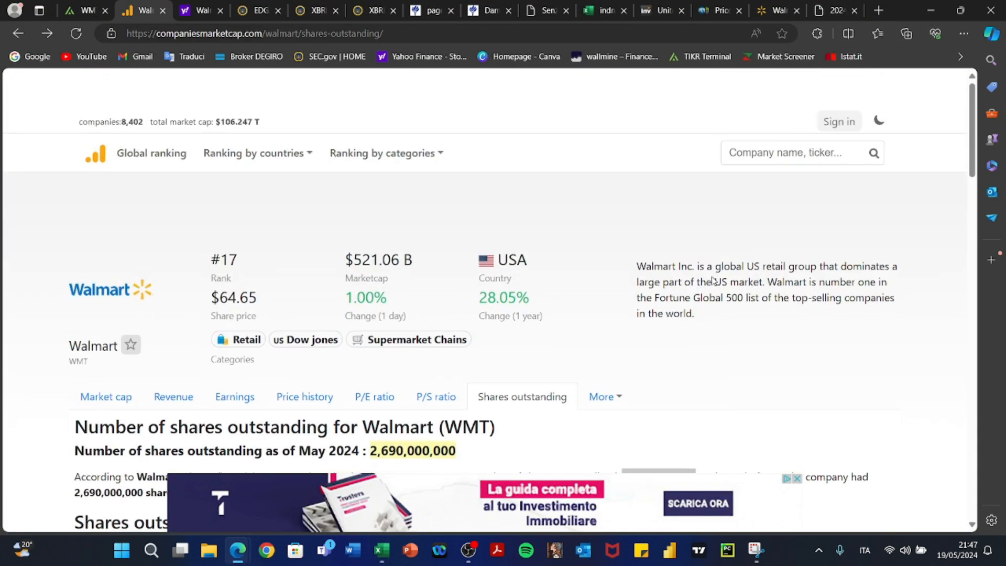
scroll(712, 280, "down", 5)
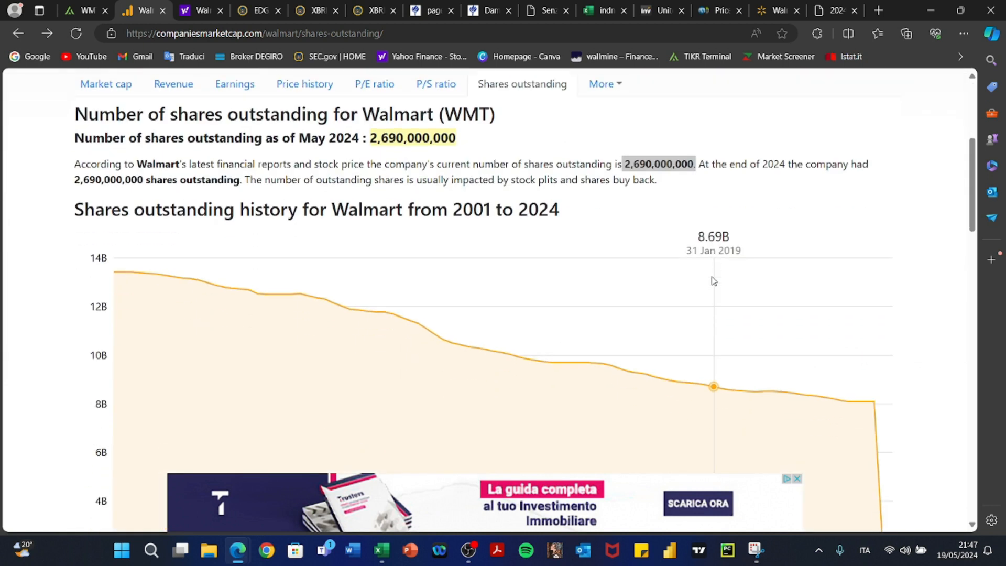
left_click_drag(369, 138, 423, 138)
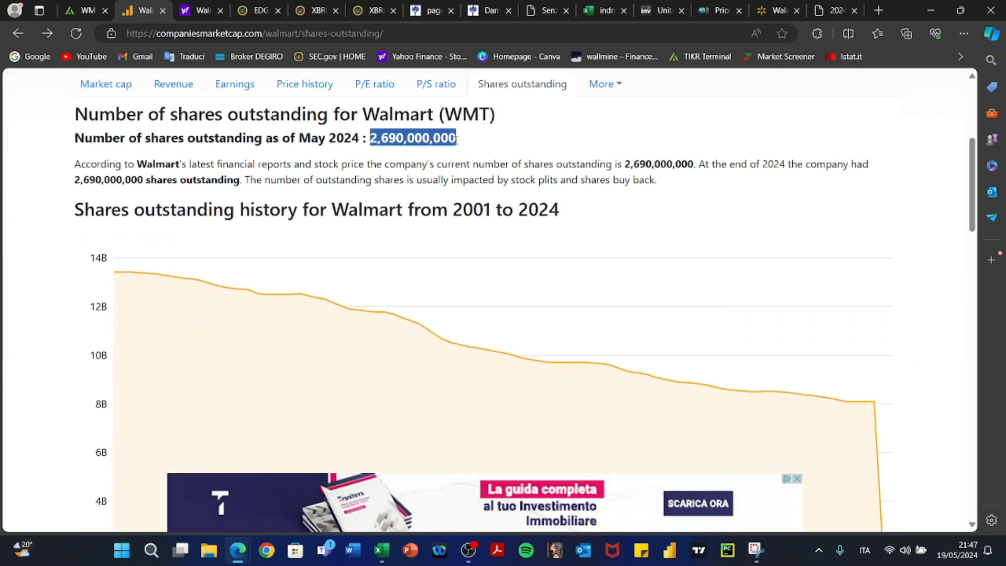
left_click(417, 171)
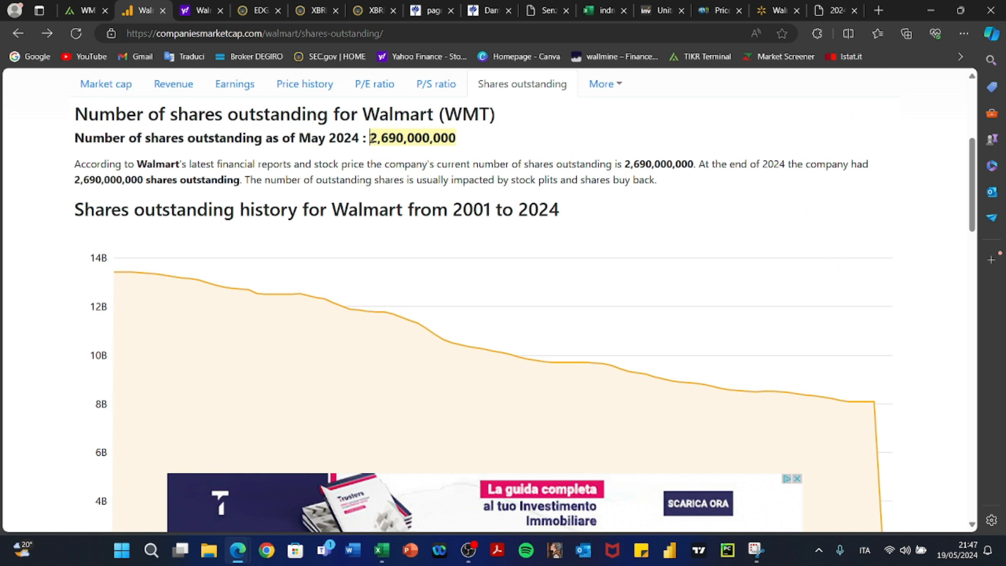
left_click_drag(370, 138, 456, 138)
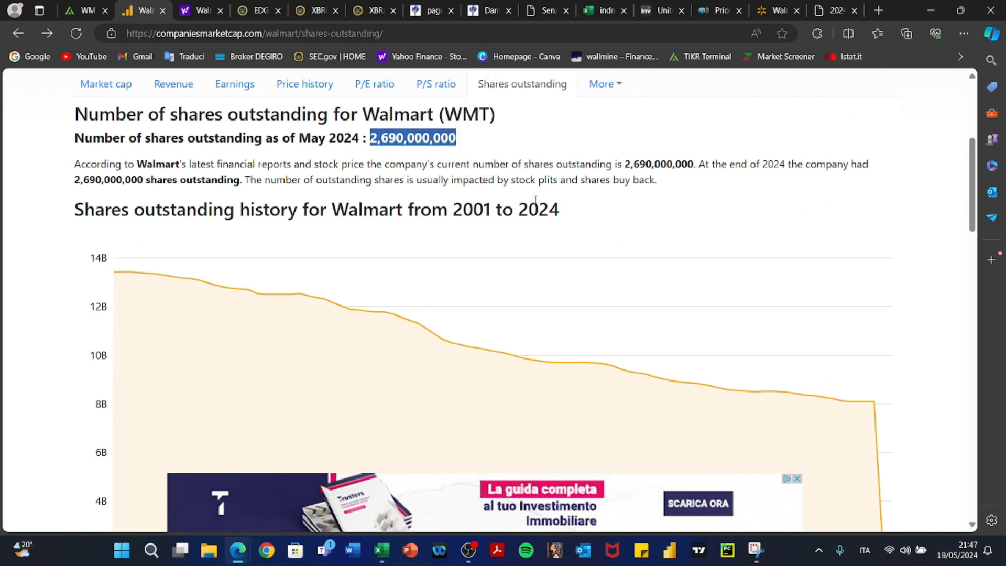
scroll(535, 200, "down", 4)
scroll(800, 144, "up", 2)
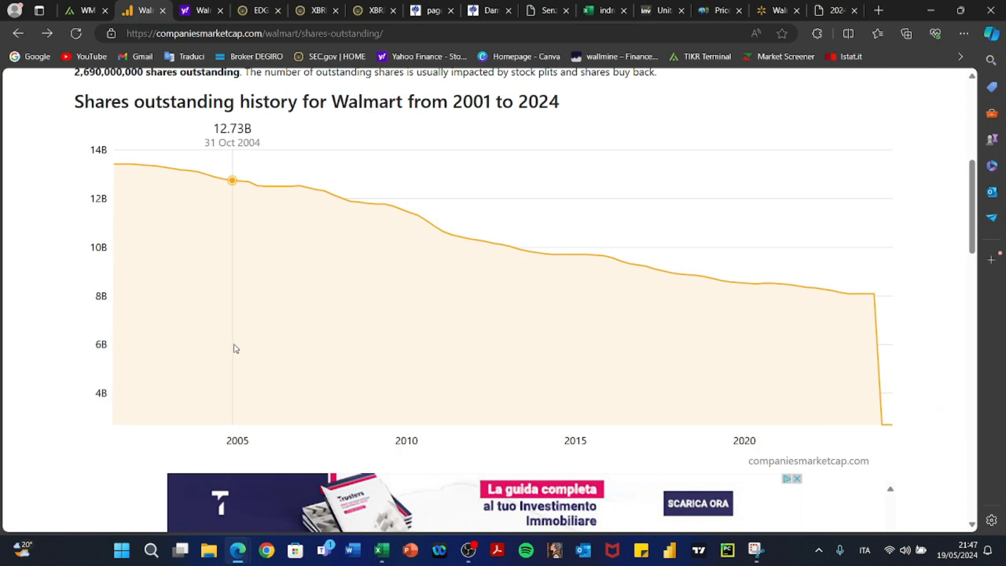
key("alt+Tab")
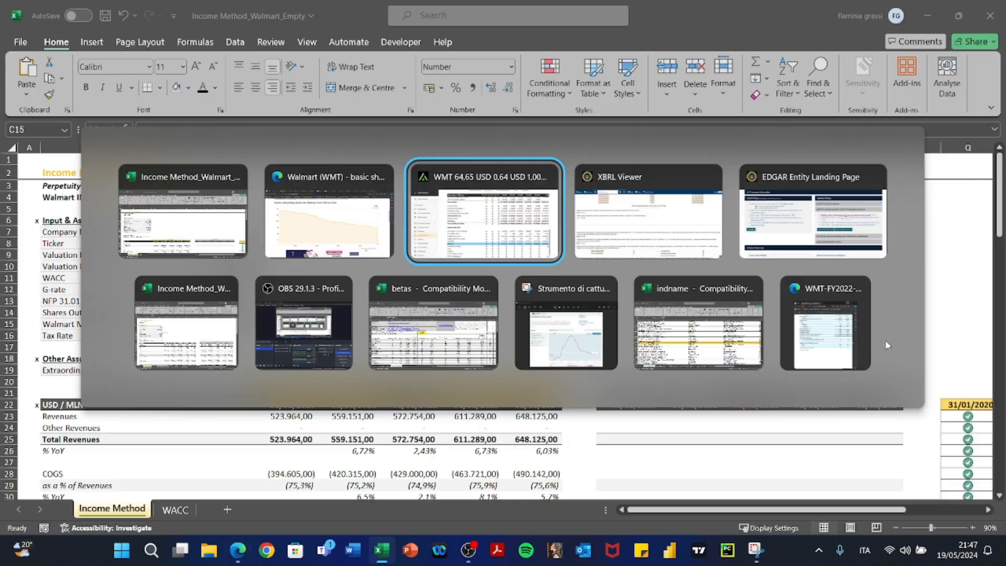
Look up Walmart's share price in USD on Yahoo Finance for the Walmart Market Share Price input
left_click(199, 14)
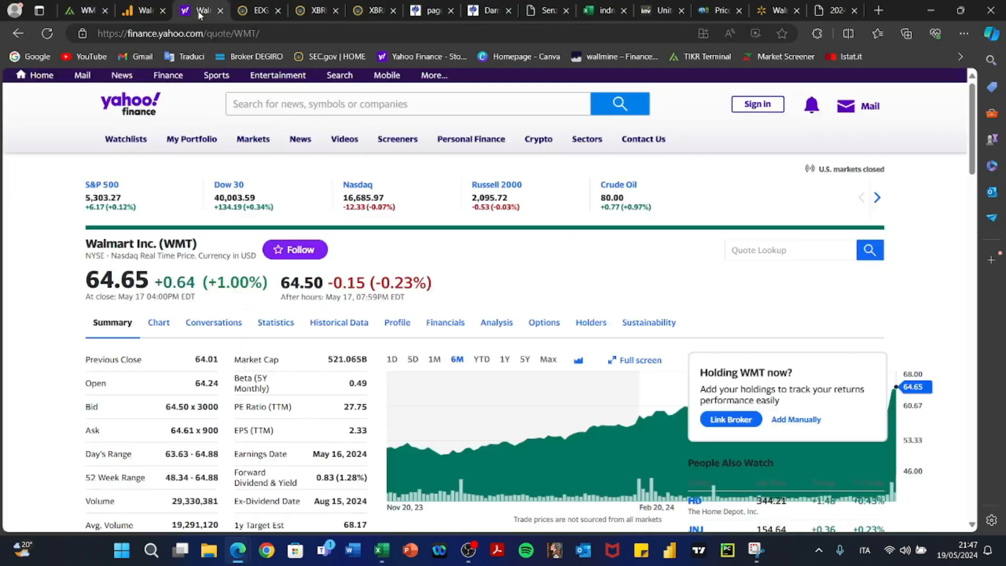
scroll(227, 219, "down", 1)
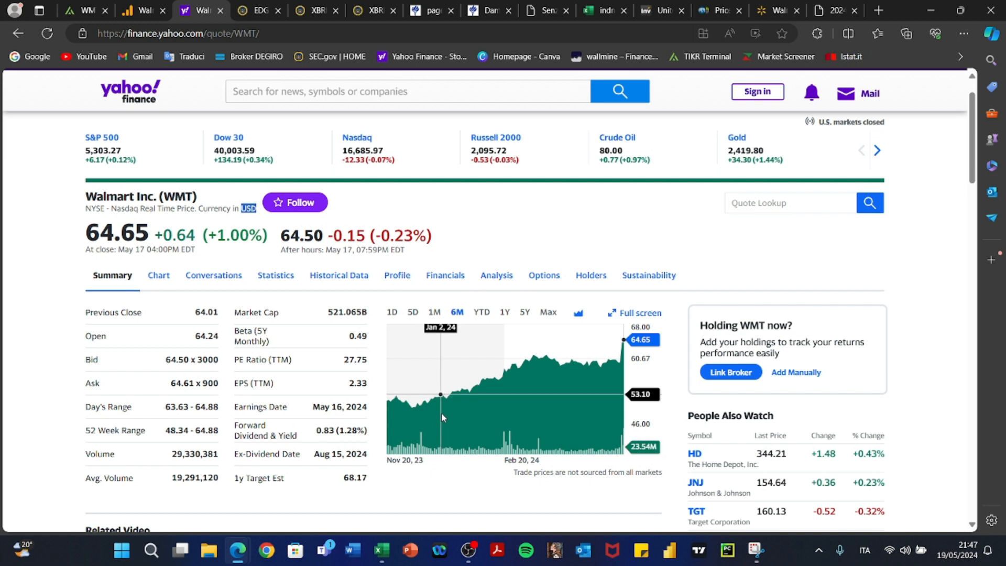
key("alt+Tab")
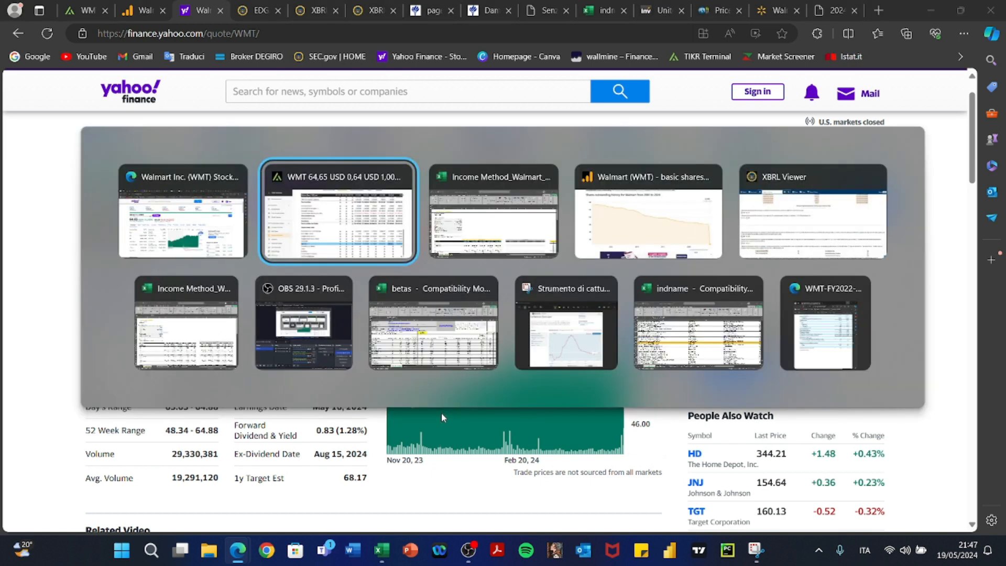
key("alt+Tab")
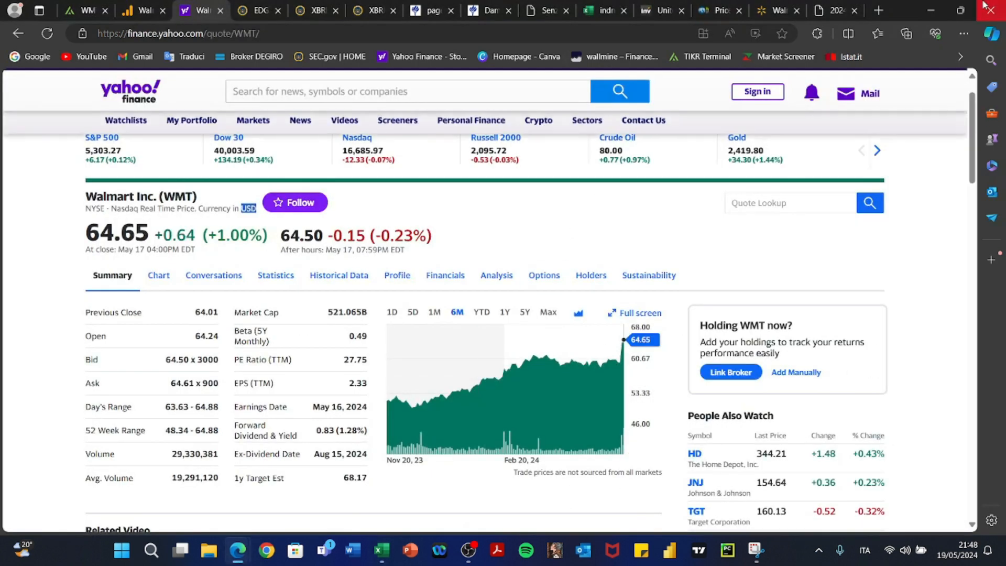
Search Google for "damodaran US corporat tax rATE" in a new tab and open the NYU Stern Corporate Marginal Tax Rates page
left_click(878, 12)
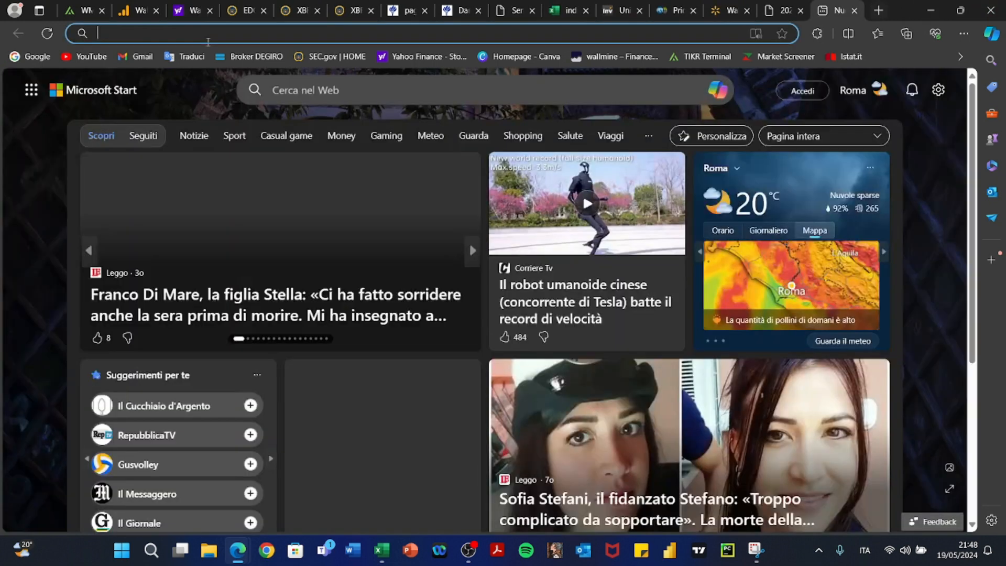
left_click(31, 56)
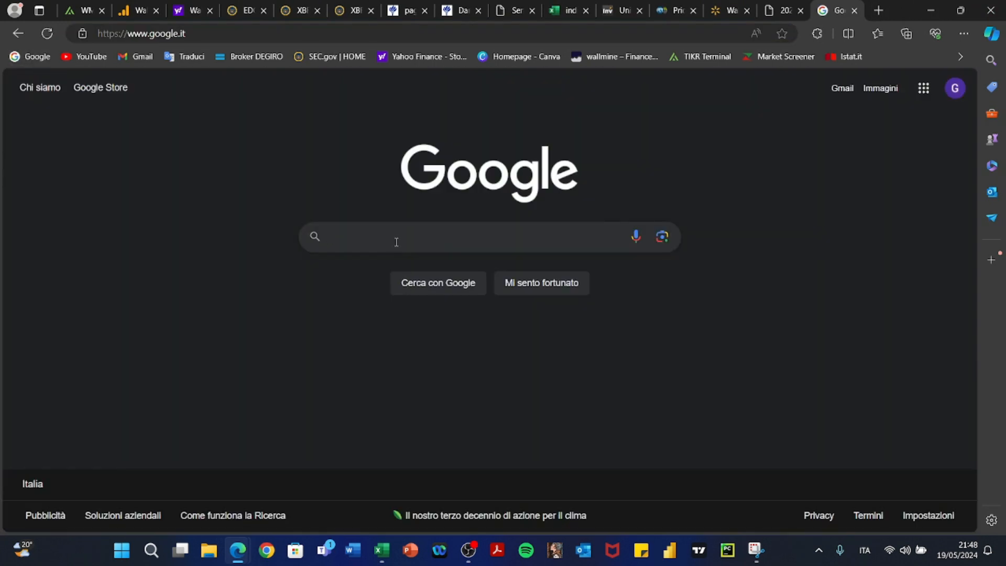
left_click(396, 241)
type("damodar")
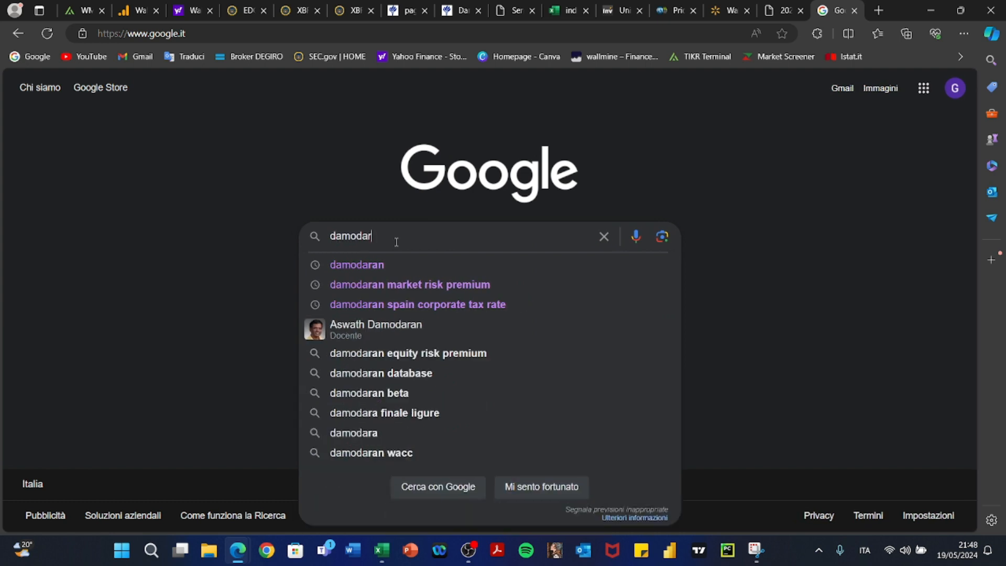
type("an")
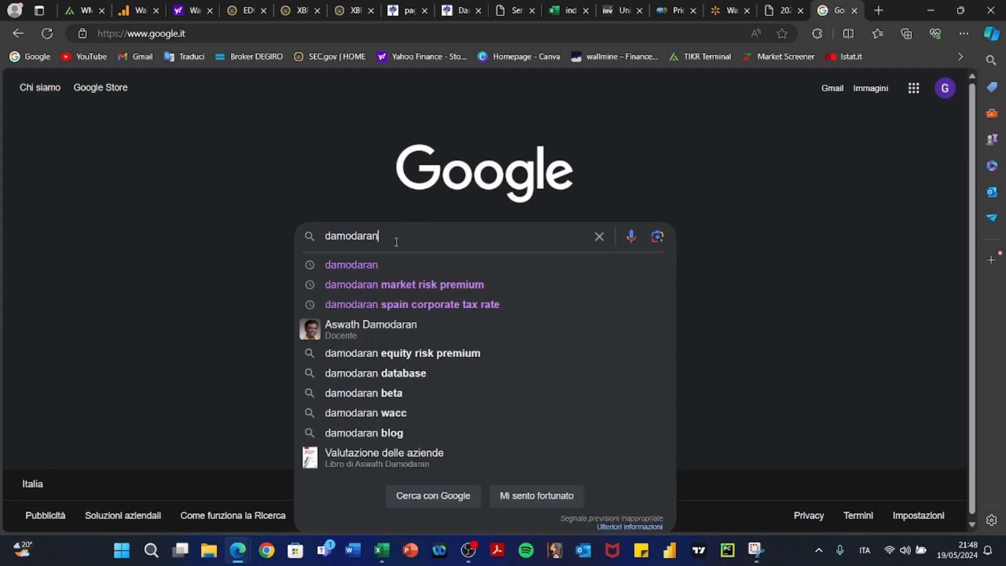
type(" US cor")
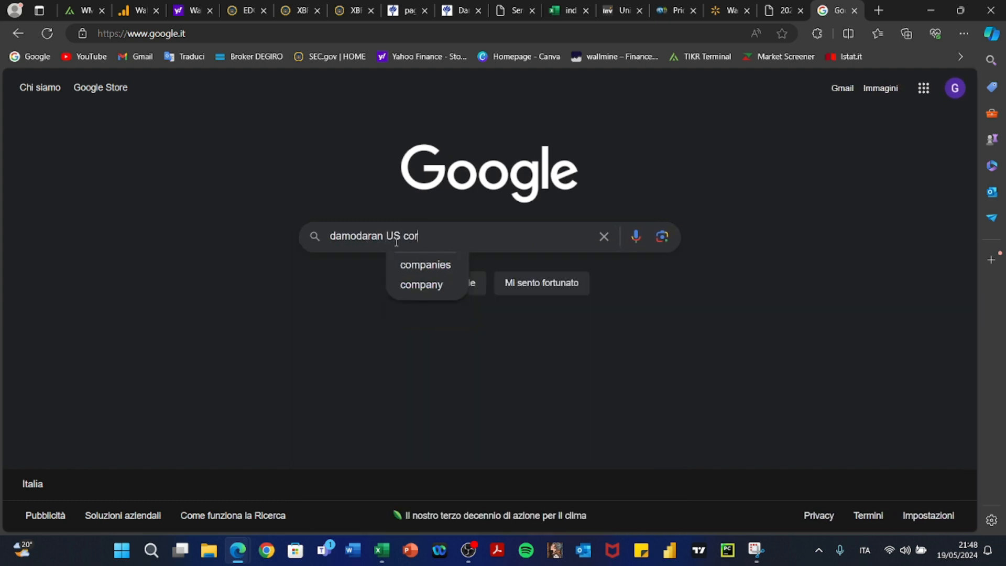
type("porat ta")
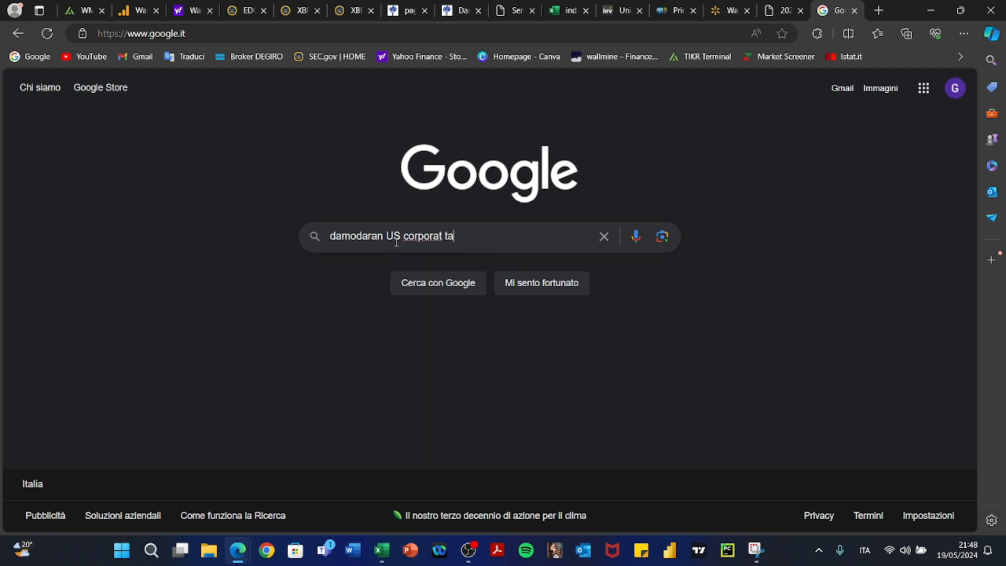
type("x rATE")
key("Return")
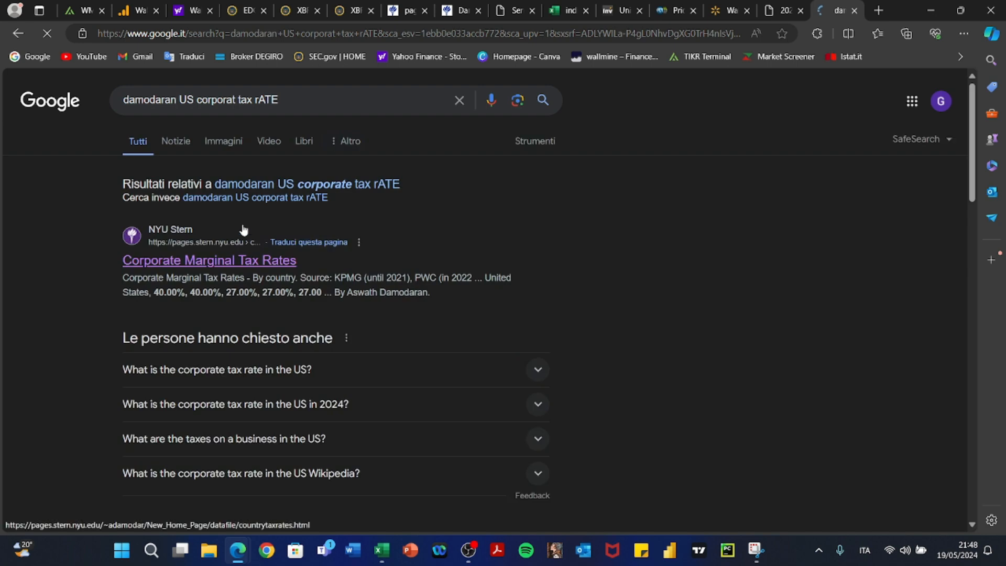
left_click(171, 261)
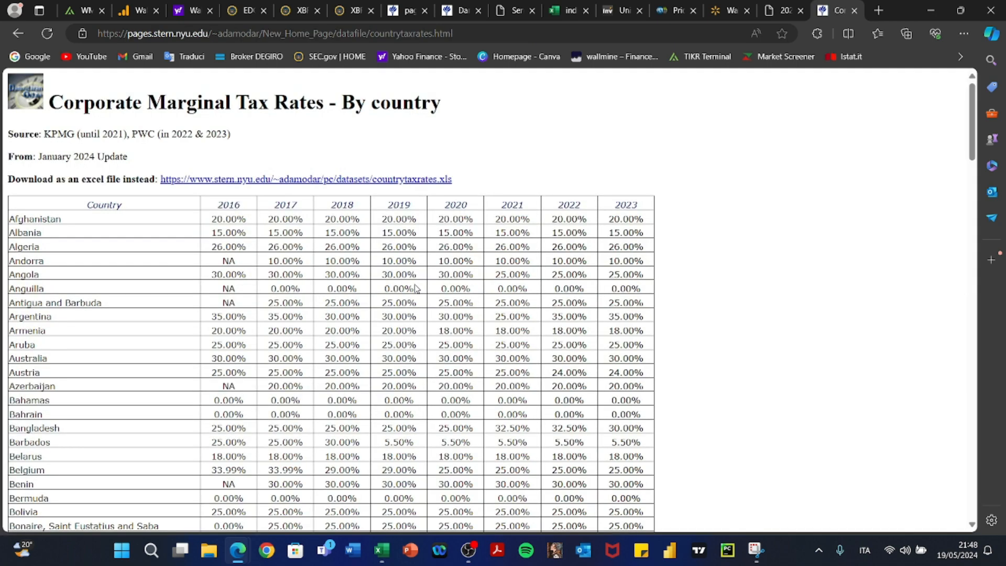
Find the United States 2023 rate in the tax table and enter 25% as the Tax Rate in the empty Excel workbook
scroll(189, 382, "down", 20)
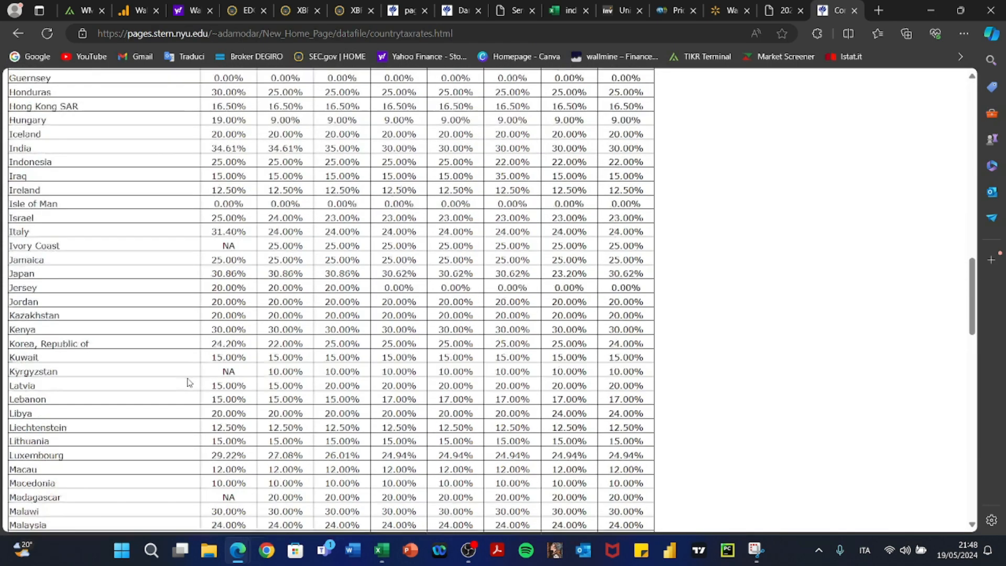
scroll(188, 381, "down", 2)
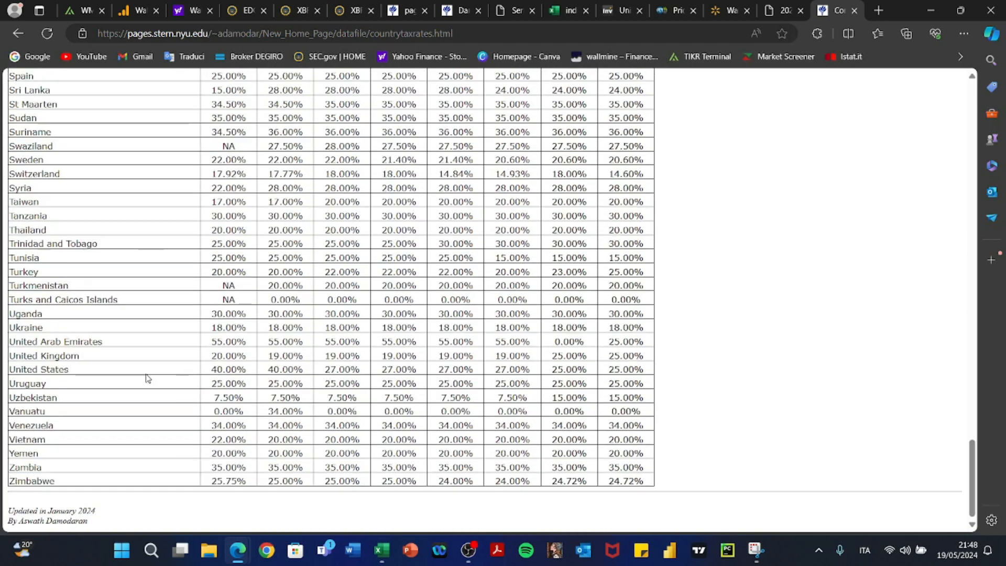
left_click_drag(12, 367, 643, 370)
key("alt+Tab")
key("alt+Tab")
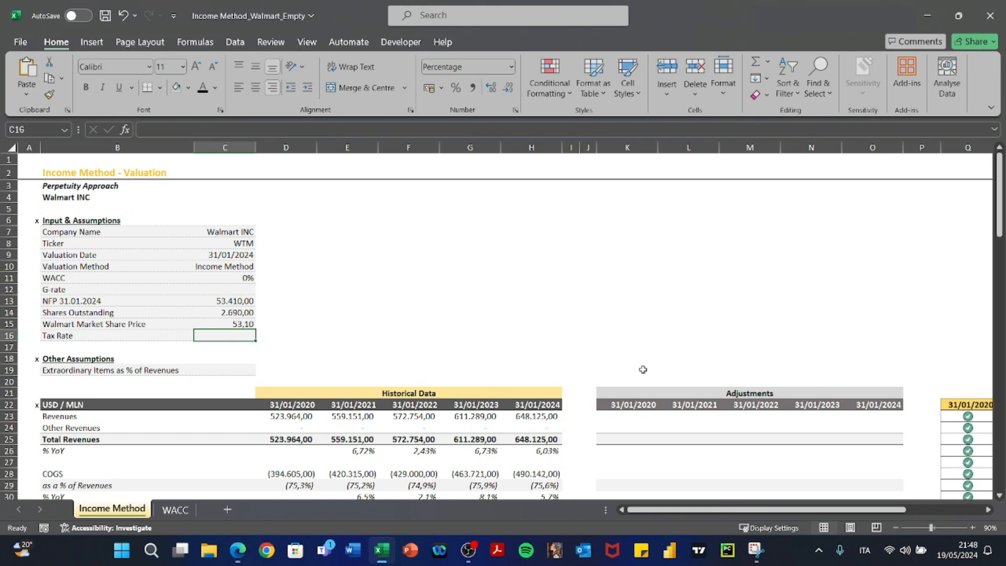
type("25")
key("Return")
Review the Historical Data section from Revenues down to Net Income for 31/01/2020 to 31/01/2024
key("Down")
key("Down")
scroll(643, 369, "down", 3)
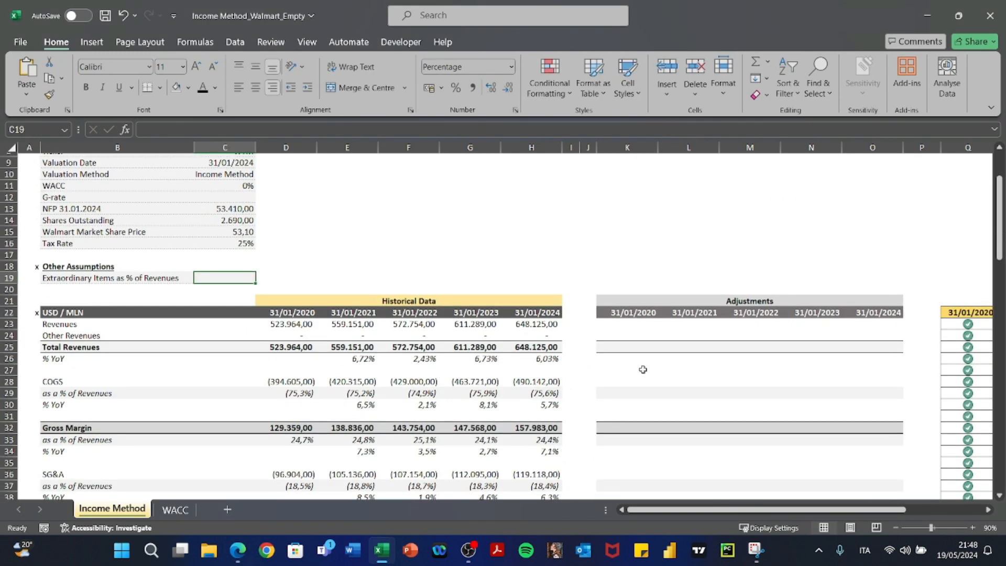
key("shift+space")
key("Down")
key("Down")
scroll(576, 351, "down", 2)
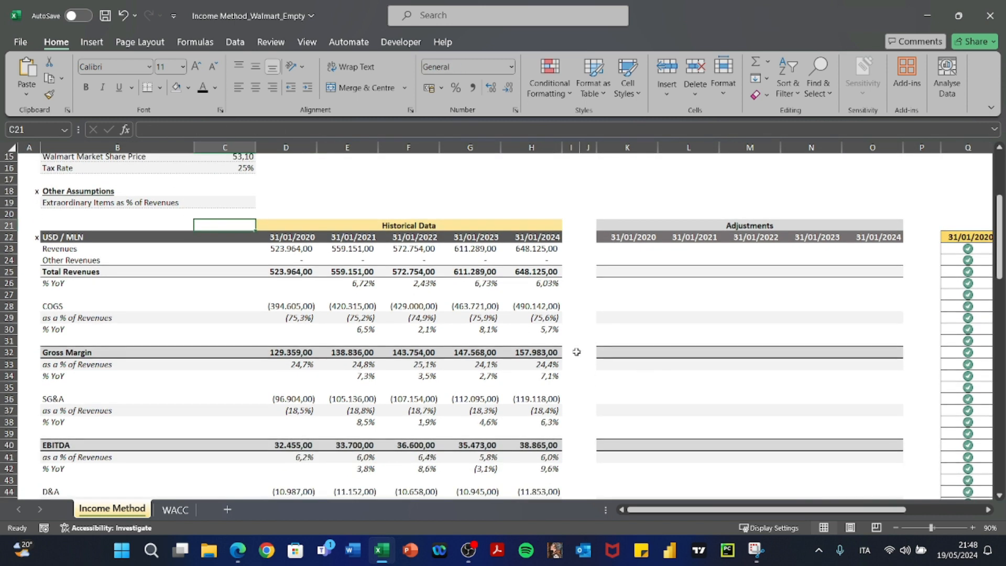
left_click_drag(289, 249, 519, 463)
scroll(519, 463, "down", 18)
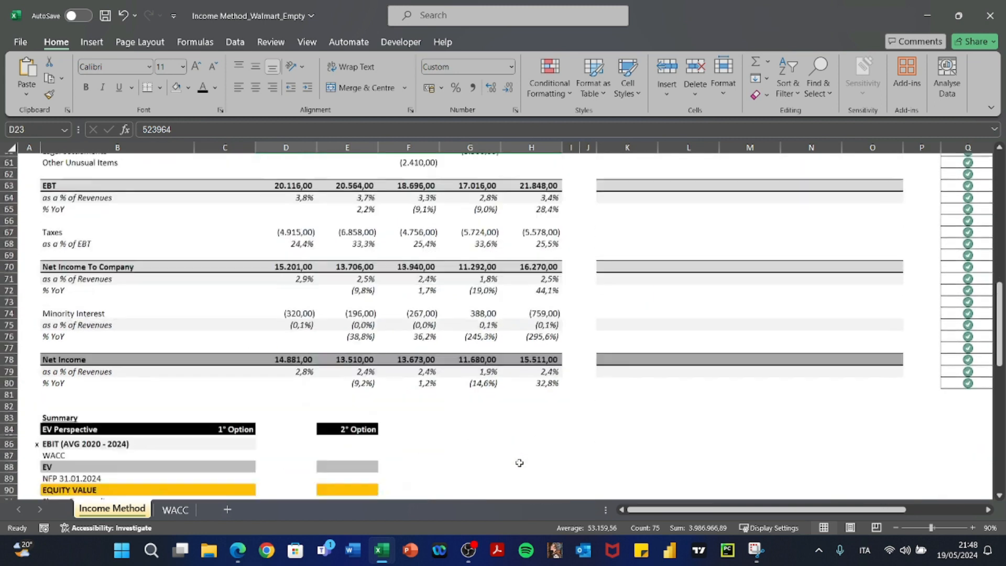
scroll(519, 463, "up", 17)
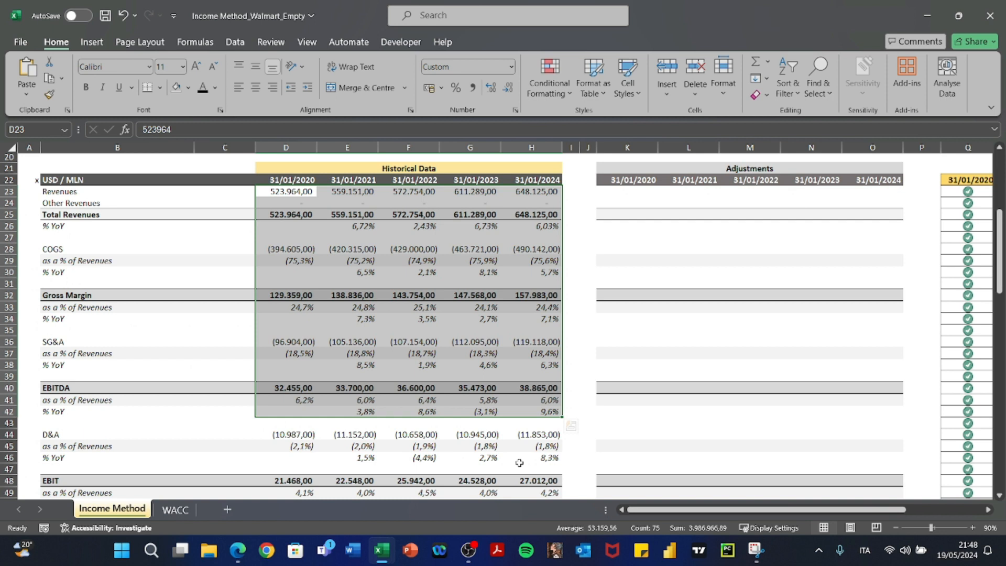
left_click_drag(278, 191, 537, 286)
left_click_drag(294, 193, 547, 192)
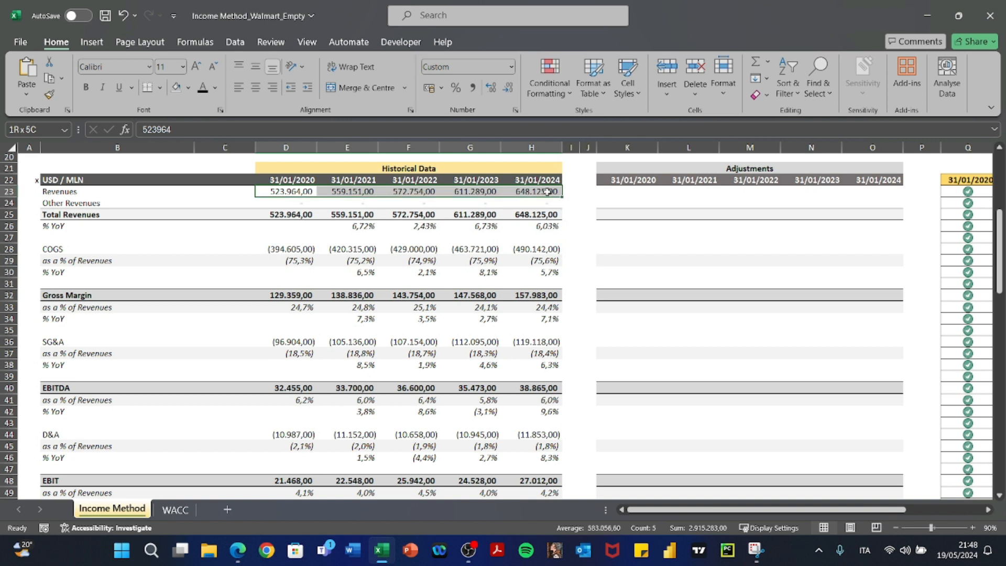
Examine the yearly Revenues entries and the Total Revenues sum formulas in the Historical Data section
left_click(277, 190)
key("Right")
key("Right")
key("Right")
key("Right")
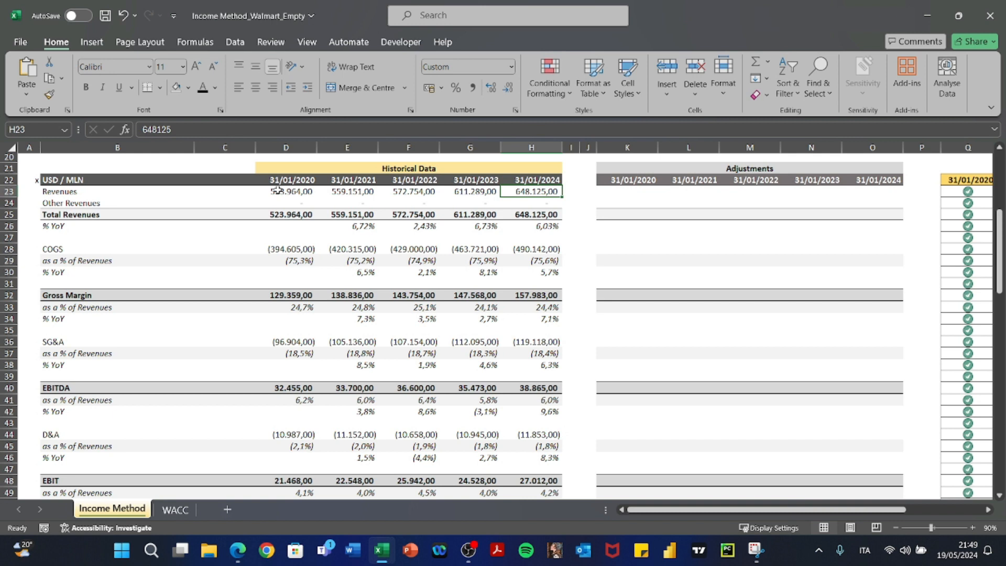
key("Left")
key("Left")
key("Left")
key("Left")
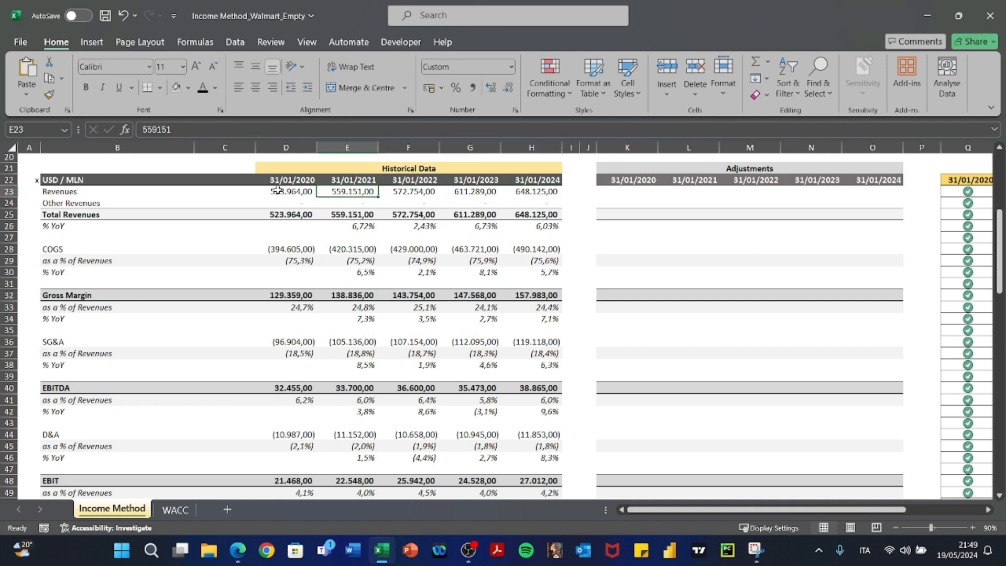
key("Right")
key("Right")
key("Right")
key("Right")
key("Down")
key("Down")
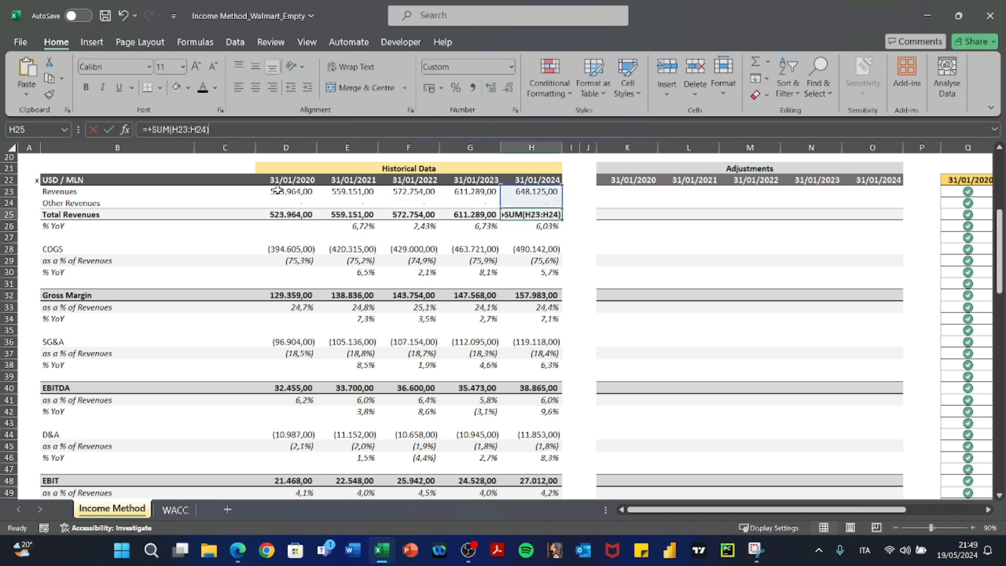
key("Left")
key("Left")
key("Left")
key("Left")
key("Right")
key("Right")
key("Right")
key("Right")
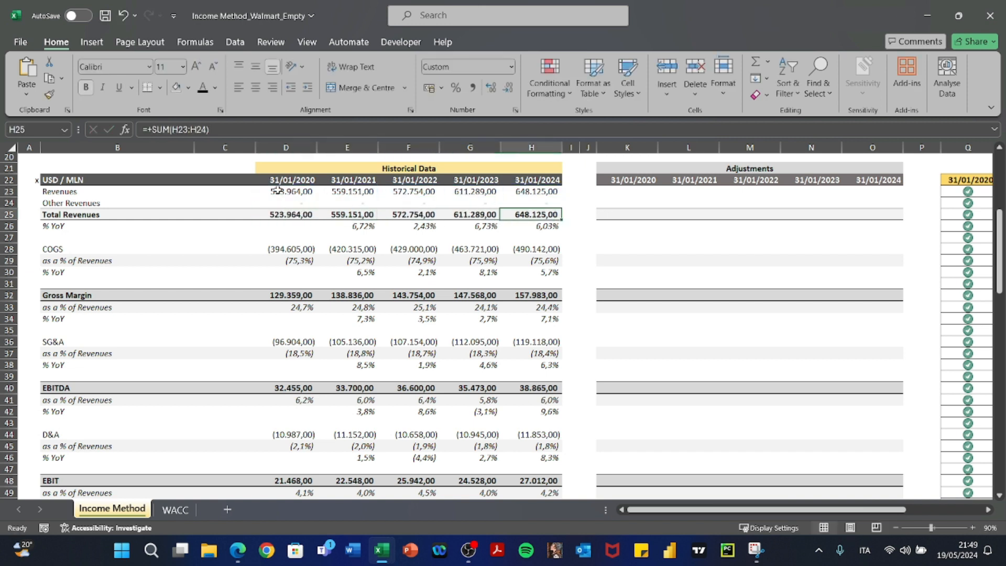
Switch to TIKR Terminal in the browser and look over Walmart's annual financials, the source of the historical data
scroll(278, 189, "up", 3)
key("alt+Tab")
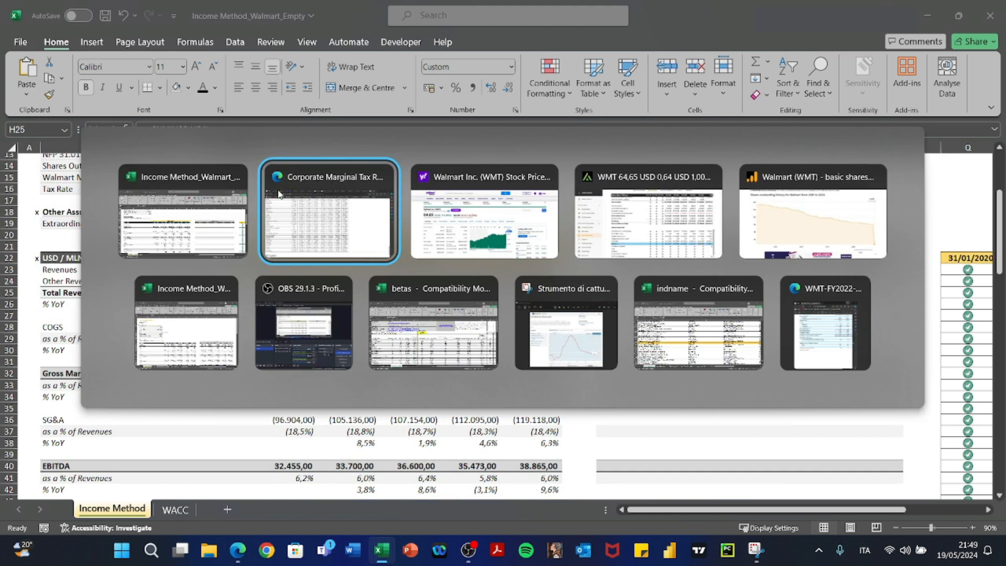
key("alt+Tab")
key("alt+Tab")
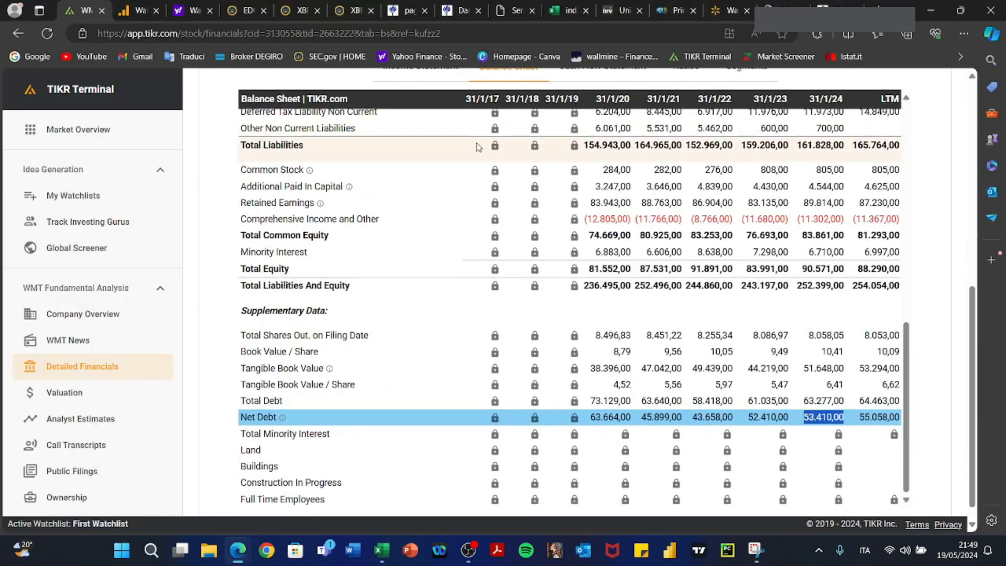
scroll(477, 151, "up", 5)
scroll(477, 151, "up", 5)
scroll(190, 194, "up", 5)
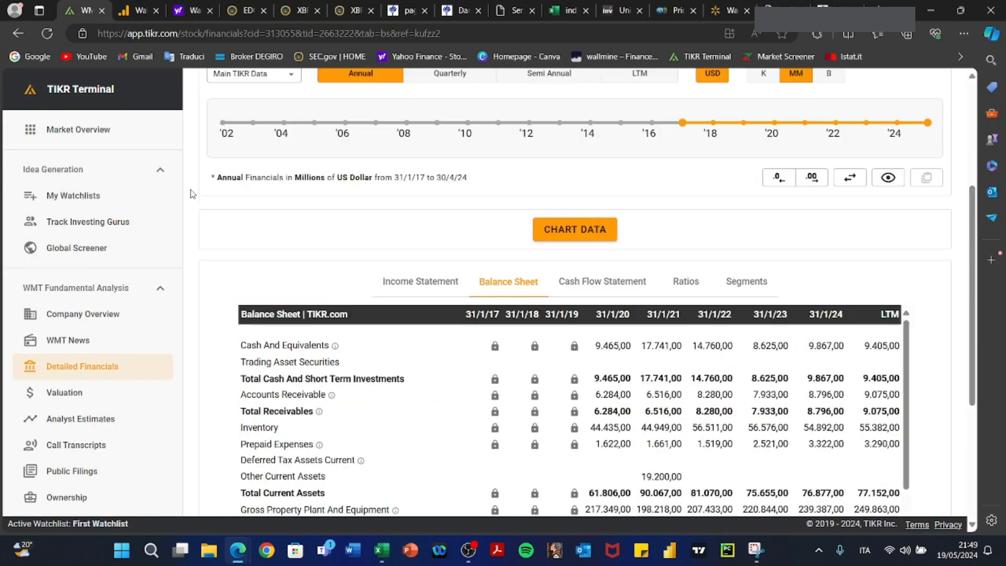
scroll(190, 194, "down", 2)
scroll(513, 438, "down", 5)
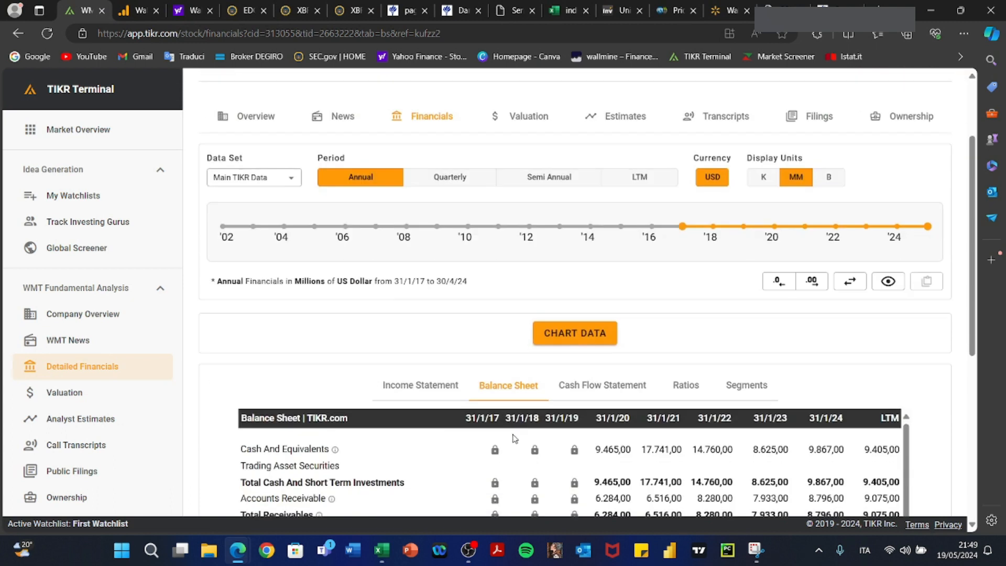
scroll(513, 438, "up", 3)
scroll(883, 75, "down", 4)
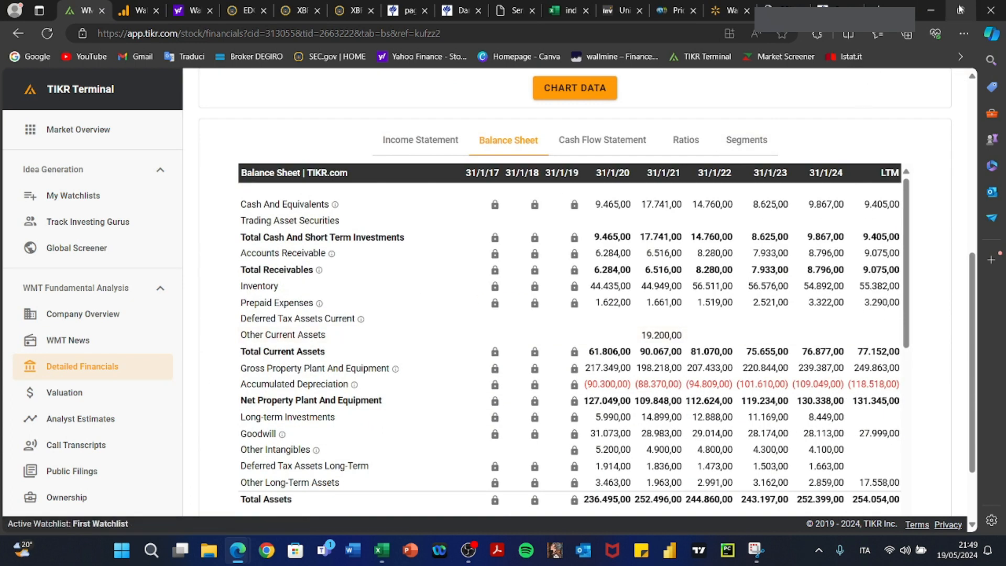
left_click(930, 10)
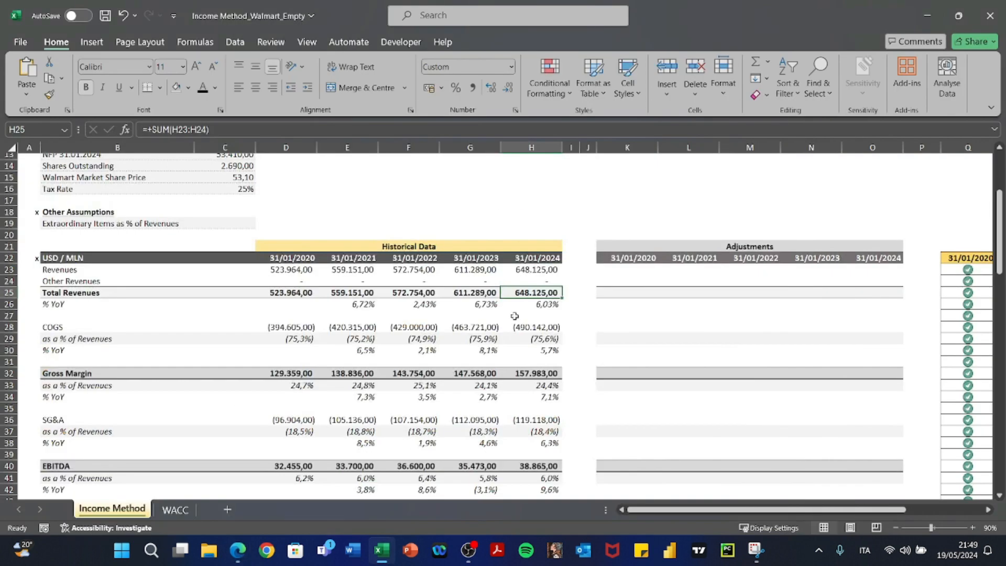
Compare the Historical Data layout with the empty Adjustments section and the check-mark grid beside it
key("Right")
key("Right")
key("Right")
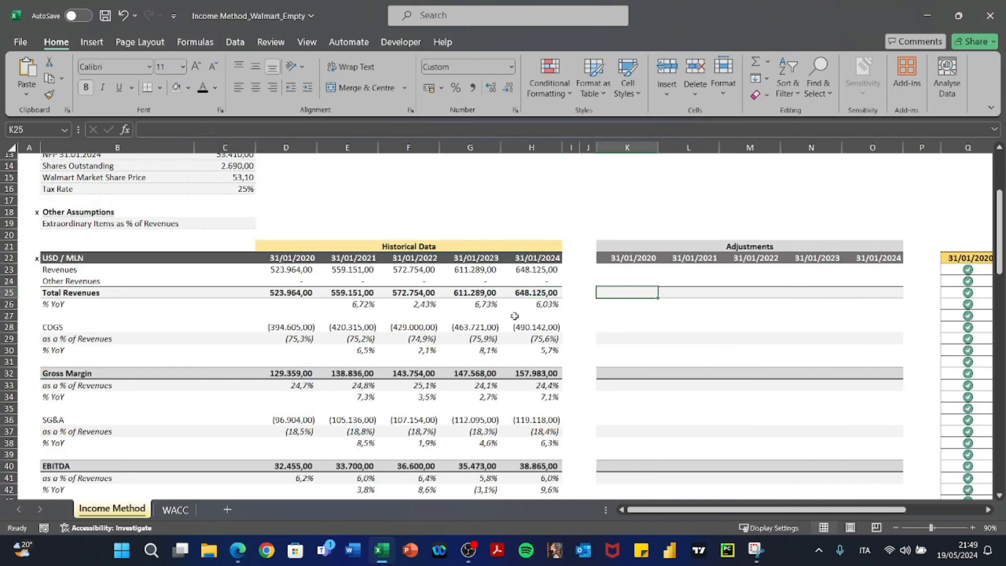
scroll(514, 316, "down", 4)
scroll(515, 316, "up", 2)
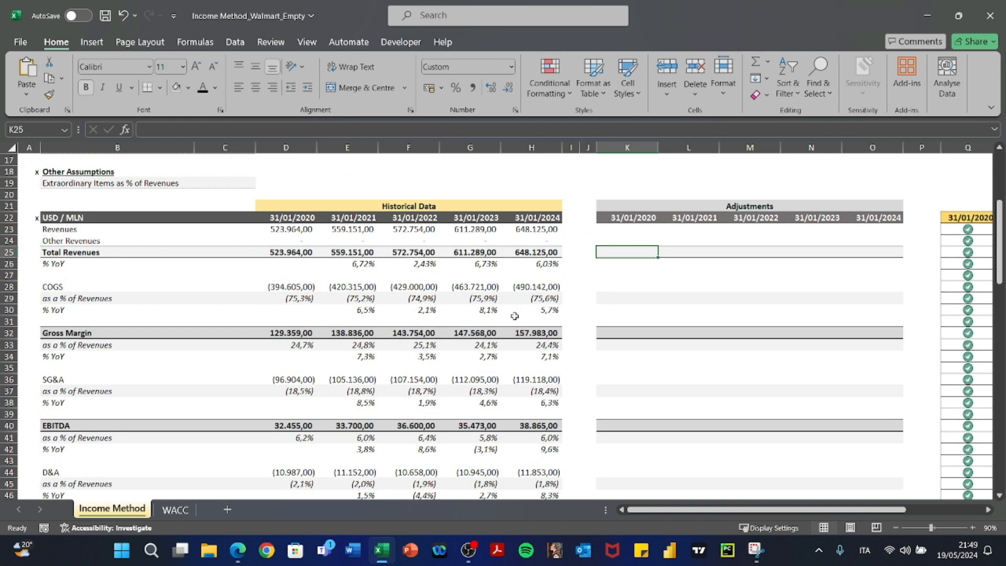
scroll(515, 316, "right", 6)
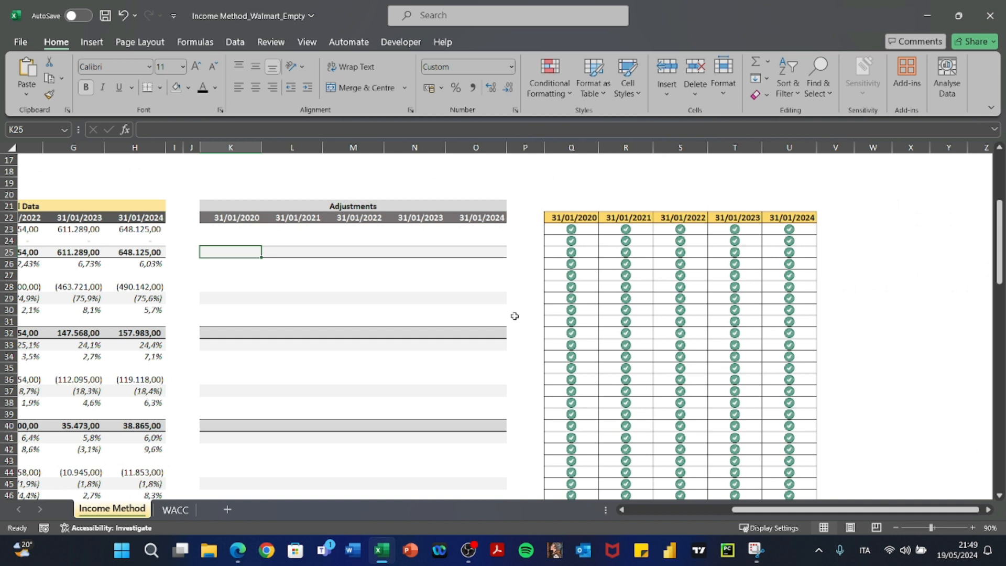
key("Left")
key("Left")
key("Left")
key("Left")
key("Left")
key("Left")
key("Left")
key("Left")
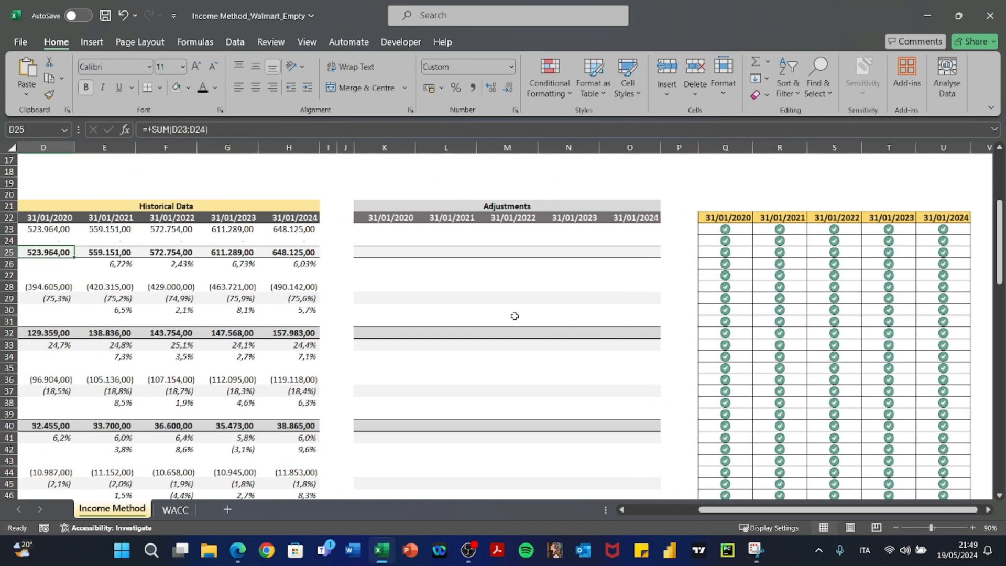
key("Right")
key("Right")
key("Right")
key("Right")
key("Right")
key("Right")
key("Right")
key("Right")
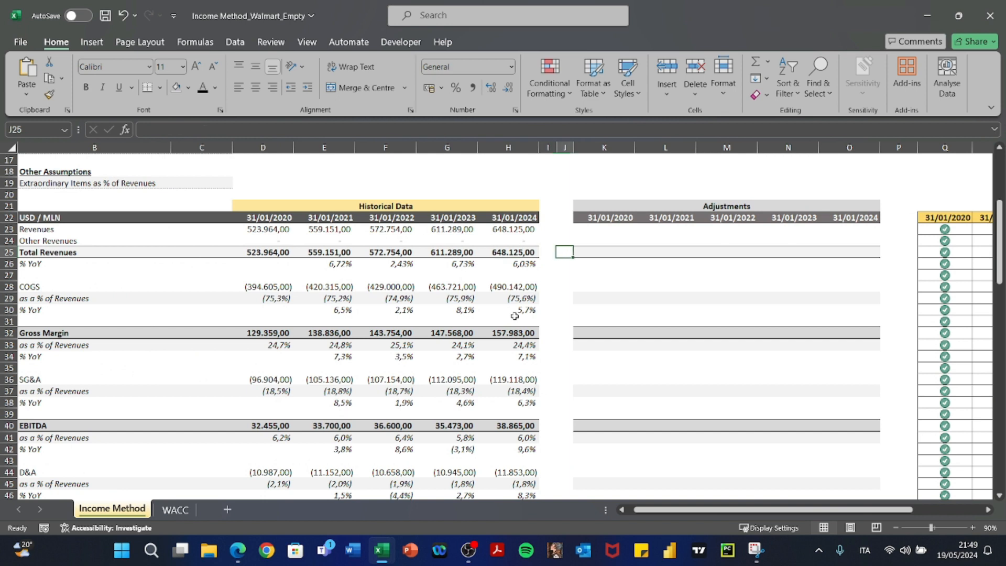
Enter the formula +IF(Q23=1;D23;"") for the 31/01/2020 Revenues in the Adjustments section
key("Up")
key("Up")
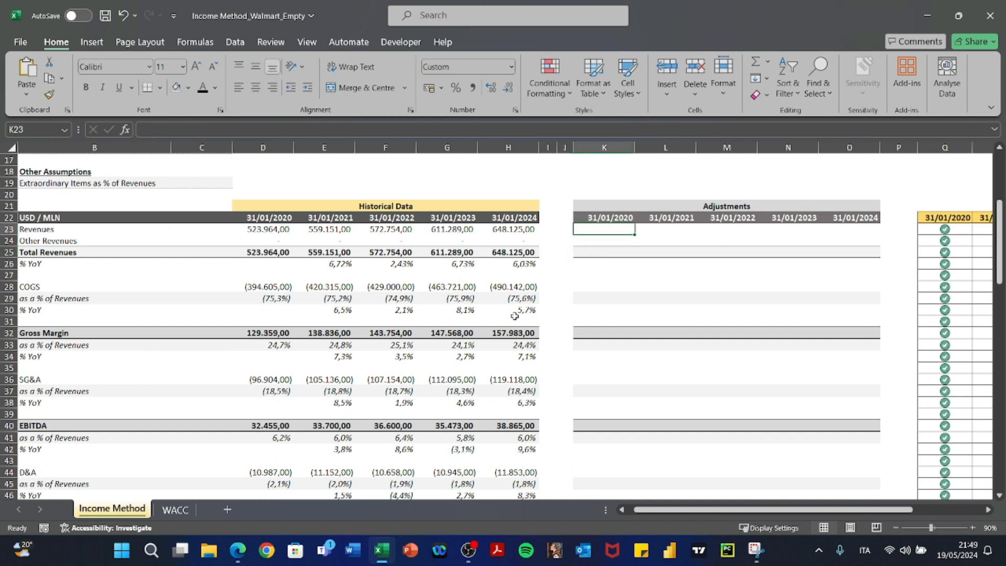
type("+IF(")
key("Right")
key("Right")
key("Right")
key("Right")
key("Right")
key("Right")
type("=1;")
key("Left")
key("Left")
key("Left")
key("Left")
key("Left")
type(";")
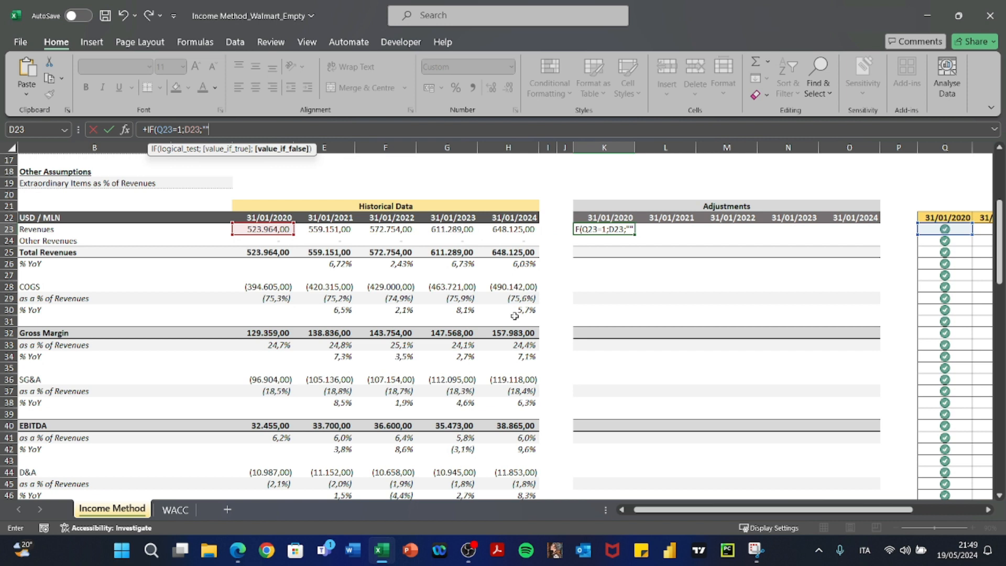
key("Return")
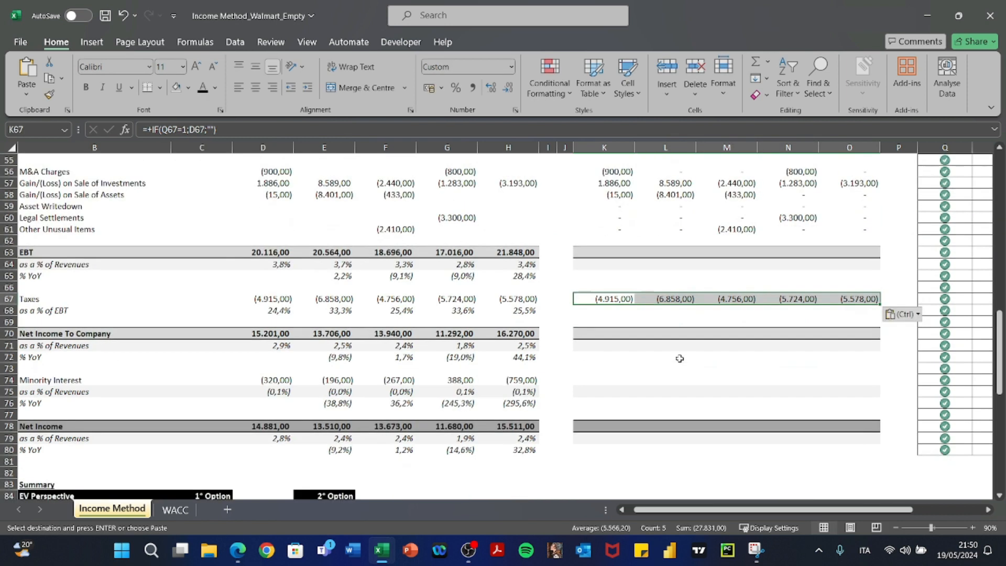
Paste the copied IF formulas into the Minority Interest row of the Adjustments section for all five years
key("Down")
key("Down")
key("Down")
key("Down")
key("Down")
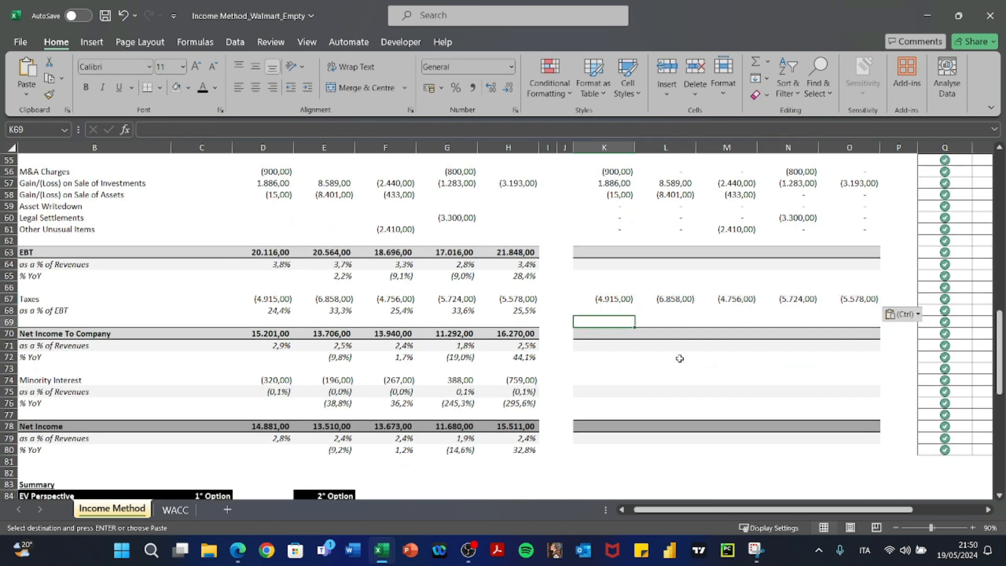
key("Down")
key("Down")
key("ctrl+v")
scroll(680, 358, "down", 3)
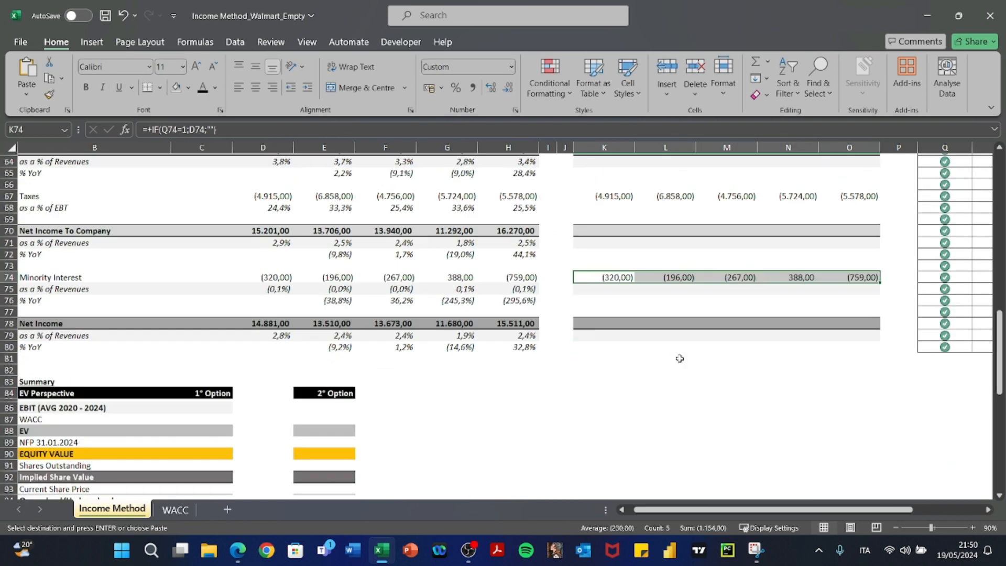
Copy the historical Total Revenues and % YoY rows into the matching rows of the Adjustments section, starting at K25
scroll(679, 358, "up", 18)
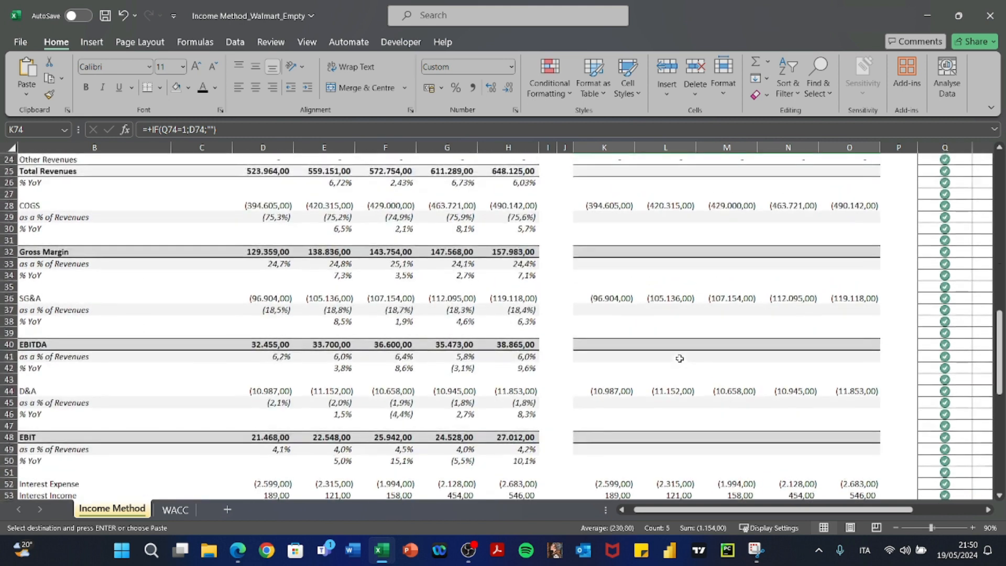
left_click_drag(264, 335, 519, 343)
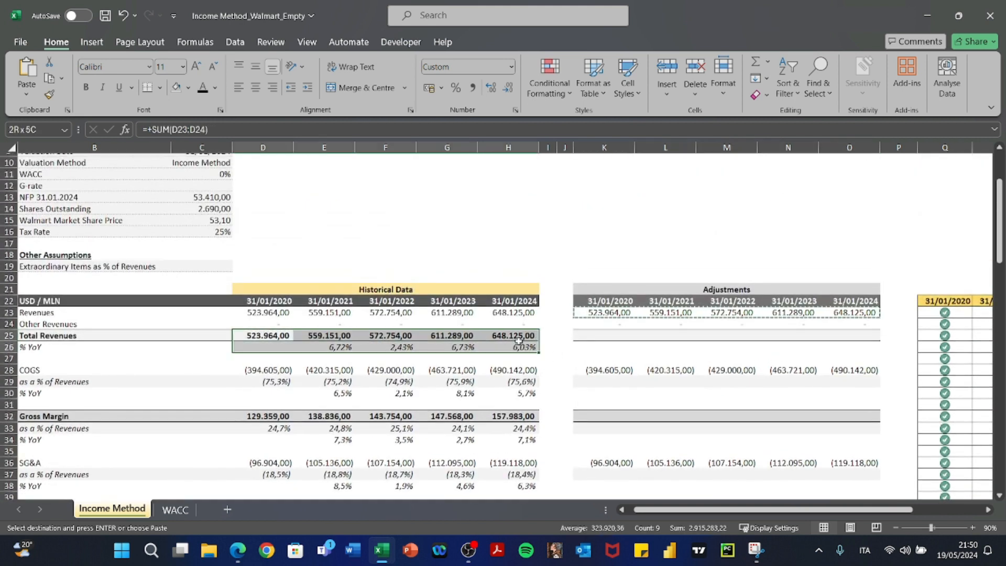
key("ctrl+c")
key("Right")
key("Right")
key("Right")
key("Right")
key("Right")
key("Right")
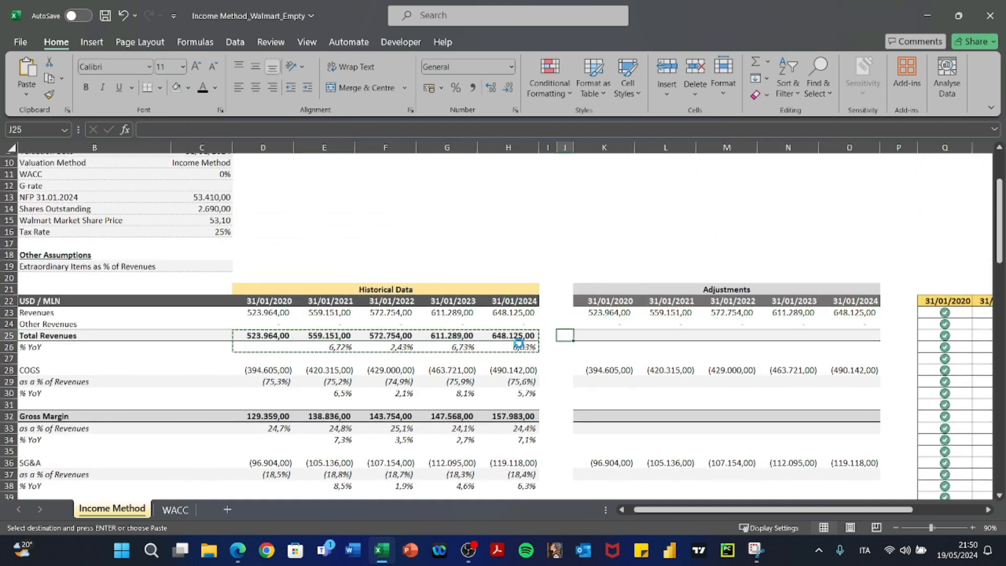
key("ctrl+v")
key("ctrl+z")
key("Right")
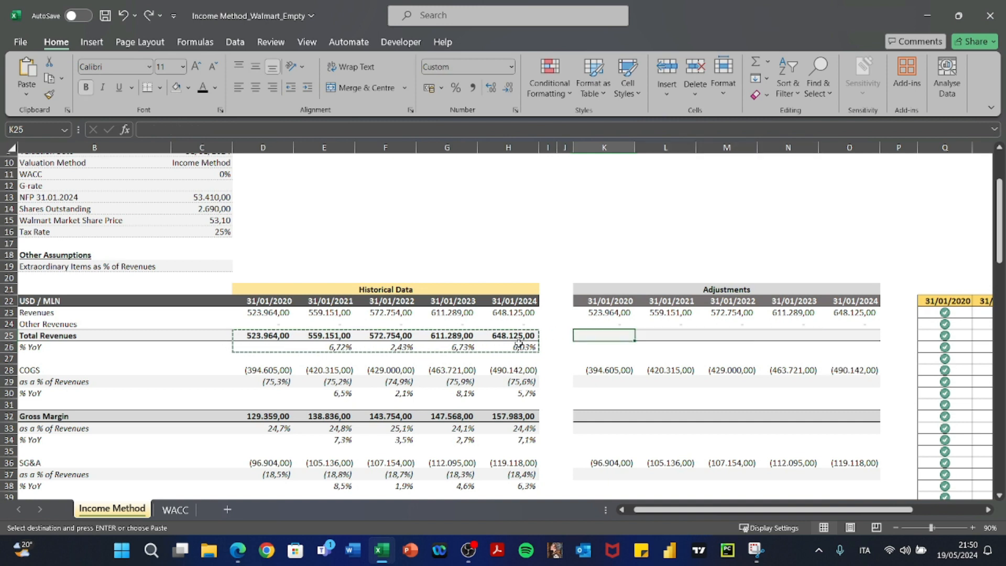
key("ctrl+v")
Copy the historical rows from the COGS percentage of revenues through the Gross Margin % YoY into the Adjustments section at K29
scroll(519, 343, "down", 3)
left_click_drag(265, 278, 518, 332)
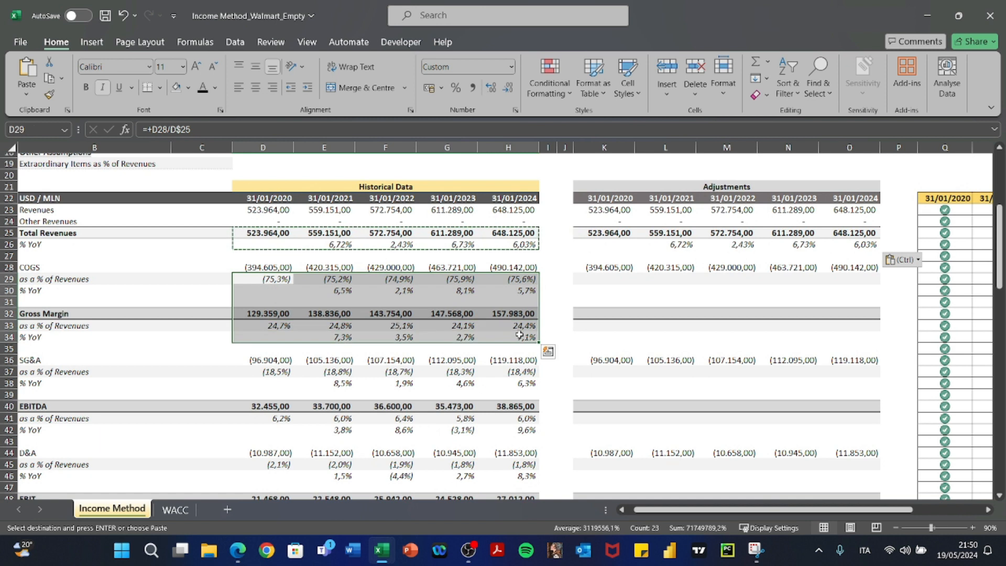
key("ctrl+c")
key("Right")
key("Right")
key("Right")
key("Right")
key("Right")
key("Right")
key("Right")
key("ctrl+v")
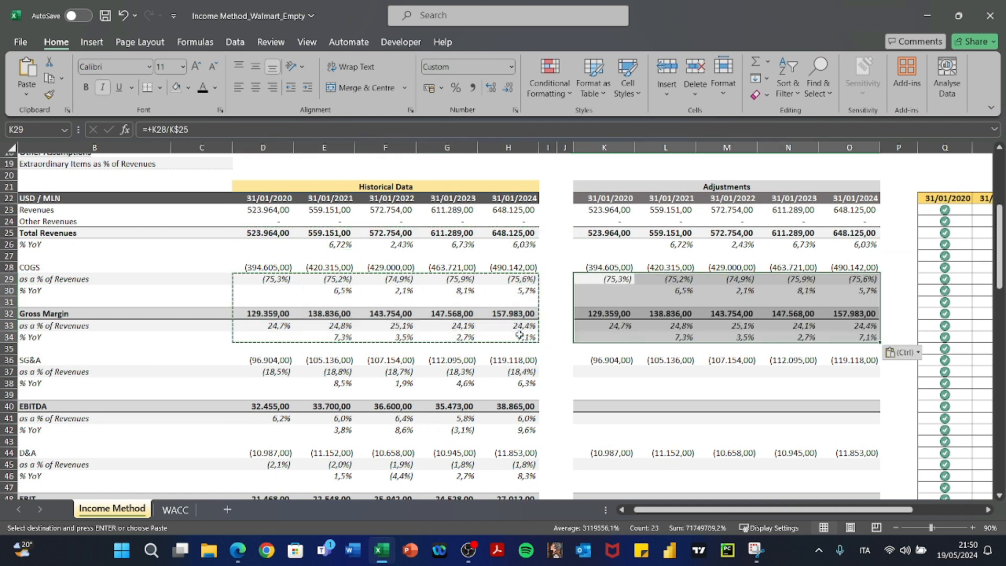
Copy the historical rows from the SG&A percentage of revenues through the EBITDA % YoY into the Adjustments section at K37
scroll(519, 335, "down", 2)
left_click_drag(264, 308, 502, 371)
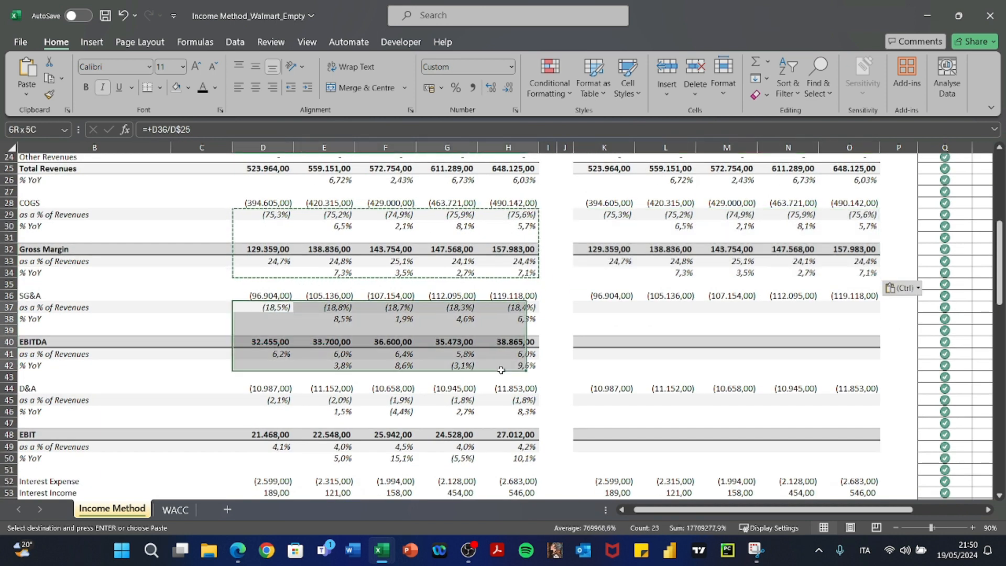
key("ctrl+c")
key("Right")
key("Right")
key("Right")
key("Right")
key("Right")
key("Right")
key("Right")
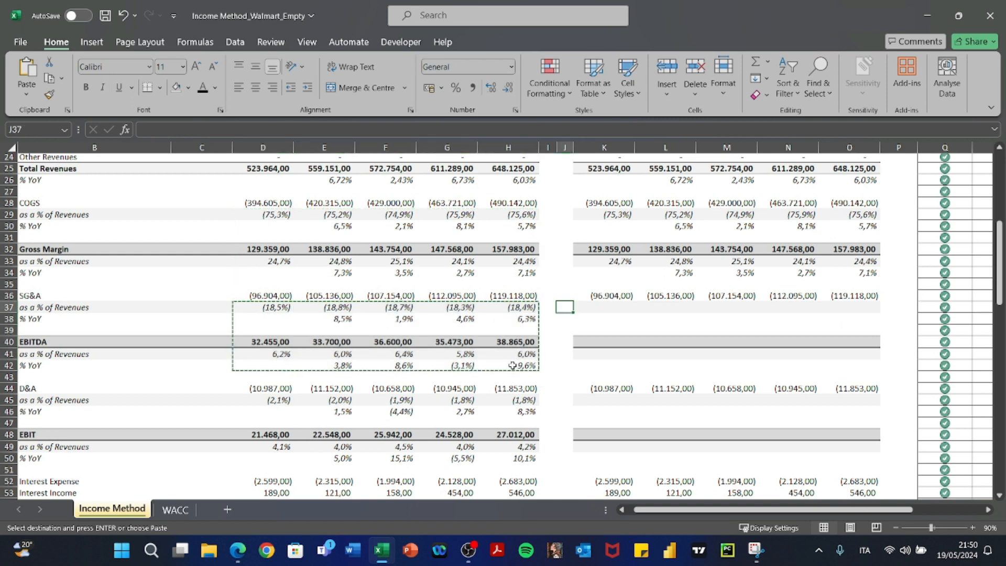
key("ctrl+v")
Copy the historical rows from the D&A percentage of revenues through the EBIT % YoY into the Adjustments section at K45
scroll(512, 365, "down", 4)
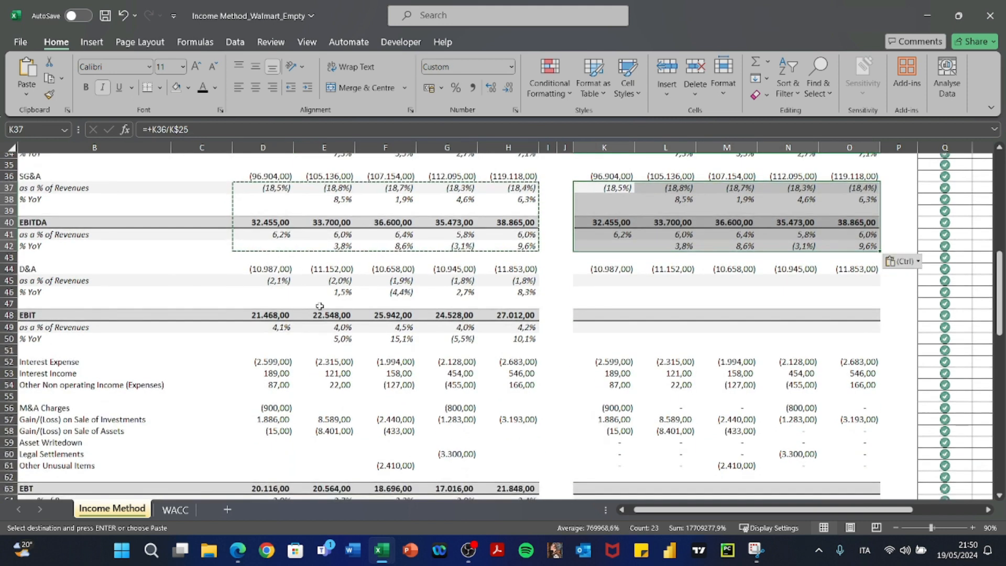
left_click_drag(270, 281, 533, 343)
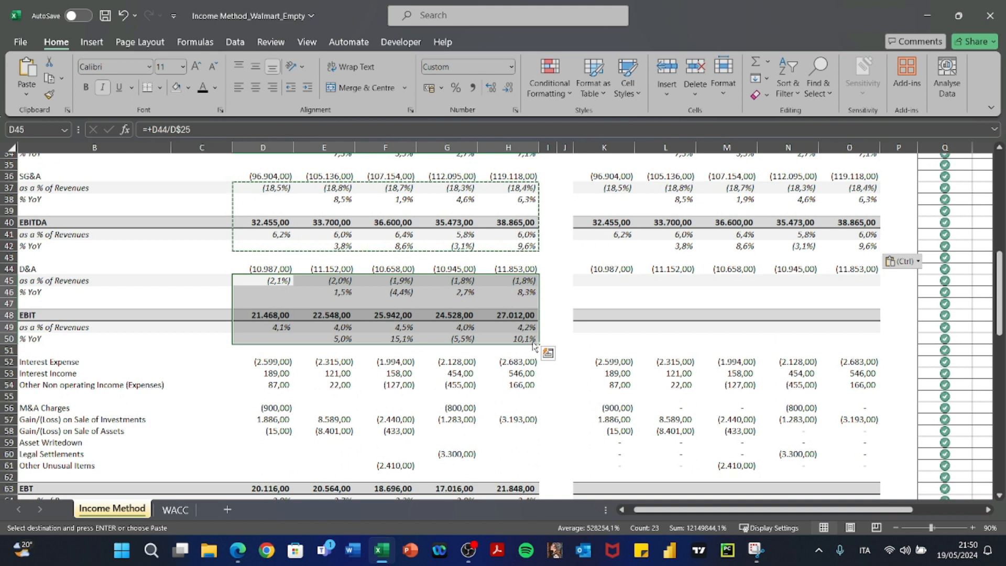
key("ctrl+c")
key("Right")
key("Right")
key("Right")
key("Right")
key("Right")
key("Right")
key("Right")
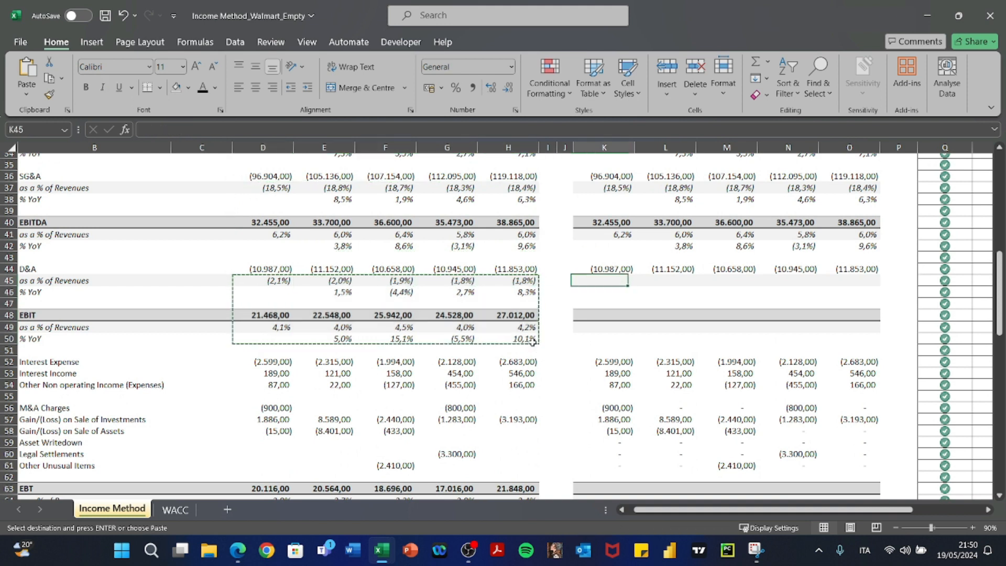
key("ctrl+v")
Copy the historical EBT row with its percentage of revenues and % YoY rows into the Adjustments section at K63
scroll(324, 288, "down", 4)
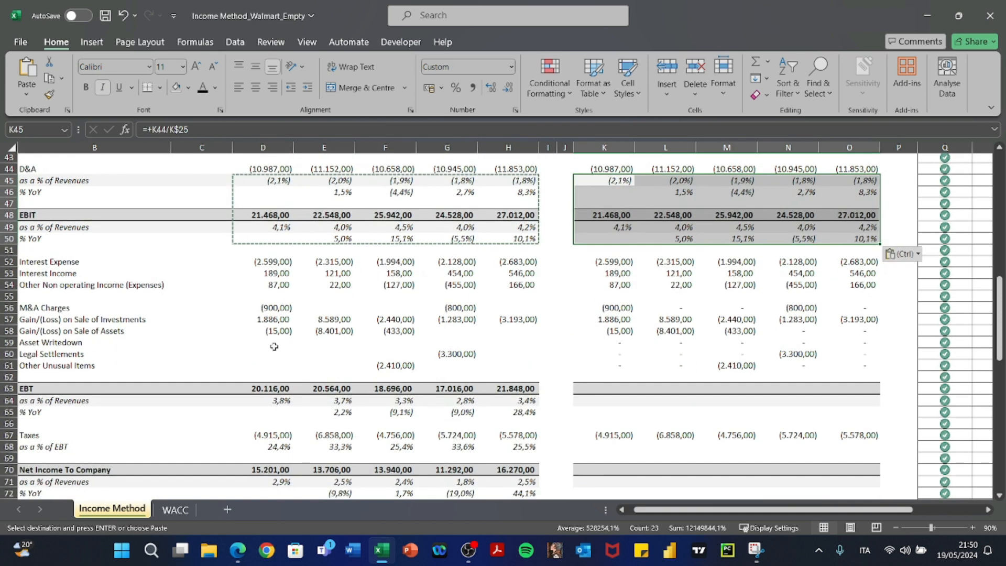
scroll(274, 347, "down", 1)
left_click_drag(367, 335, 531, 343)
key("ctrl+c")
key("Right")
key("Right")
key("Right")
key("Right")
key("Right")
key("Right")
key("Right")
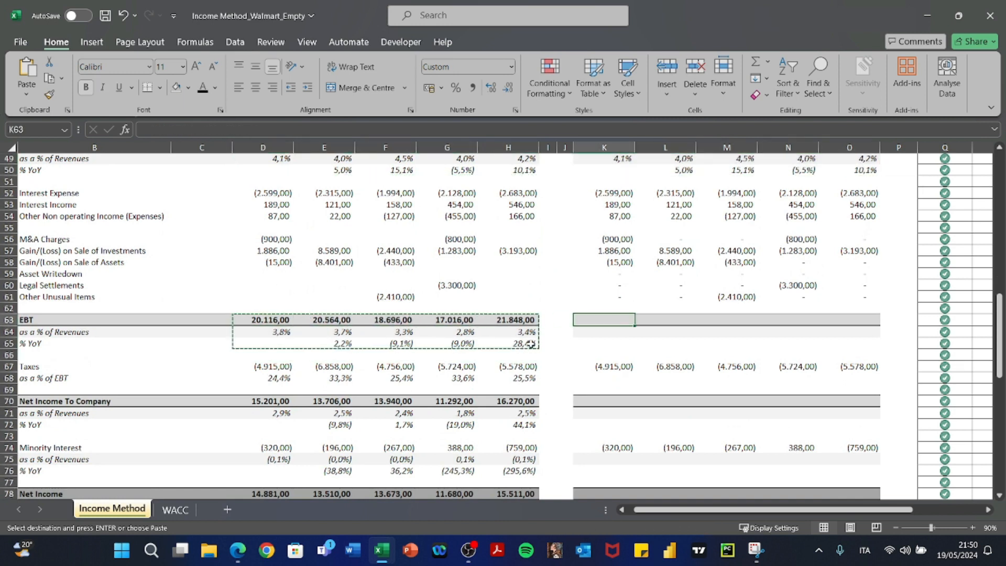
key("ctrl+v")
Copy the historical Net Income To Company row with its two percentage rows into the Adjustments section at K70
scroll(530, 344, "down", 2)
left_click_drag(262, 325, 528, 348)
key("ctrl+c")
key("Right")
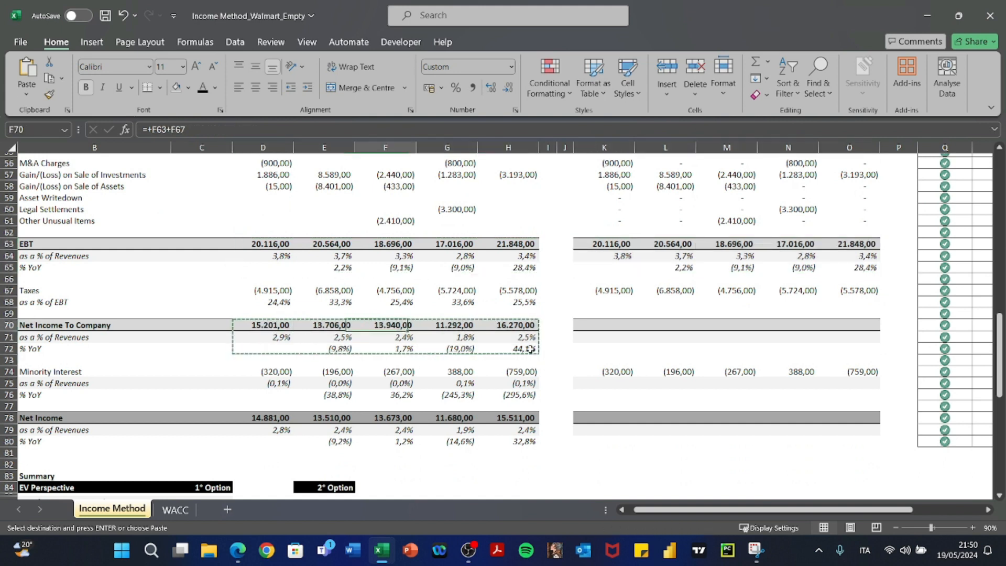
key("Right")
key("Right")
key("ctrl+v")
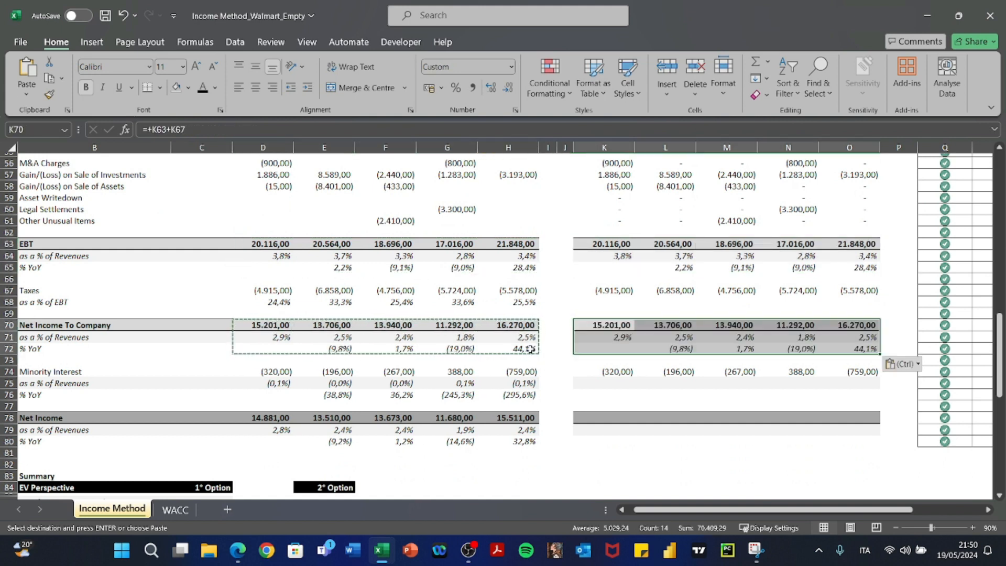
Copy the historical rows from the Minority Interest percentage of revenues through the Net Income % YoY into the Adjustments section at K75
scroll(324, 335, "down", 2)
left_click_drag(268, 307, 491, 373)
key("ctrl+c")
key("Right")
key("Right")
key("Right")
key("Right")
key("Right")
key("Right")
key("Right")
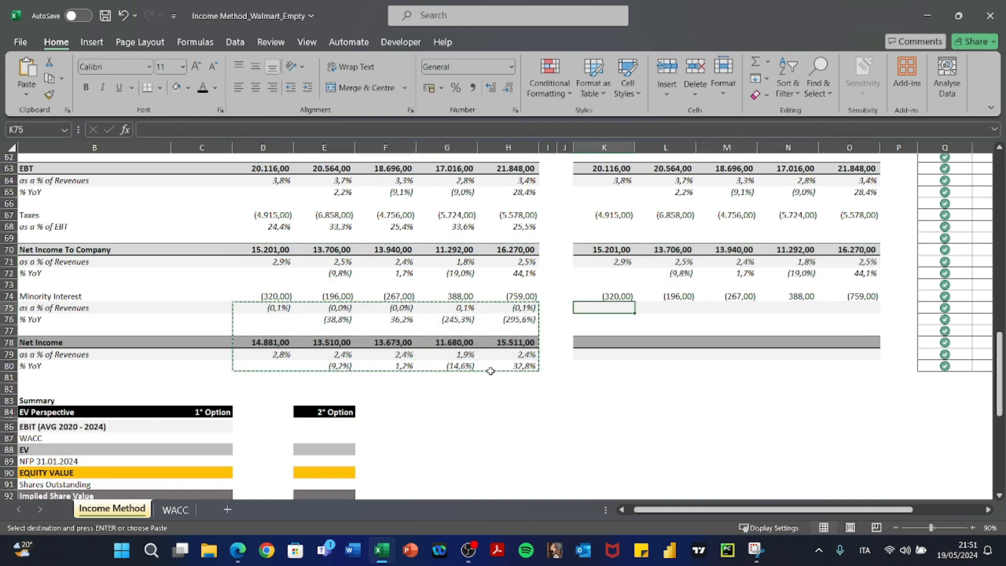
key("ctrl+v")
key("Escape")
Inspect the cell references of the pasted Net Income and Minority Interest percentage formulas in the Adjustments section
key("Down")
key("Down")
key("Down")
key("F2")
key("Escape")
key("Right")
key("F2")
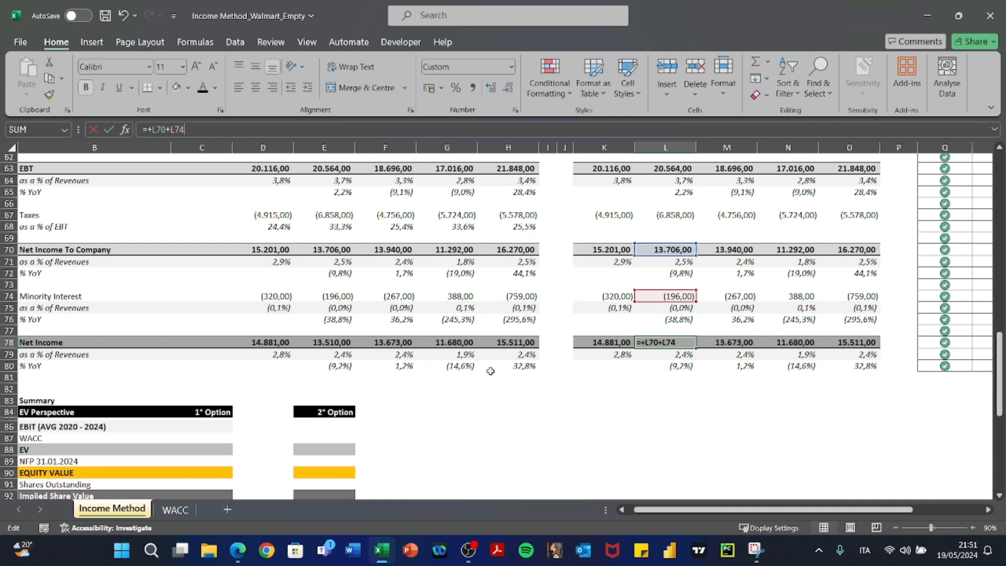
key("Escape")
key("Right")
key("F2")
key("Escape")
key("Up")
key("Up")
key("Up")
key("Right")
key("F2")
key("Escape")
key("Right")
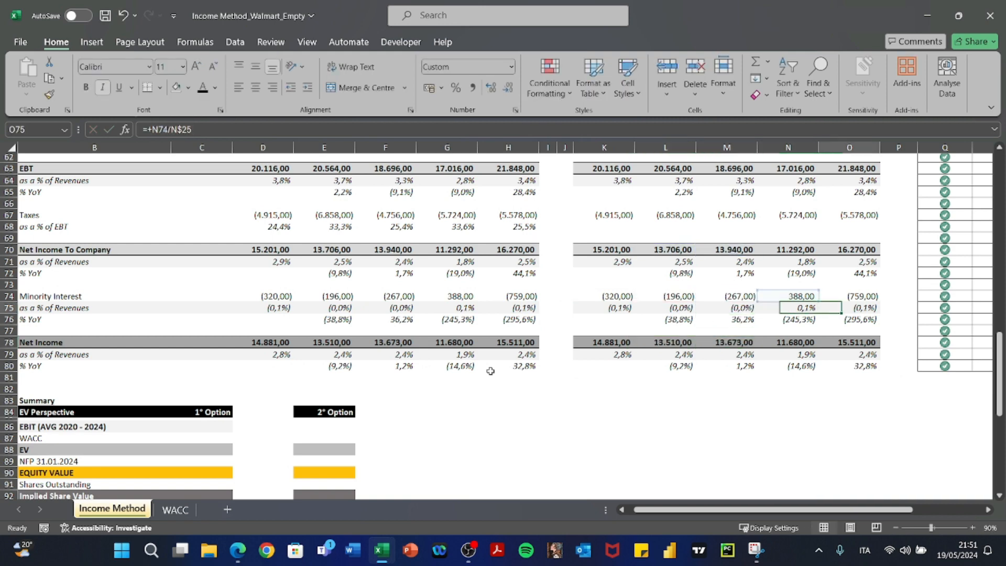
Clear the check marks in Q25:U27, beside the Total Revenues and % YoY rows, for all five years
scroll(490, 371, "up", 4)
scroll(490, 371, "up", 12)
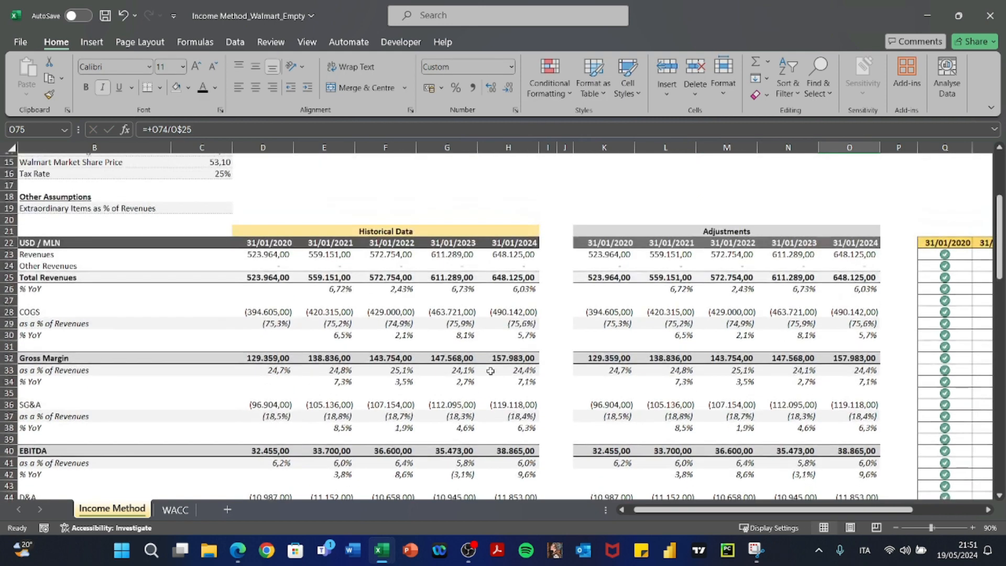
scroll(490, 371, "right", 2)
scroll(490, 371, "right", 4)
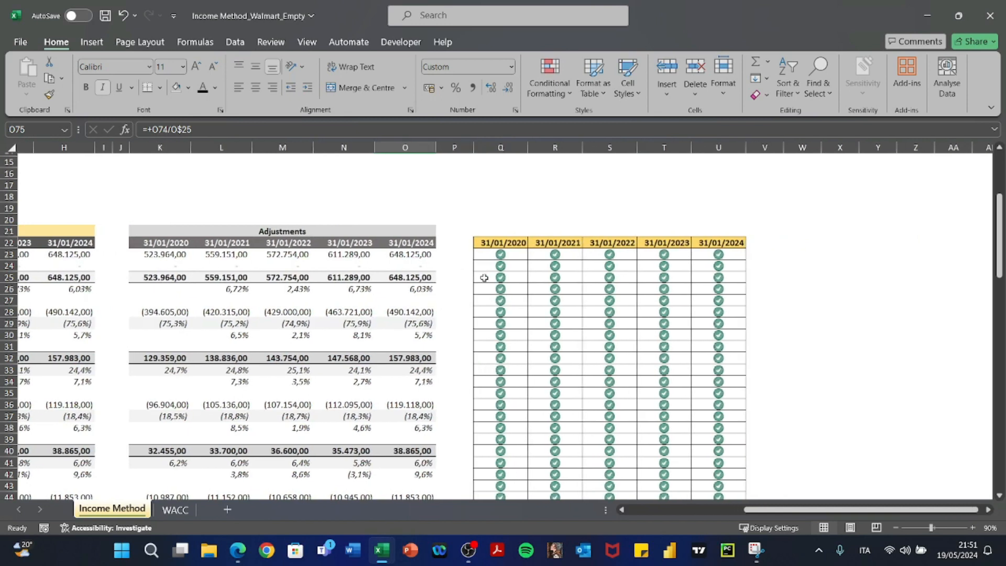
left_click(485, 278)
key("shift+Down")
key("shift+Down")
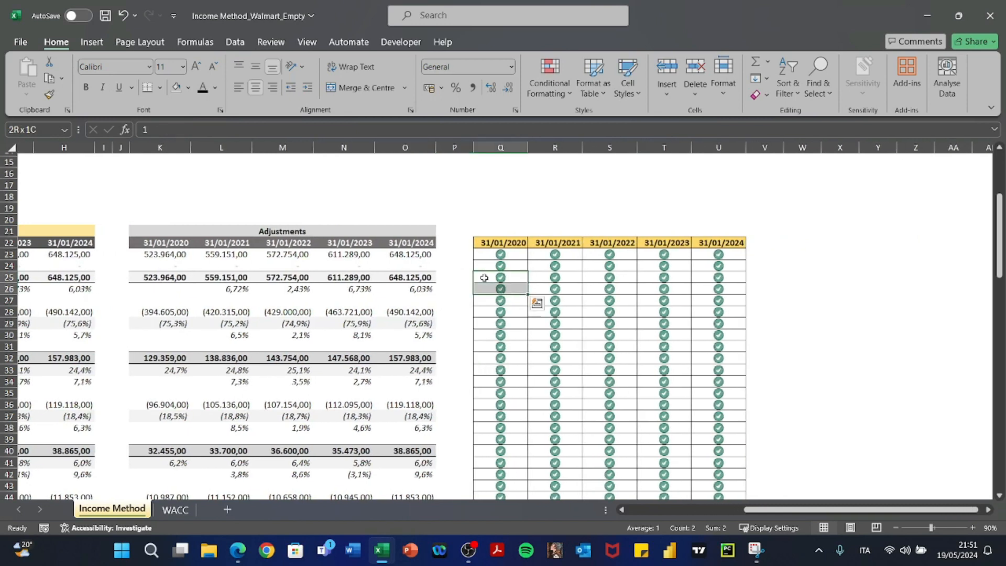
key("shift+Right")
key("shift+Right")
key("shift+Right")
key("shift+Right")
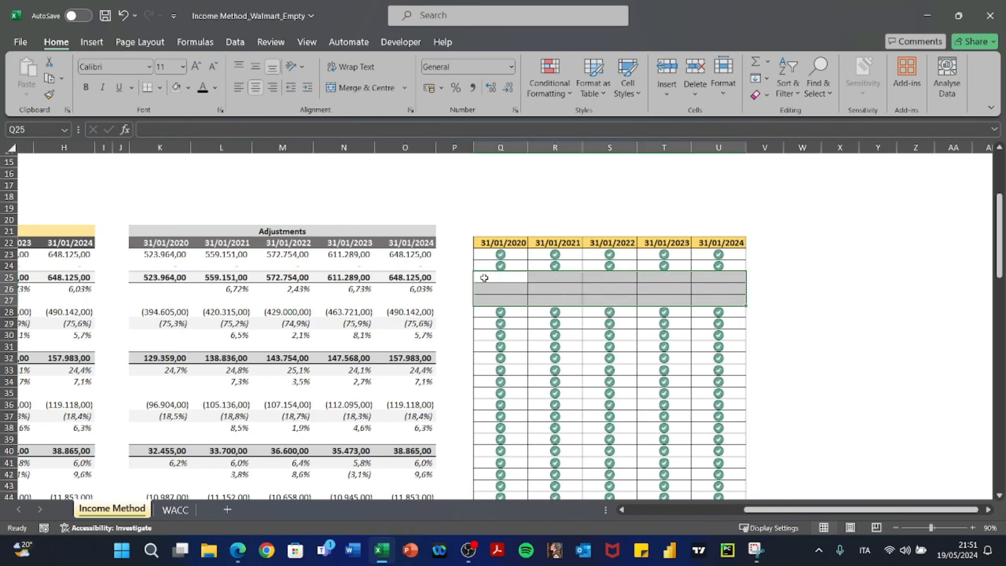
key("Delete")
Clear the check marks in Q29:U35, from the COGS percentage row through the blank row below the Gross Margin block
key("Down")
key("Down")
key("Down")
key("Down")
key("Down")
key("Up")
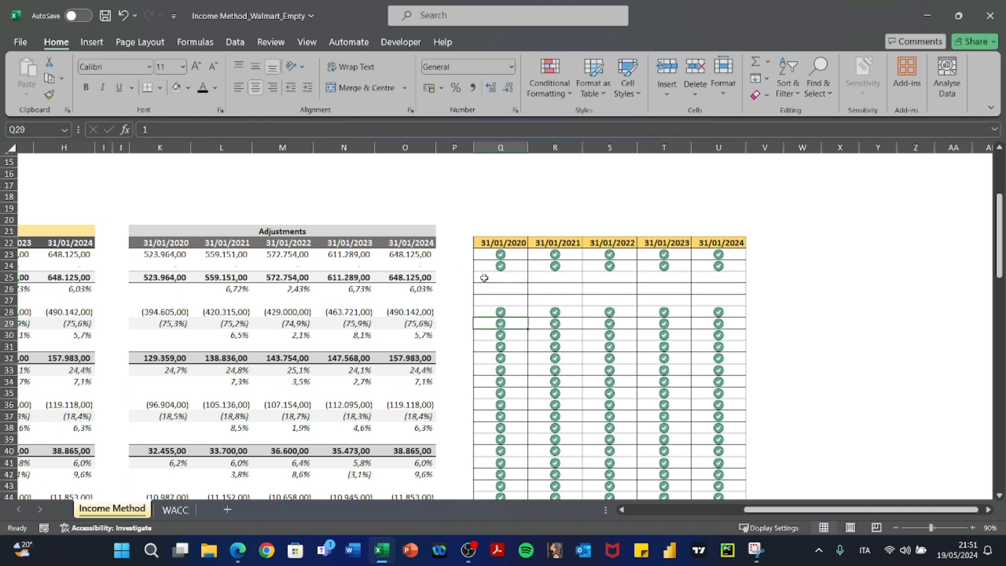
key("shift+Down")
key("shift+Down")
key("shift+Down")
key("shift+Down")
key("shift+Down")
key("shift+Down")
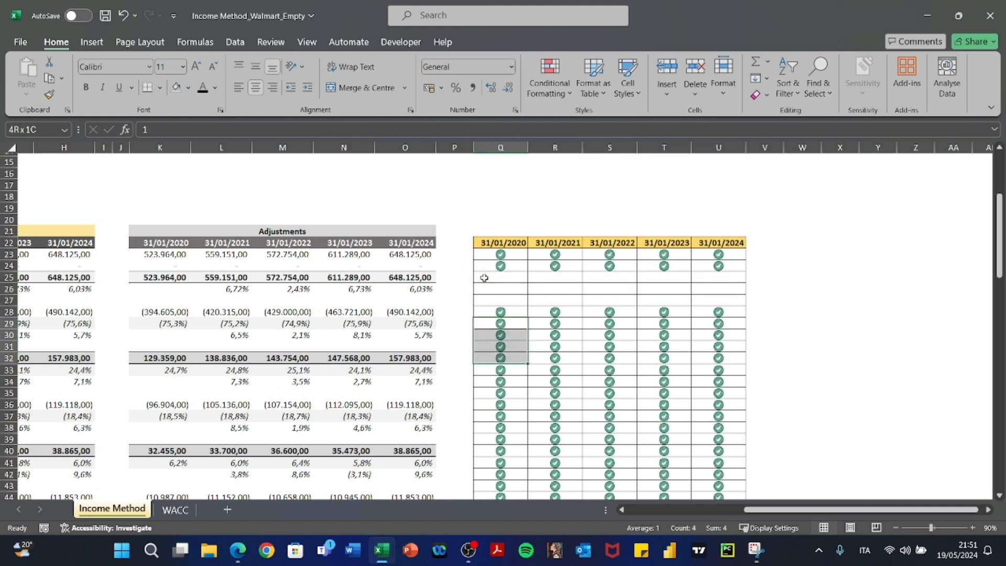
key("shift+Right")
key("shift+Right")
key("shift+Right")
key("shift+Right")
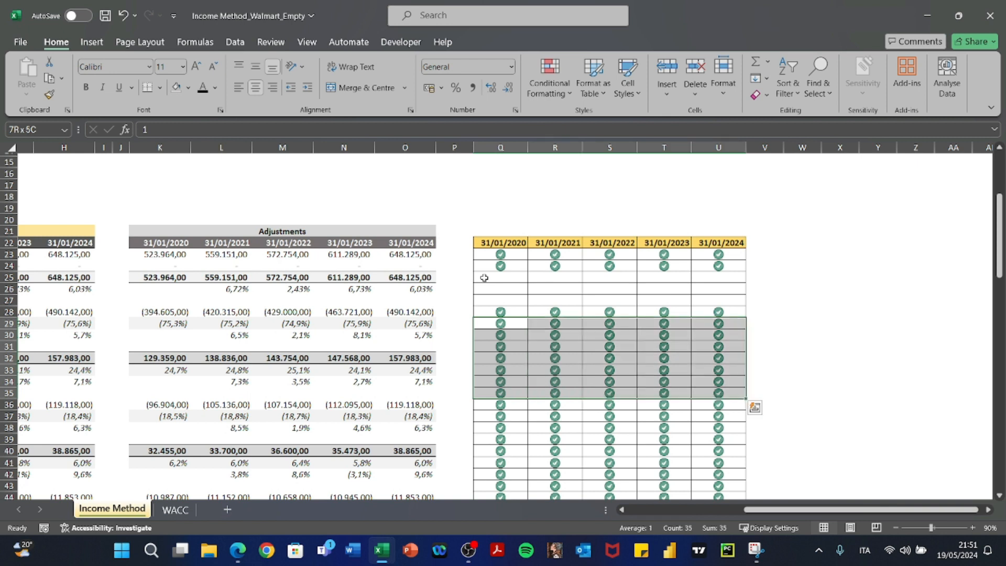
key("Delete")
Clear the check marks in Q37:U43, from the SG&A percentage row through the blank row below the EBITDA block
key("Down")
key("Down")
key("Down")
key("Down")
key("Down")
key("Down")
key("Down")
key("Down")
key("Down")
key("Down")
key("Up")
key("Up")
key("shift+Down")
key("shift+Down")
key("shift+Down")
key("shift+Down")
key("shift+Down")
key("shift+Down")
key("shift+Right")
key("shift+Right")
key("shift+Right")
key("shift+Right")
key("Delete")
Clear the check marks in Q45:U51, from the D&A percentage row through the blank row below the EBIT block
scroll(485, 277, "down", 3)
scroll(485, 278, "down", 2)
key("Down")
key("Down")
key("Down")
key("Down")
key("Down")
key("Down")
key("Down")
key("Down")
key("Down")
key("Down")
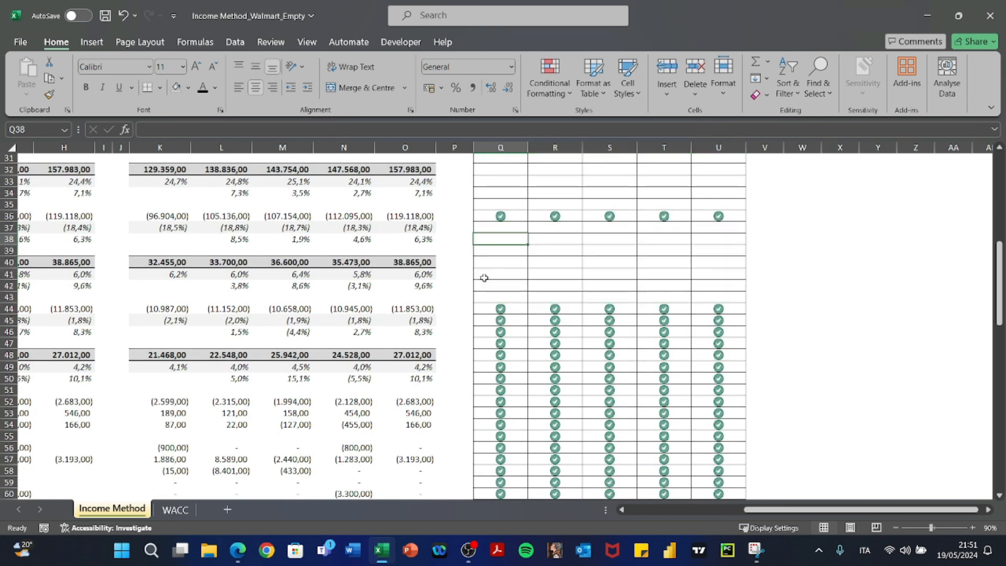
key("Up")
key("Up")
key("shift+Down")
key("shift+Down")
key("shift+Down")
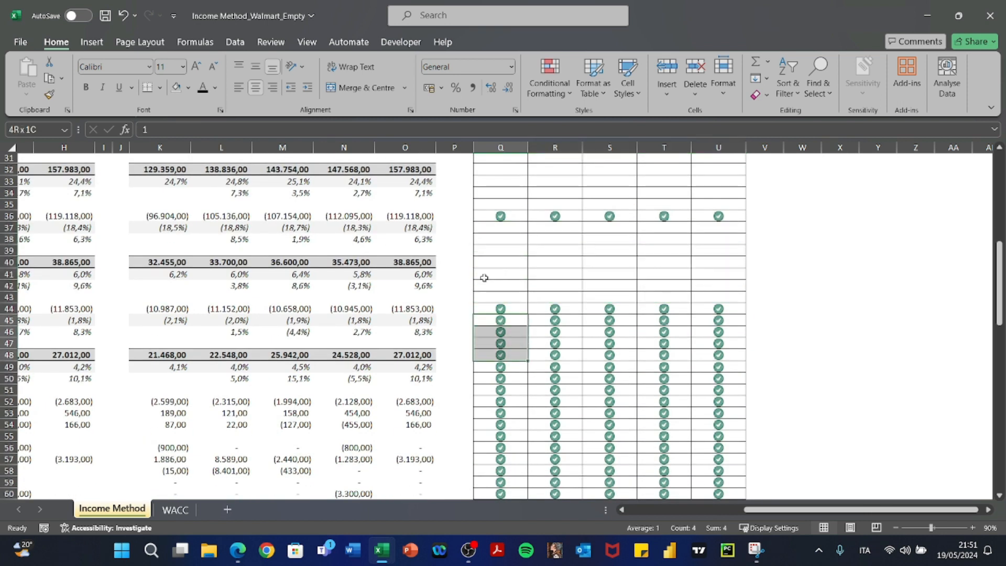
key("shift+Down")
key("shift+Down")
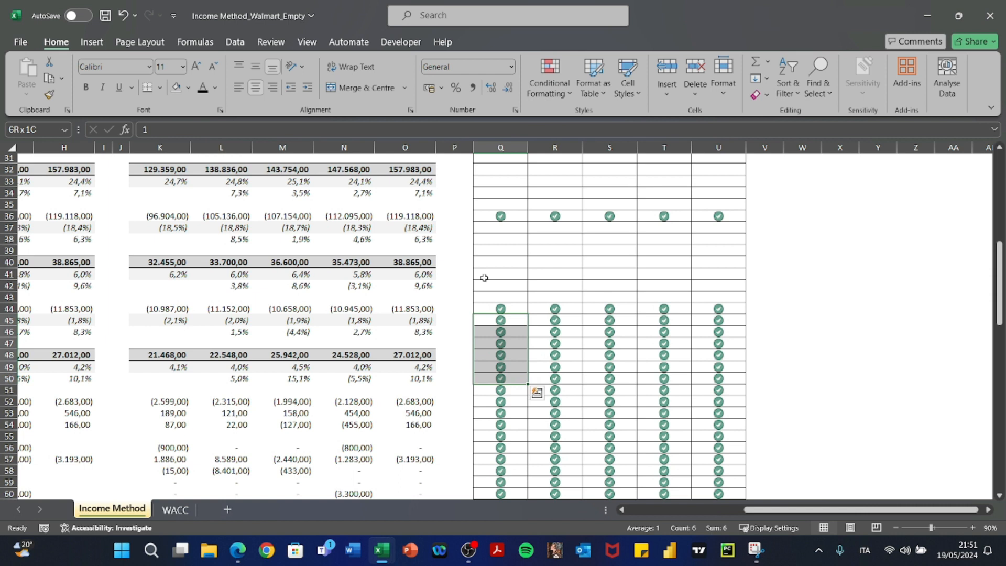
key("shift+Down")
key("shift+Right")
key("shift+Right")
key("shift+Right")
key("shift+Right")
key("Delete")
Clear the check marks in Q62:U66, covering the EBT block and the blank rows around it, for all five years
scroll(485, 279, "down", 4)
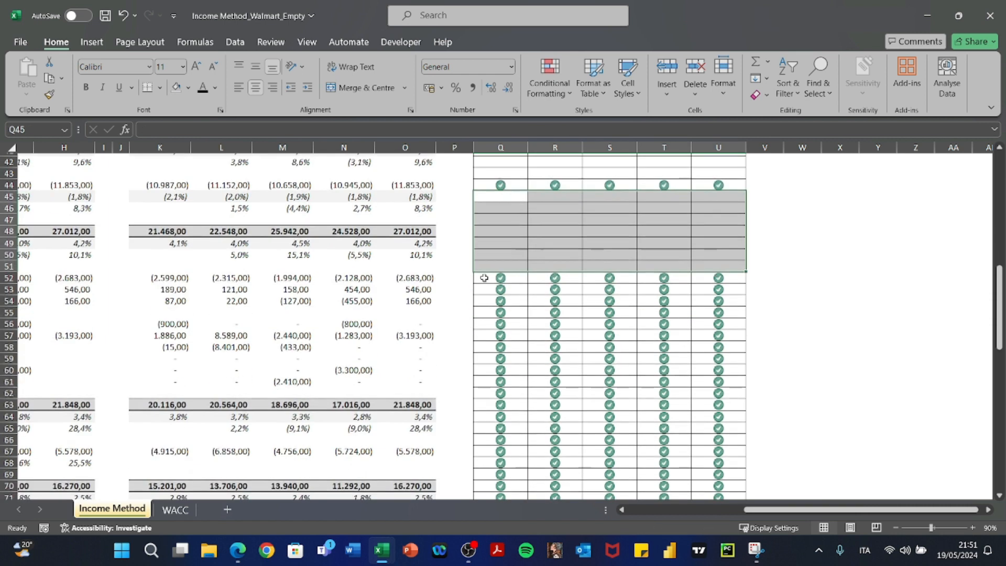
left_click(490, 390)
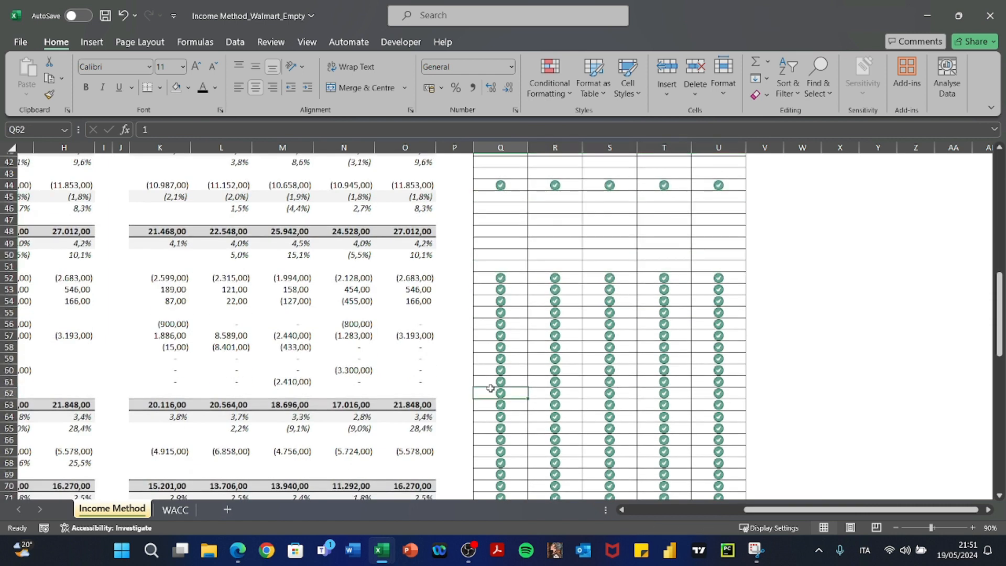
key("shift+Right")
key("shift+Right")
key("shift+Right")
key("shift+Right")
key("shift+Down")
key("shift+Down")
key("shift+Down")
key("shift+Down")
key("Delete")
scroll(491, 390, "down", 4)
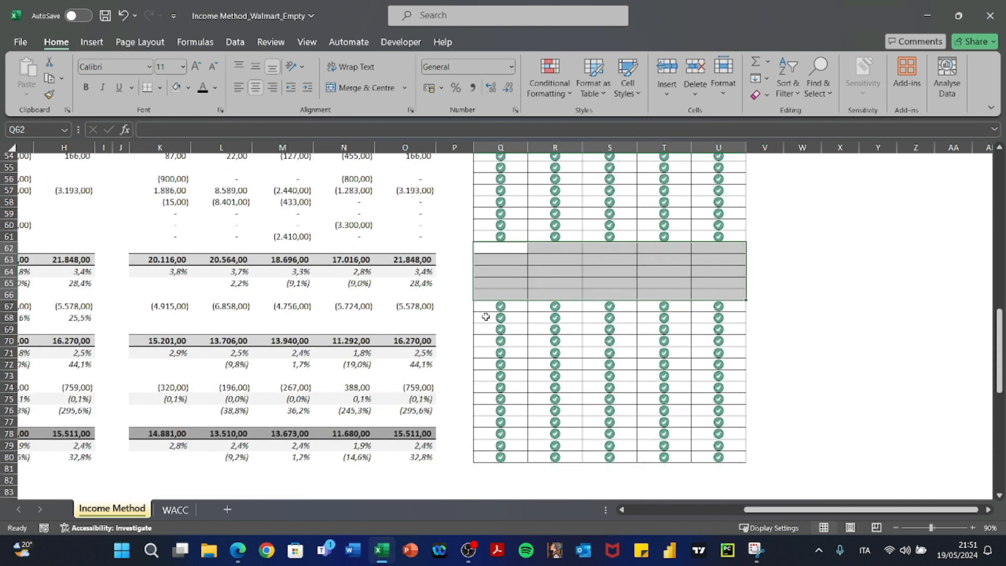
Clear the check marks in Q68:U73, the block between the row 67 and row 74 line items, for all five years
left_click(486, 316)
key("shift+Down")
key("shift+Down")
key("shift+Down")
key("shift+Down")
key("shift+Down")
key("shift+Right")
key("shift+Right")
key("shift+Right")
key("shift+Right")
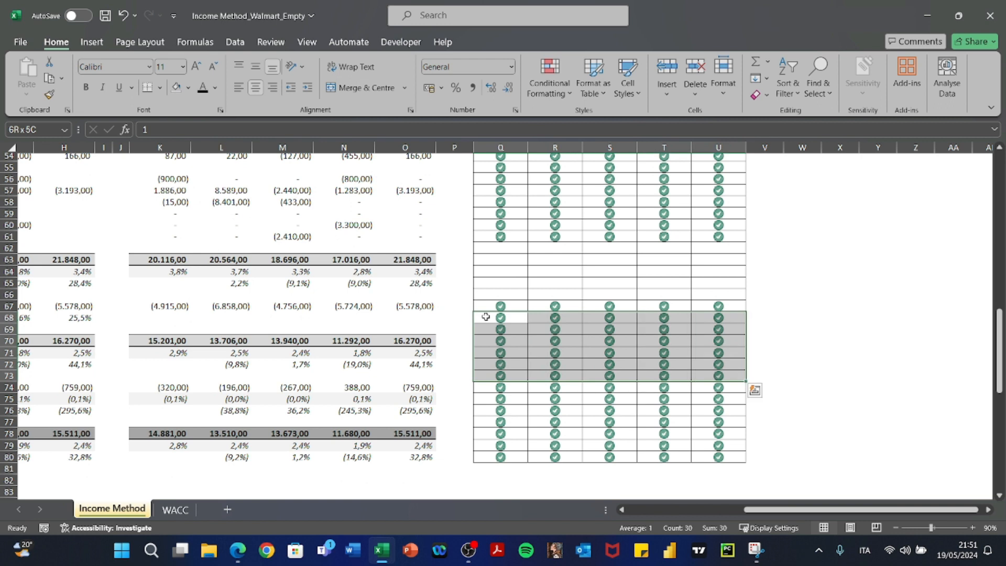
key("Delete")
Clear the check marks in Q75:U80, from the percentage row below line item 74 to the end of the switch table
key("Down")
key("Down")
key("Down")
key("Down")
key("Down")
key("Down")
key("Down")
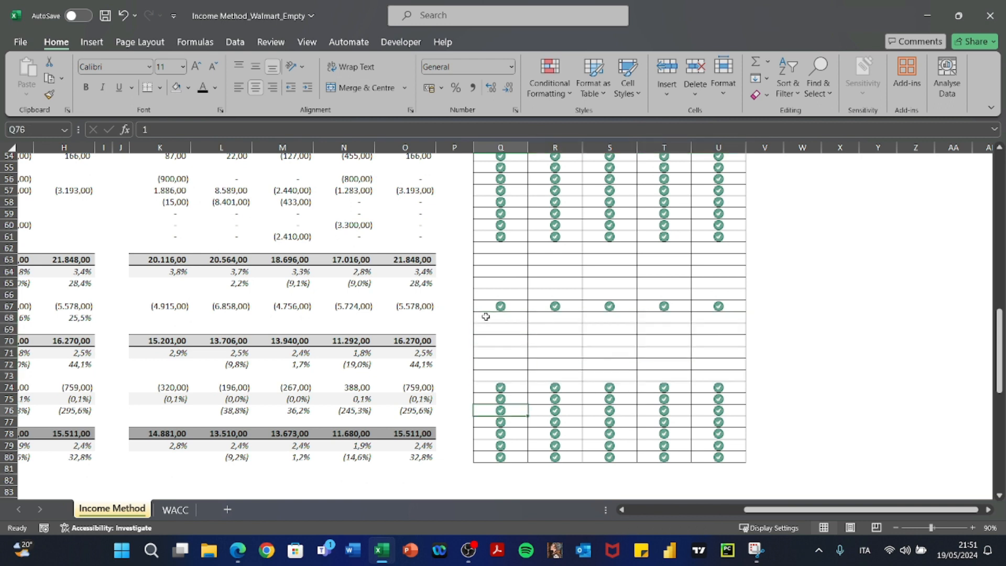
key("shift+Down")
key("shift+Down")
key("shift+Down")
key("shift+Down")
key("shift+Down")
key("shift+Right")
key("shift+Right")
key("shift+Right")
key("shift+Right")
key("Delete")
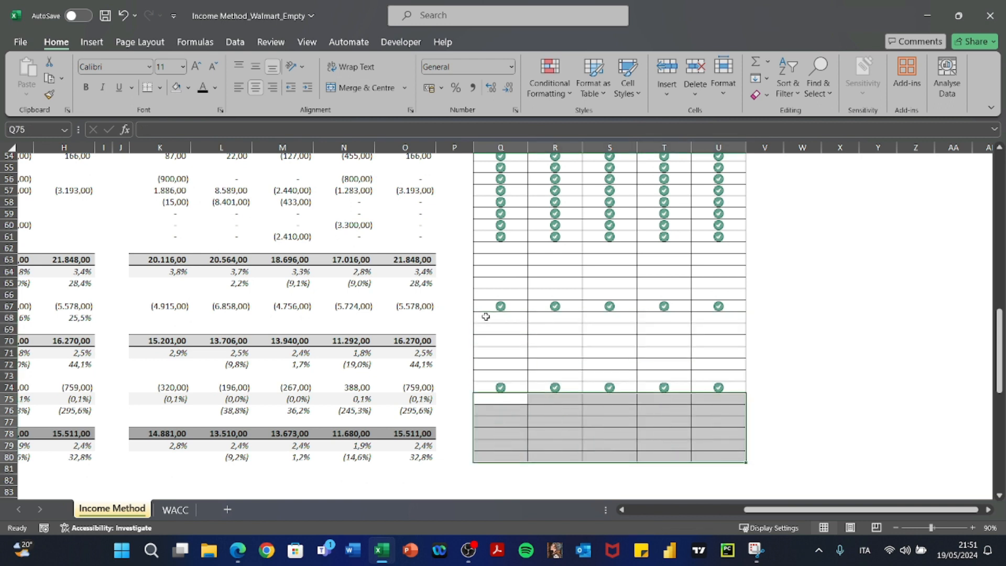
Try switching off the 31/01/2020 Revenues adjustment by setting its switch in Q23 to 0
scroll(486, 316, "up", 12)
scroll(485, 316, "left", 3)
scroll(486, 316, "right", 3)
scroll(485, 316, "up", 3)
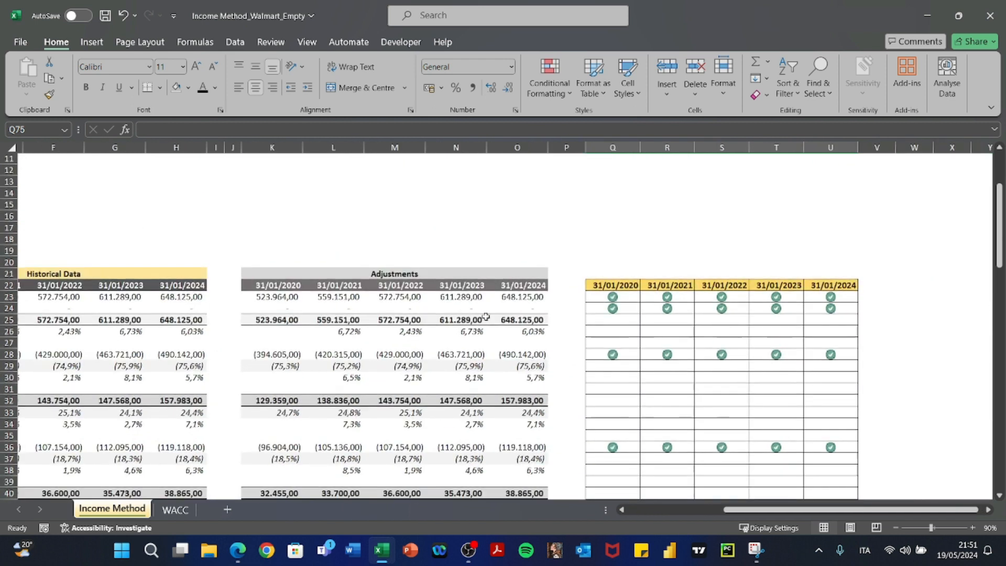
left_click(598, 295)
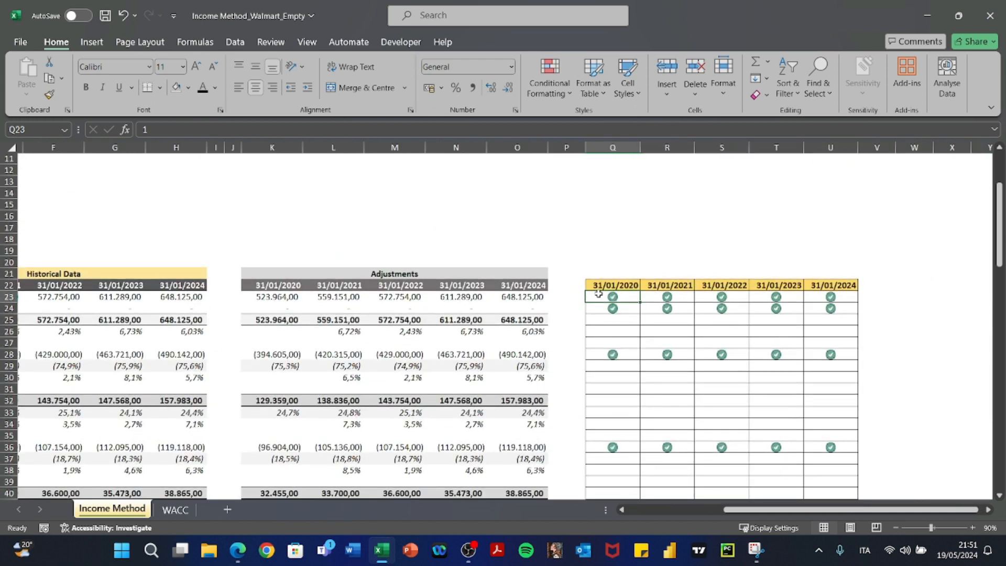
type("0")
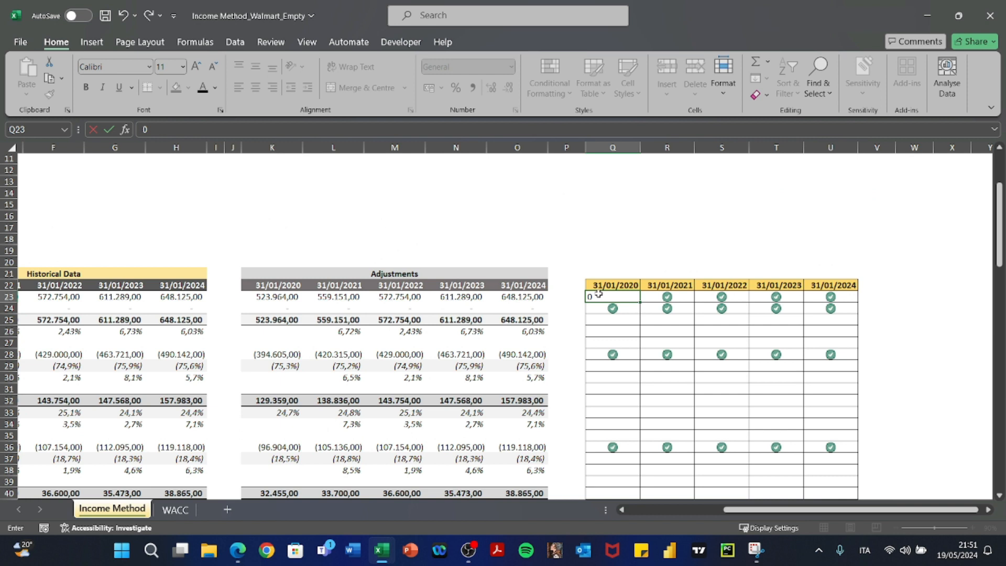
scroll(598, 295, "left", 5)
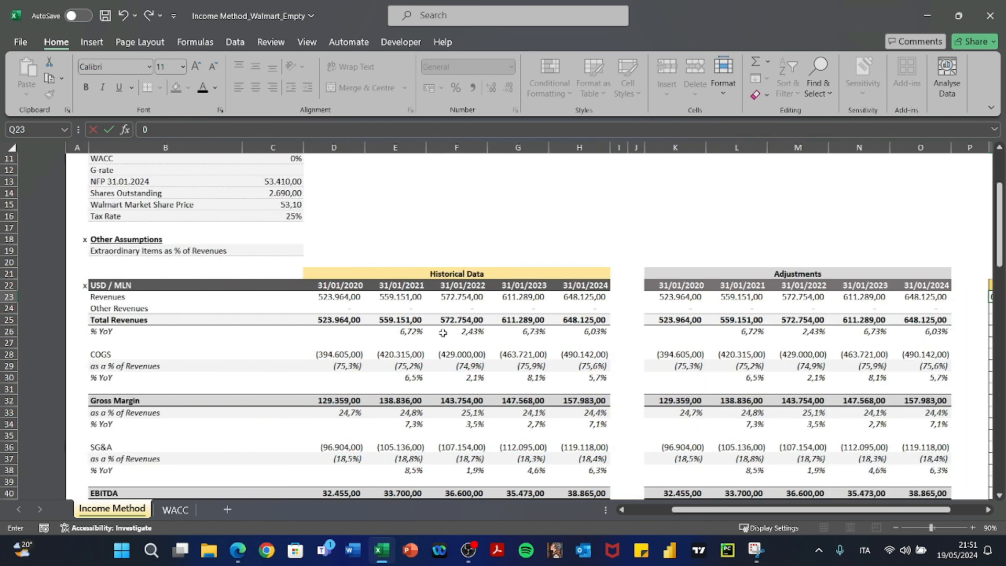
scroll(164, 311, "right", 6)
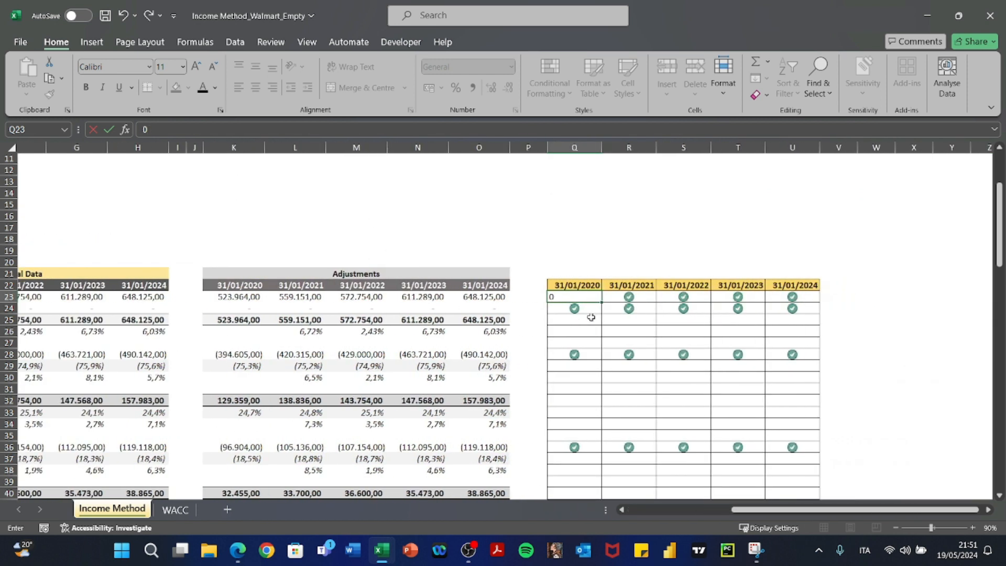
key("Return")
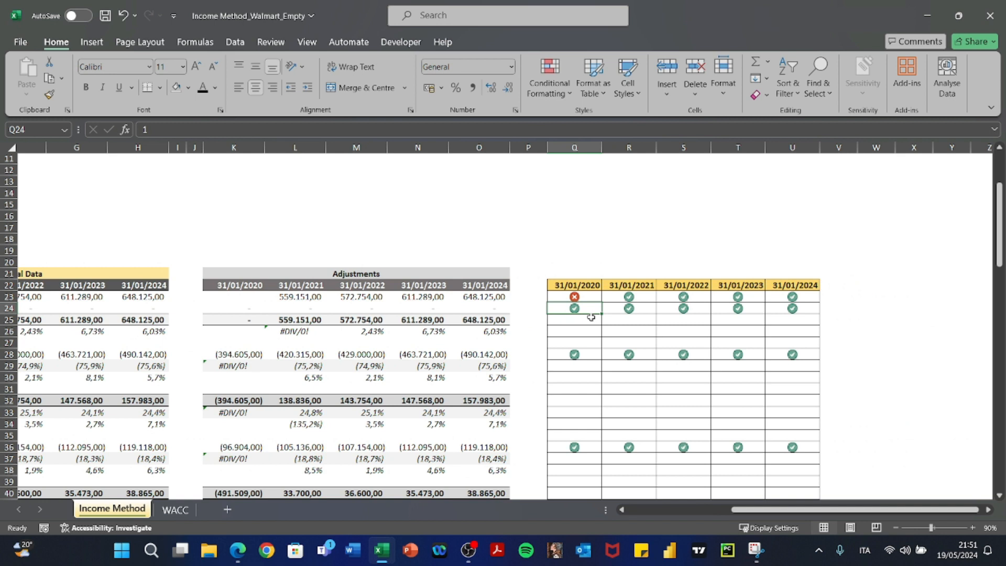
Undo the change to the 31/01/2020 Revenues switch
key("ctrl+z")
key("ctrl+z")
key("ctrl+z")
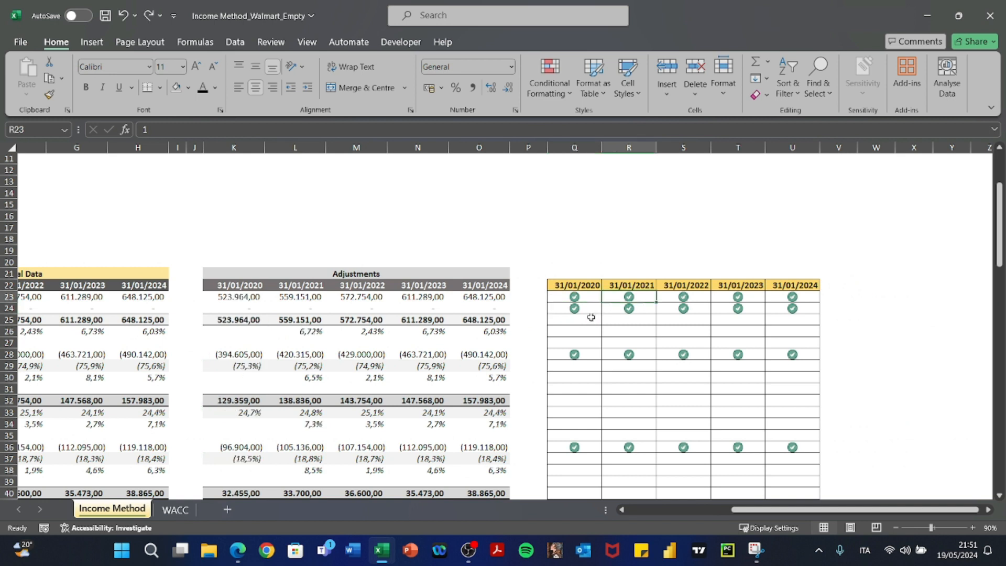
Examine the Adjustments section's percentage-of-revenues rows for COGS, Gross Margin, SG&A and D&A, along with its EBIT row
left_click_drag(637, 297, 875, 294)
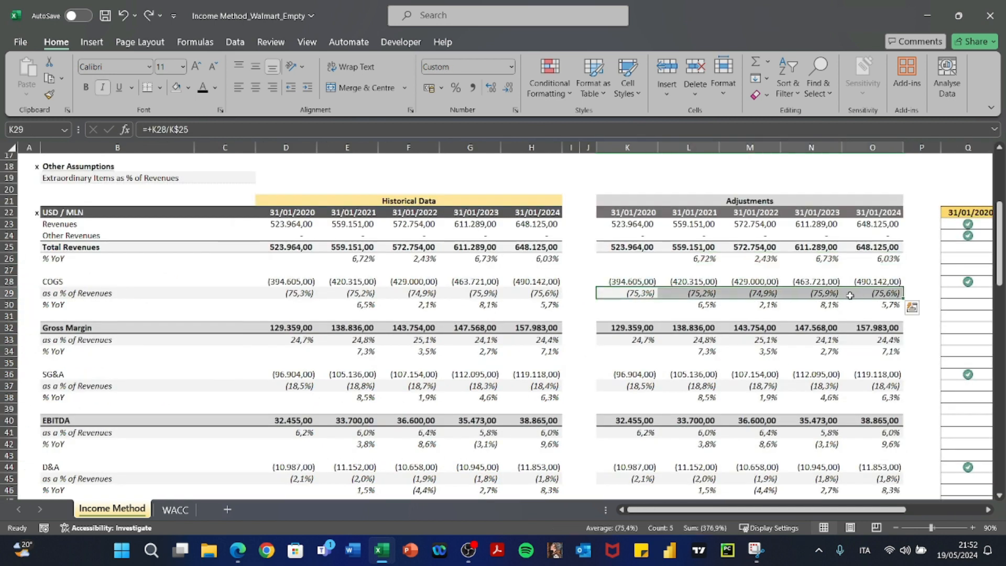
left_click_drag(620, 345, 852, 336)
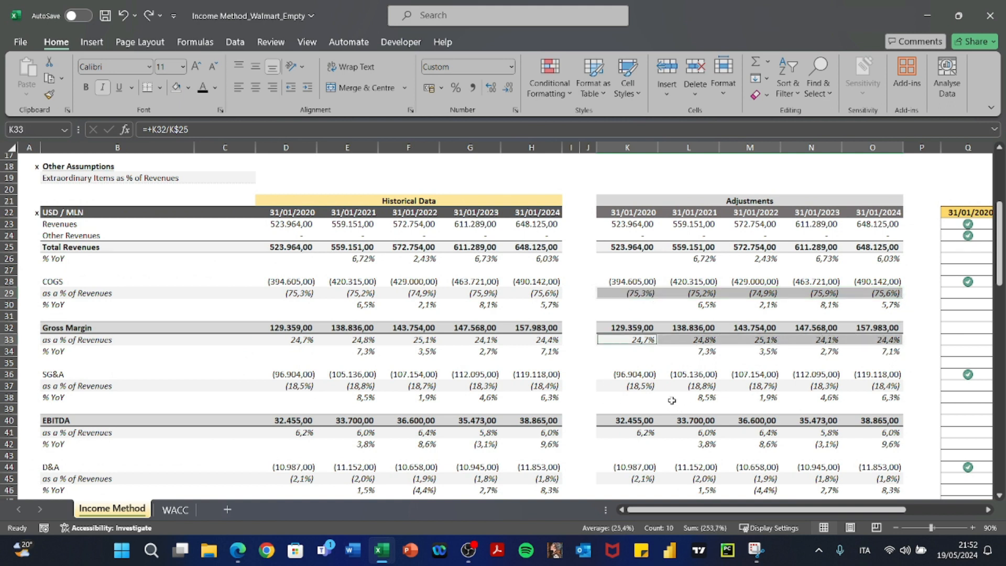
left_click_drag(648, 386, 876, 388)
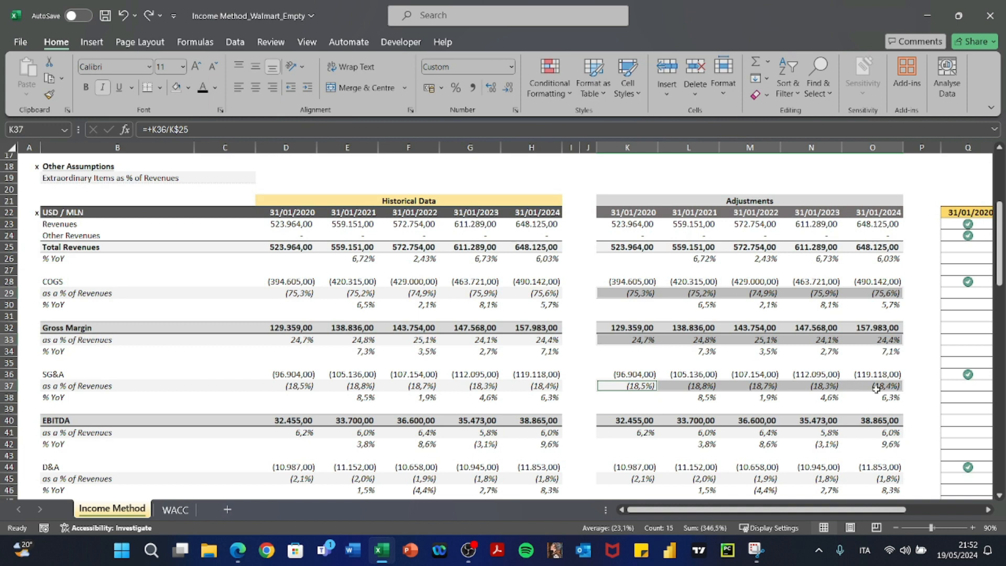
scroll(876, 389, "down", 2)
left_click_drag(635, 416, 871, 409)
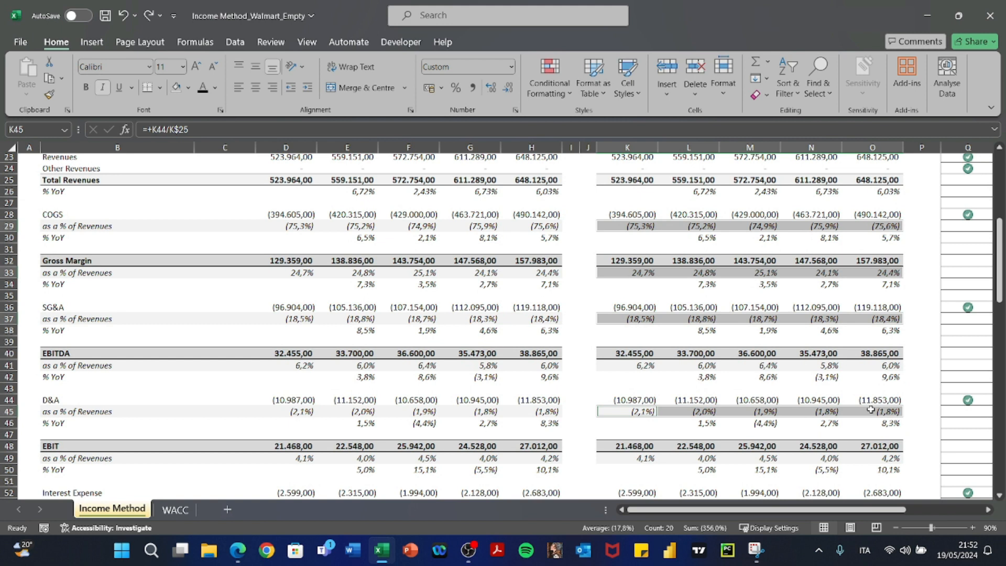
scroll(871, 409, "right", 2)
scroll(871, 409, "up", 2)
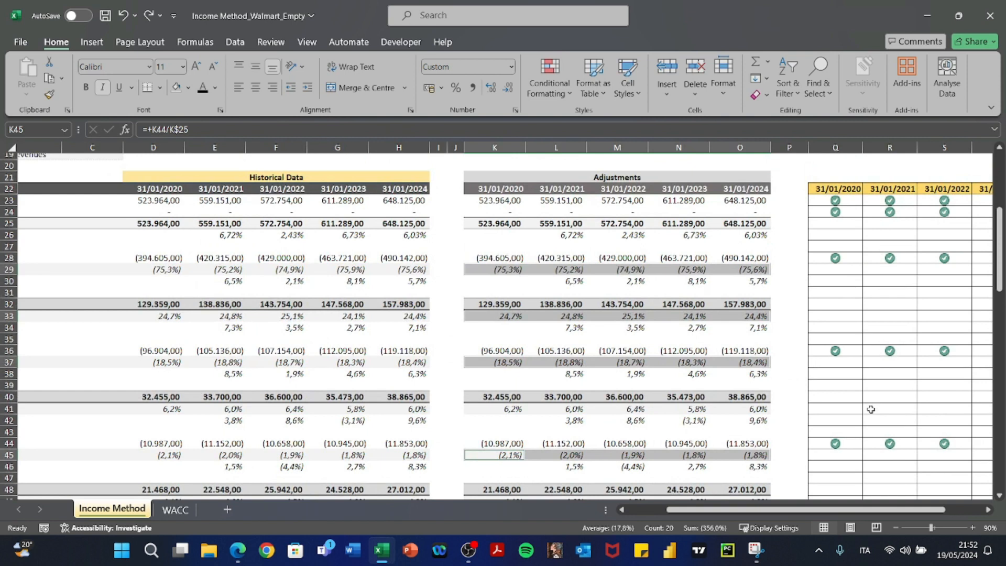
left_click_drag(496, 148, 727, 149)
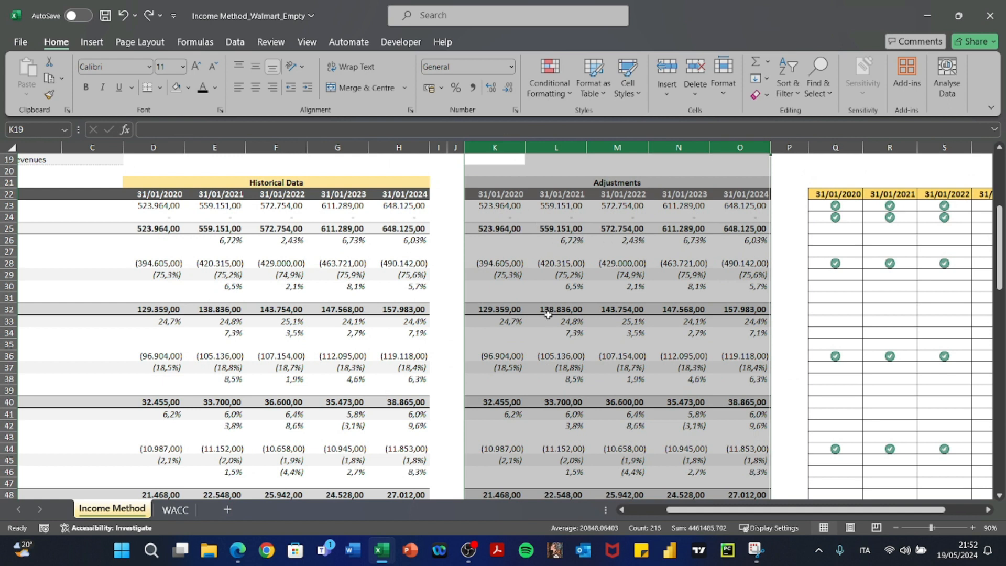
scroll(524, 366, "down", 2)
left_click(523, 421)
left_click_drag(525, 421, 751, 419)
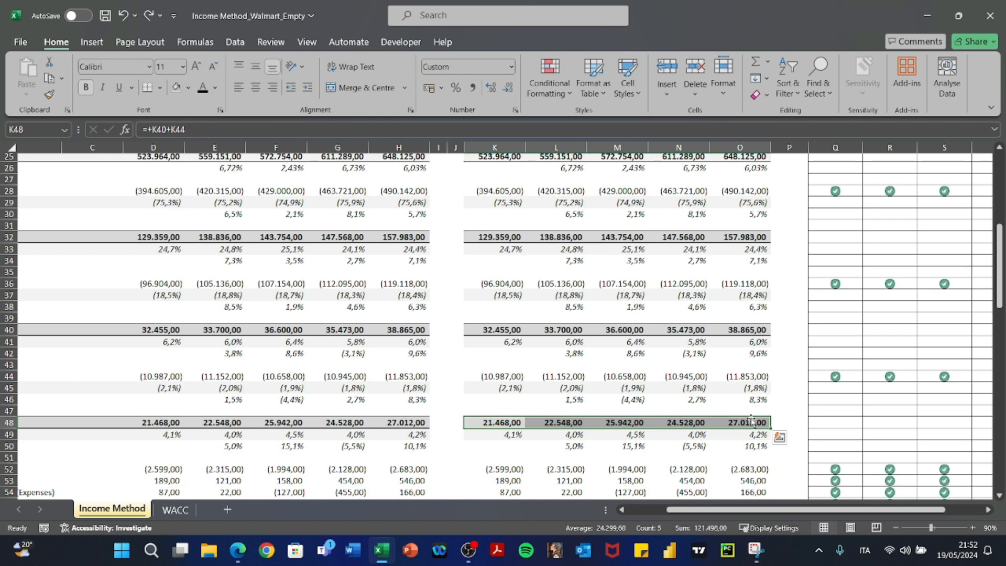
scroll(751, 420, "up", 2)
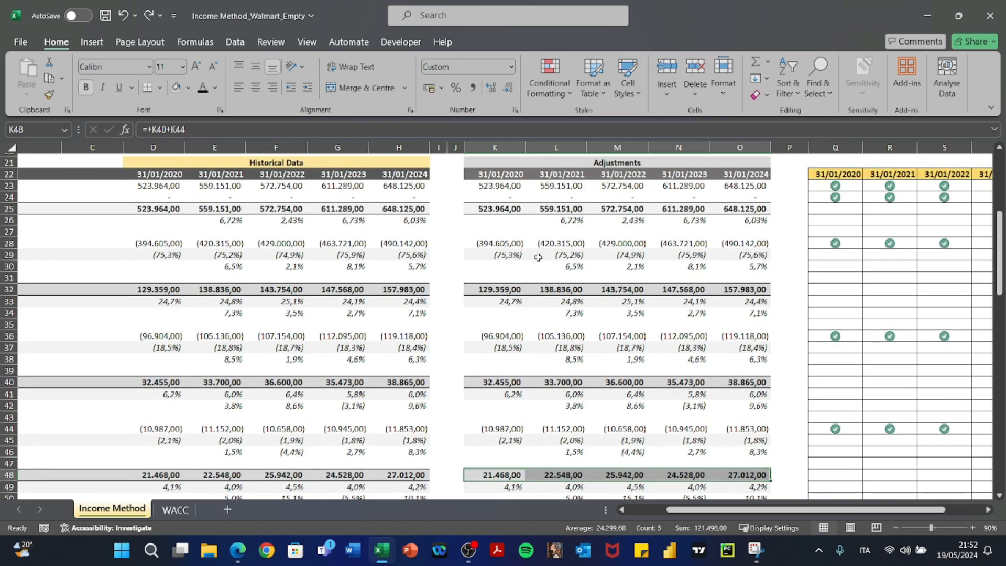
Review the Revenues, COGS and SG&A rows in Historical Data across all five years
scroll(489, 243, "left", 3)
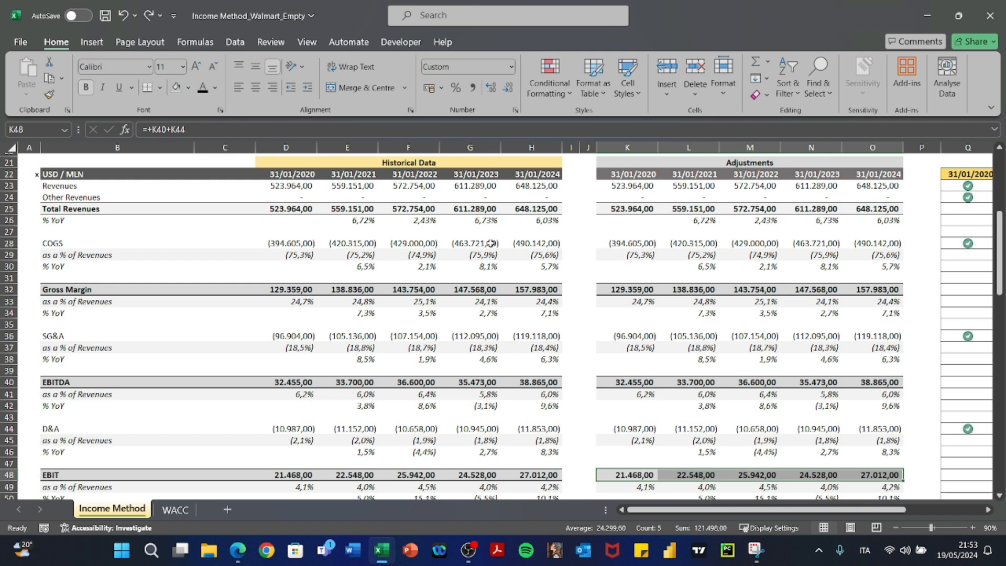
scroll(187, 231, "up", 1)
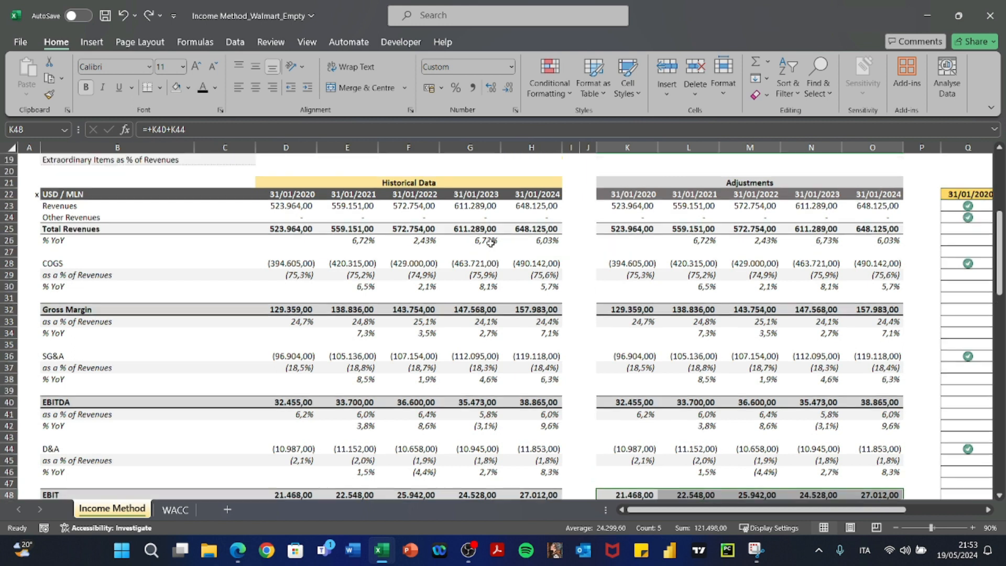
left_click_drag(73, 210, 551, 219)
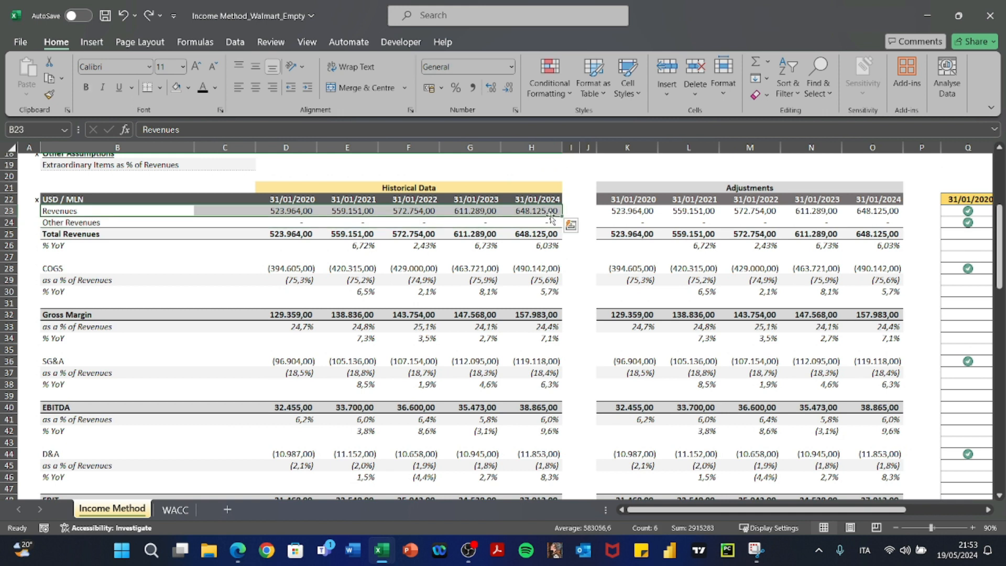
left_click(111, 268)
left_click_drag(522, 266, 101, 267)
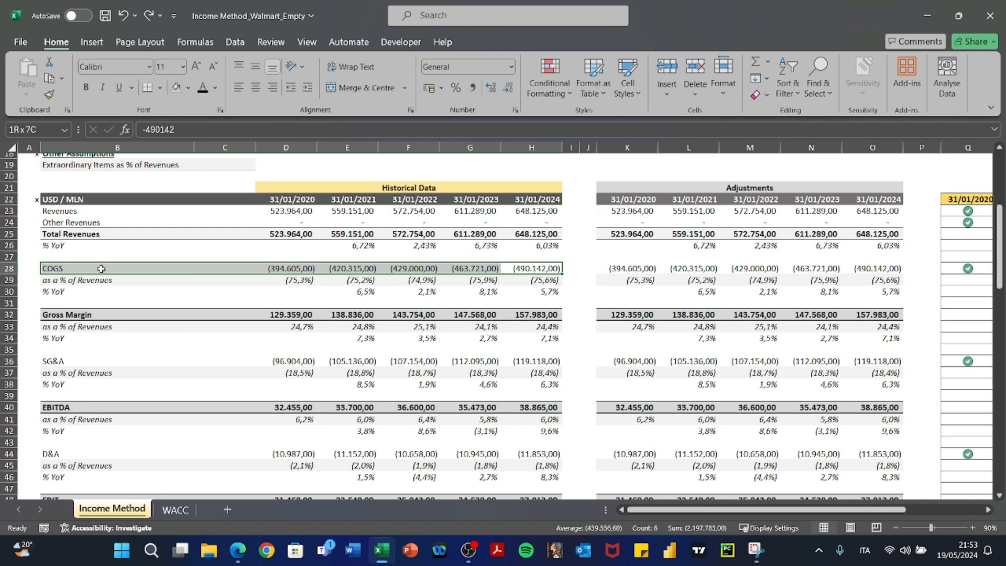
left_click(10, 269)
left_click_drag(79, 267, 511, 271)
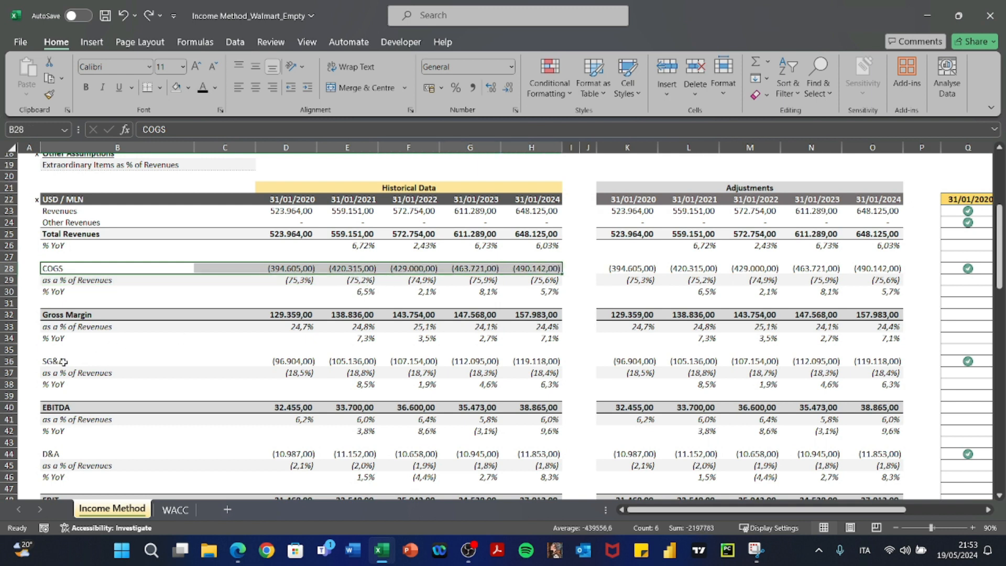
left_click_drag(56, 361, 525, 365)
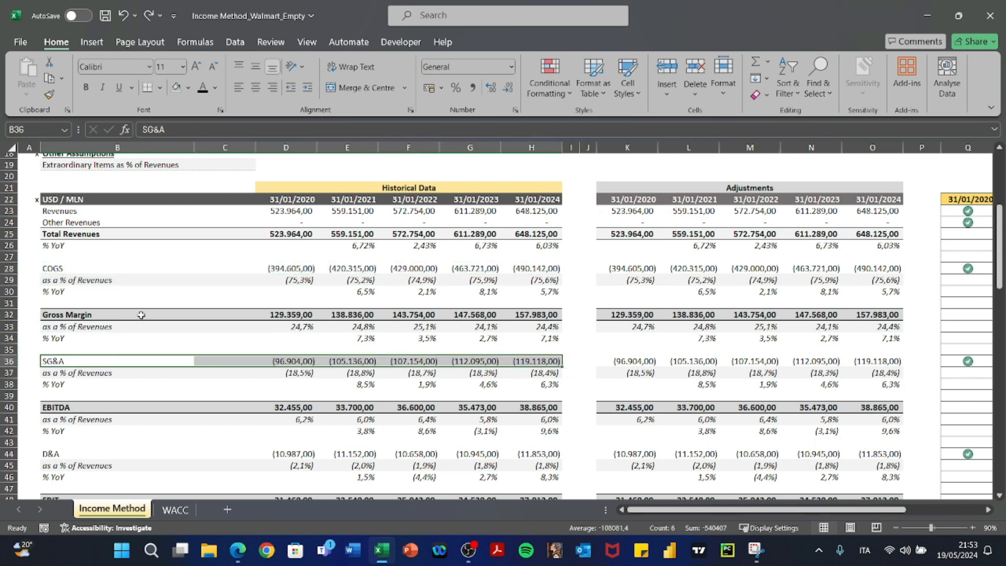
scroll(182, 375, "down", 1)
left_click_drag(70, 173, 532, 173)
scroll(161, 190, "up", 2)
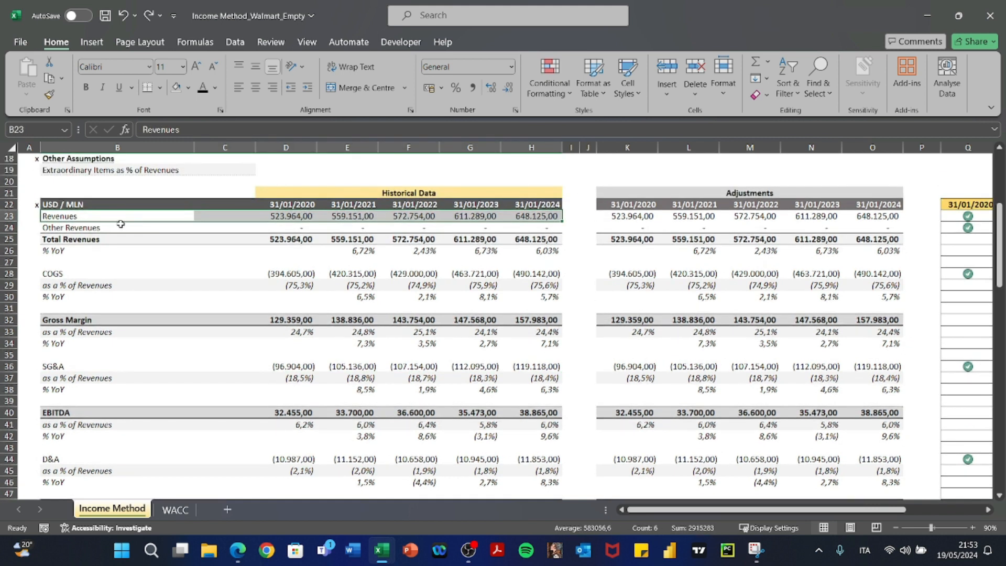
scroll(121, 224, "right", 2)
scroll(121, 224, "down", 2)
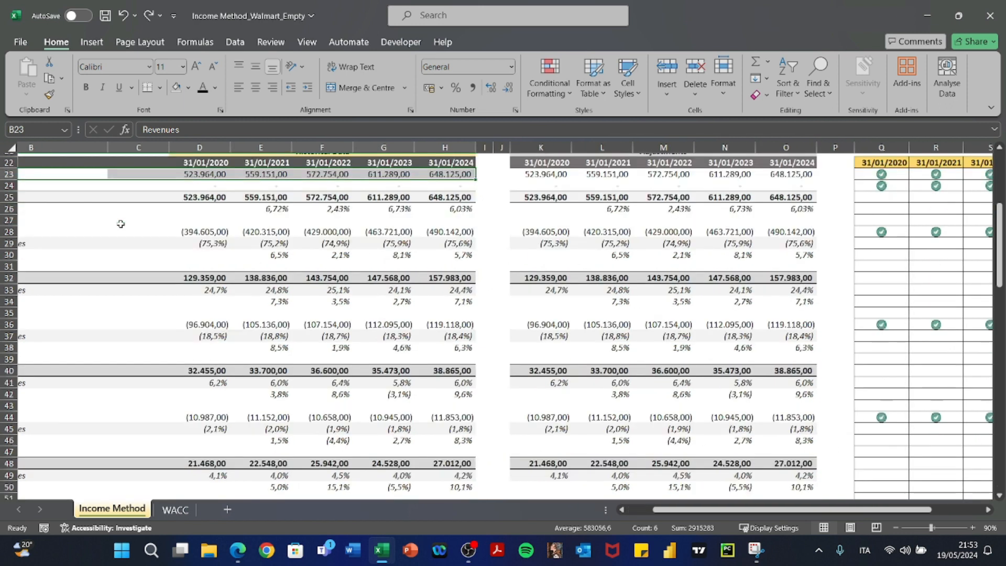
scroll(121, 224, "left", 2)
scroll(120, 224, "up", 4)
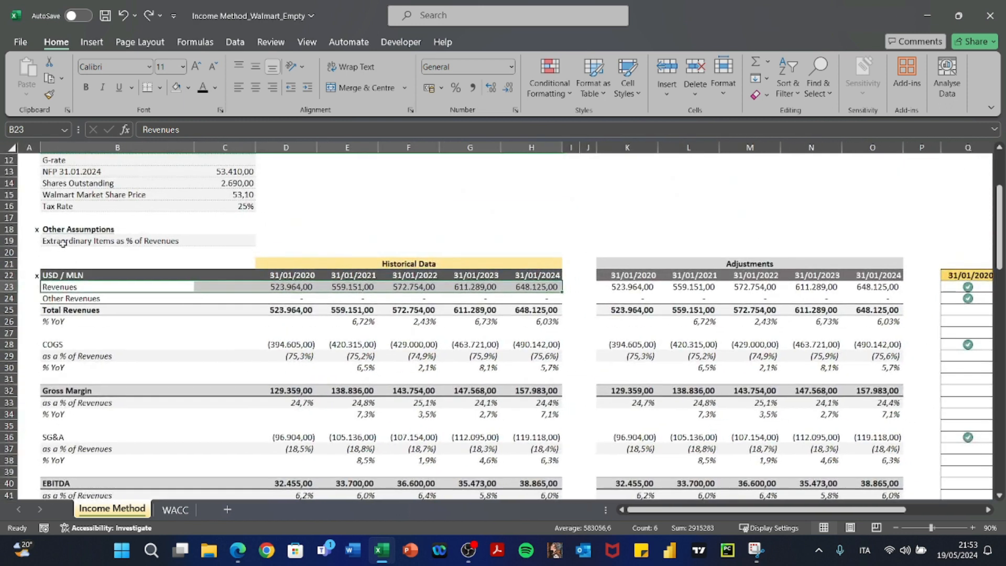
Set the Extraordinary Items as % of Revenues assumption in C19 to 1%
left_click(63, 241)
left_click_drag(63, 242, 234, 238)
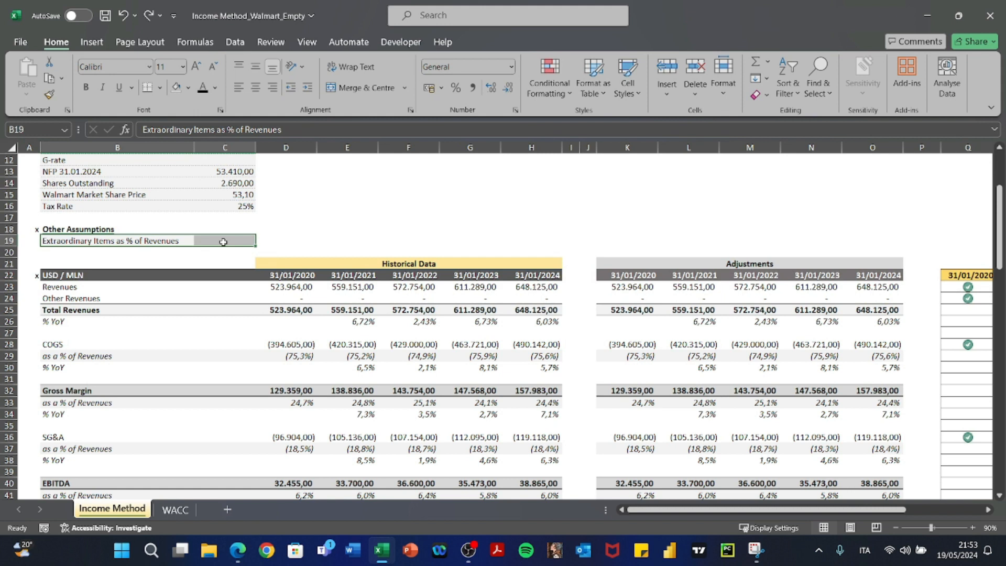
scroll(613, 296, "down", 4)
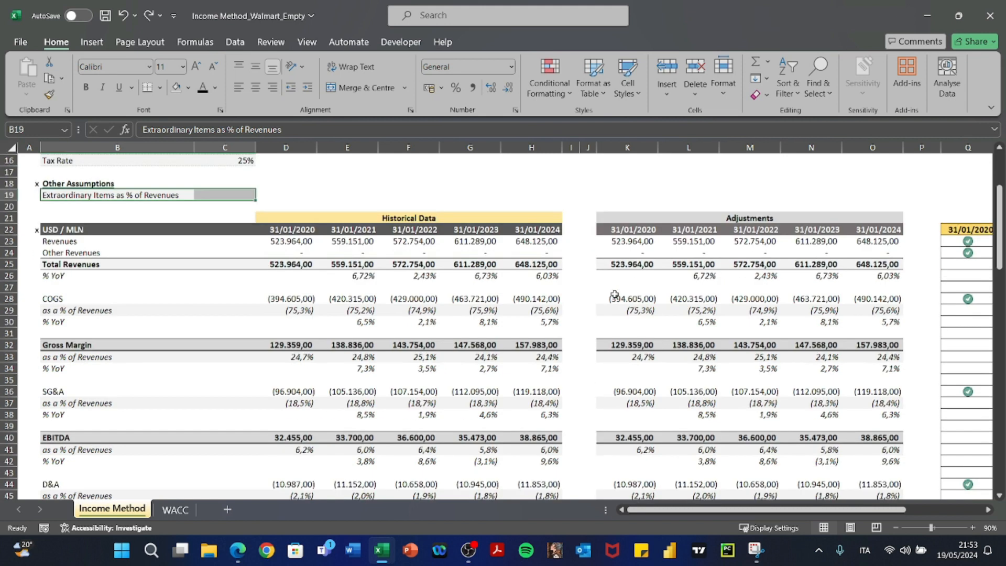
scroll(607, 307, "up", 4)
left_click_drag(609, 308, 875, 311)
left_click(232, 255)
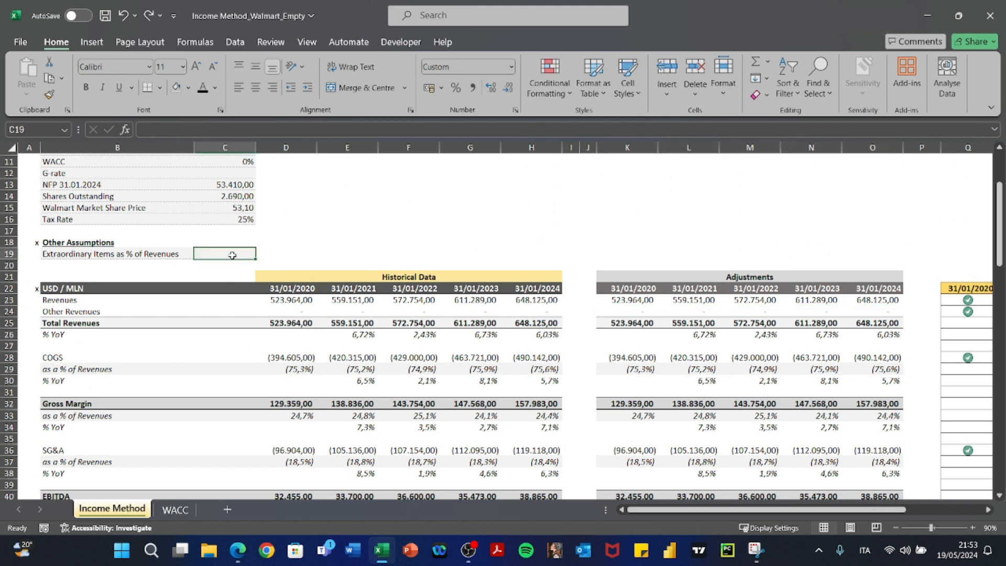
type("1%")
key("Return")
Check the switch formulas in the 31/01/2020 Revenues and Other Revenues cells of the Adjustments section
key("Right")
key("Right")
key("Right")
key("Right")
key("Right")
key("Right")
key("Right")
key("Right")
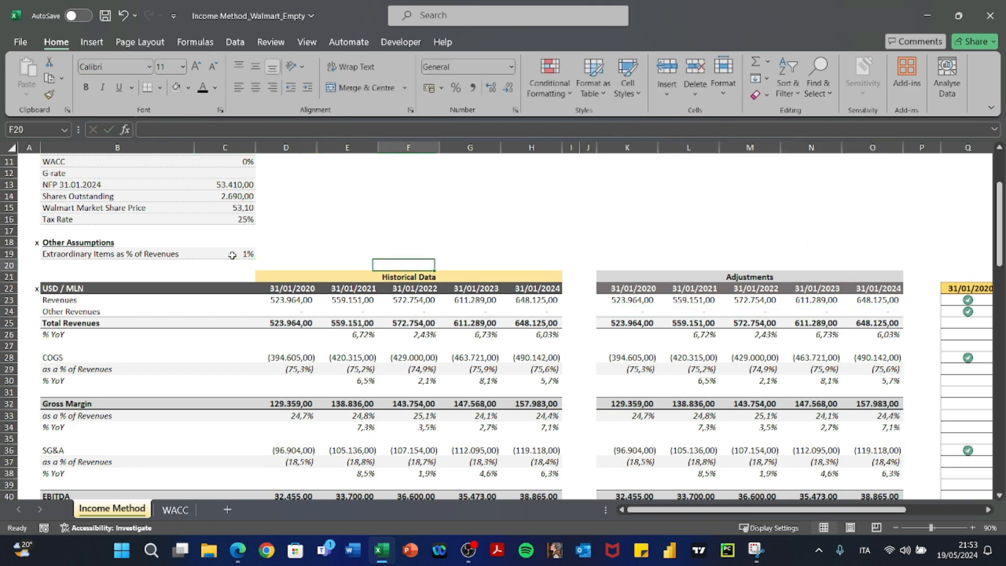
key("Down")
key("Down")
key("Down")
key("Down")
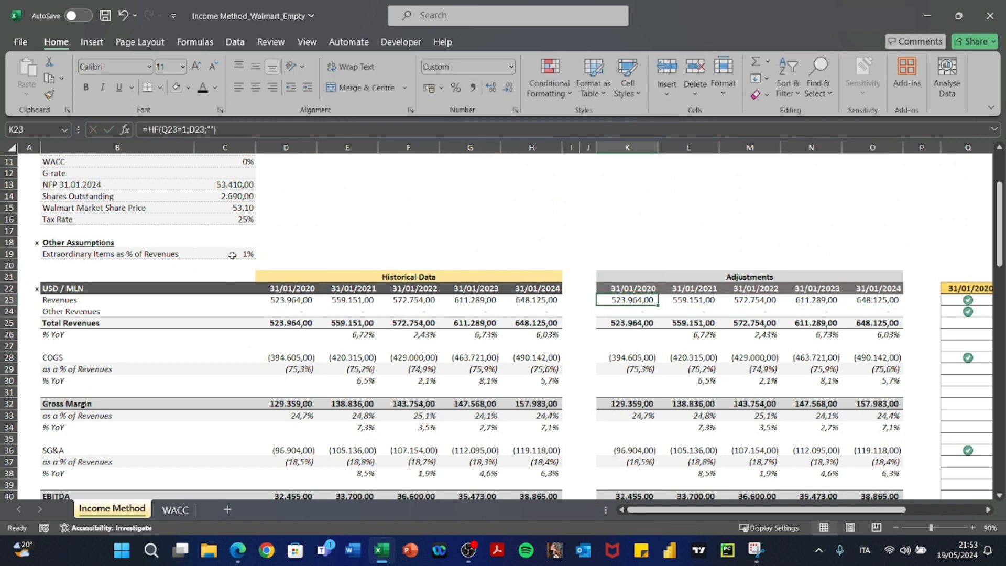
scroll(232, 255, "down", 2)
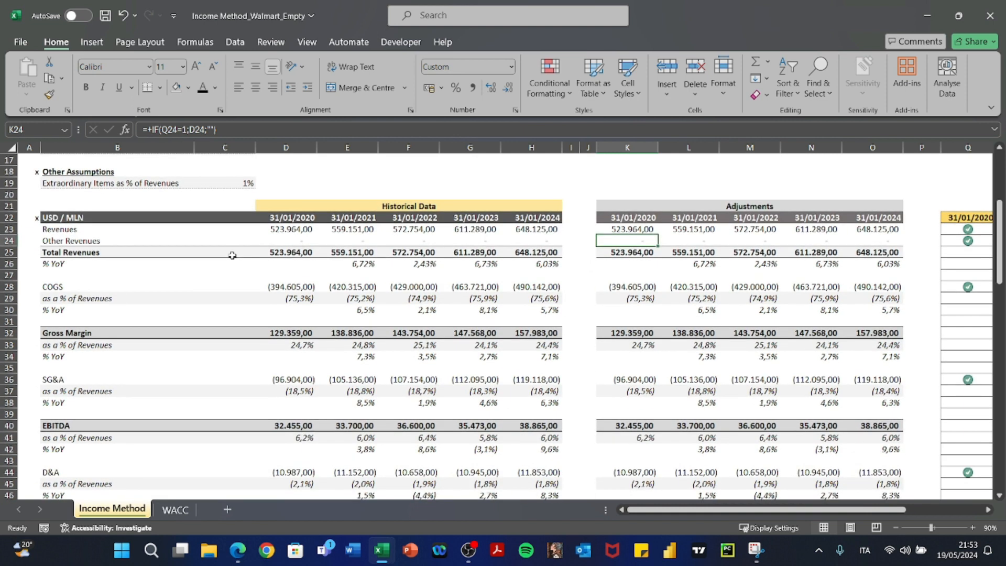
scroll(233, 256, "down", 1)
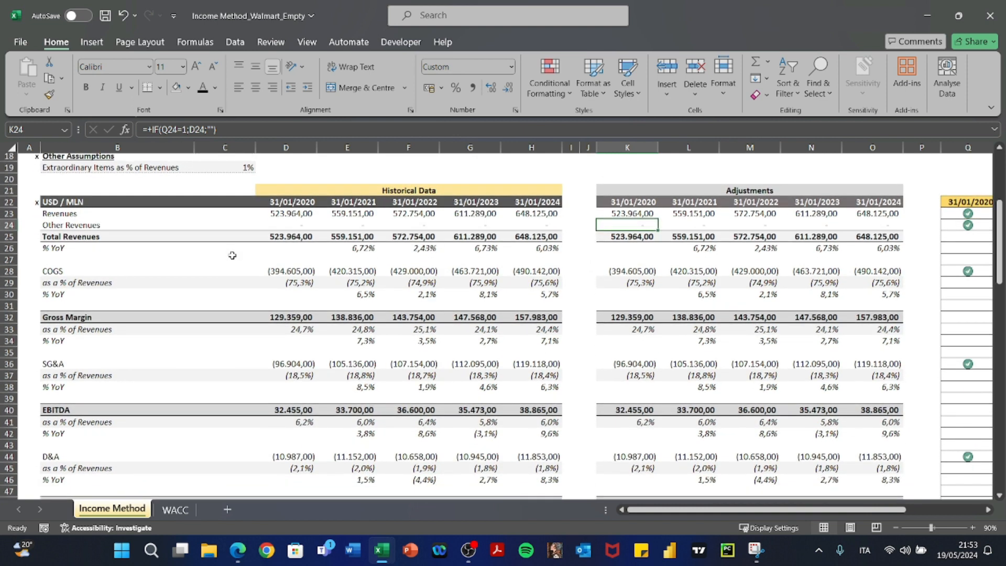
scroll(233, 256, "up", 1)
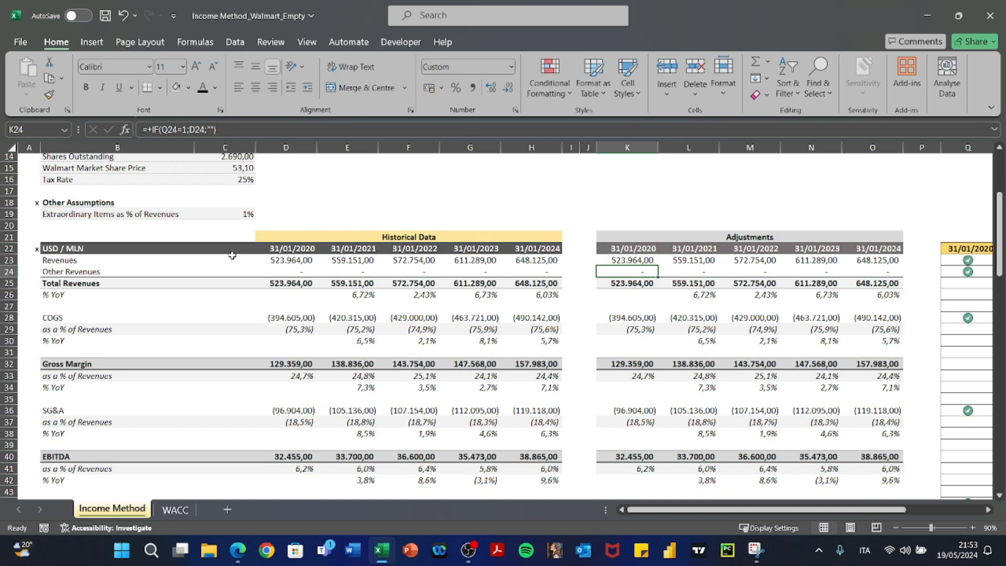
Review the Historical Data block from Revenues down to D&A for all five years
scroll(233, 256, "down", 1)
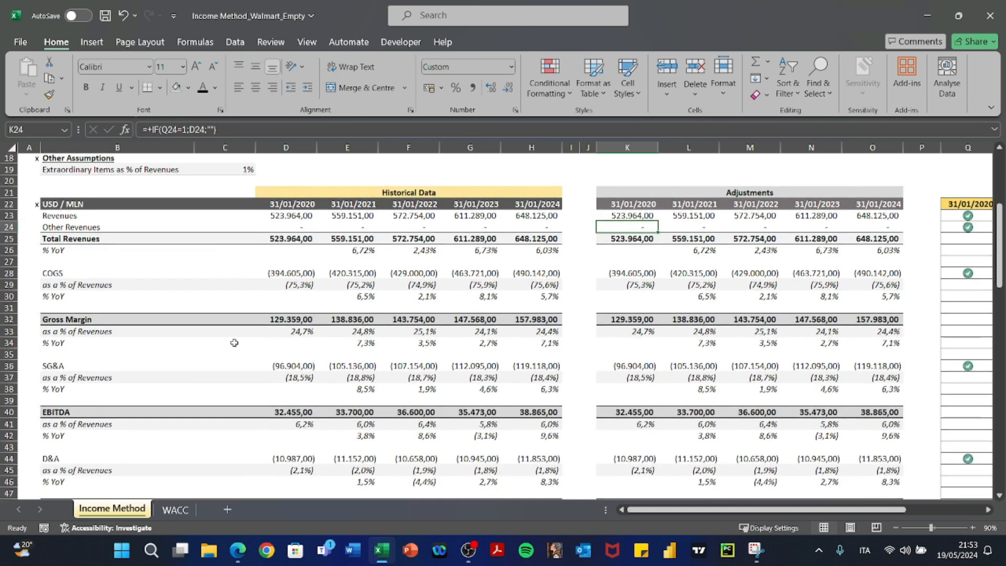
scroll(234, 343, "down", 2)
scroll(235, 343, "down", 2)
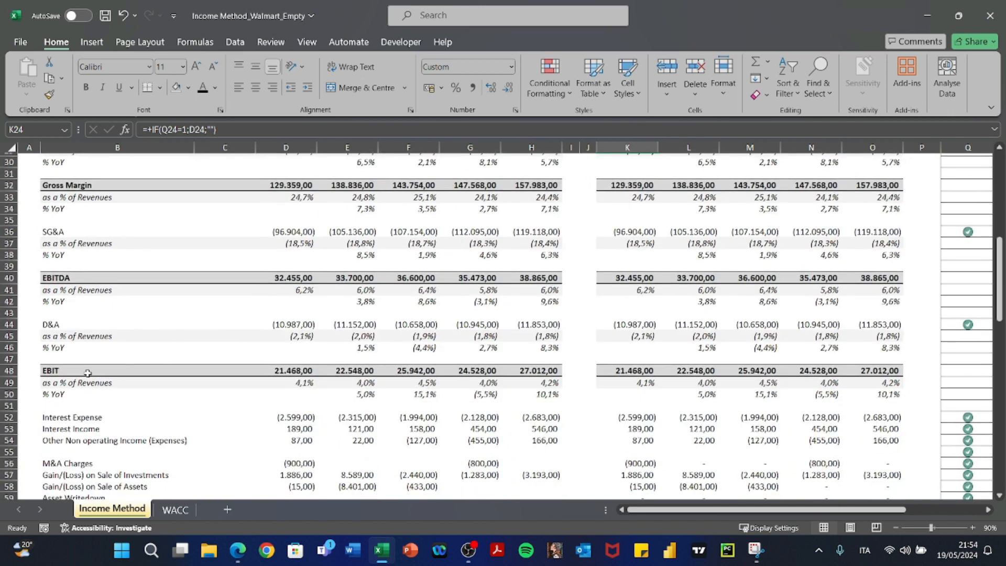
scroll(87, 373, "up", 3)
left_click_drag(84, 189, 559, 460)
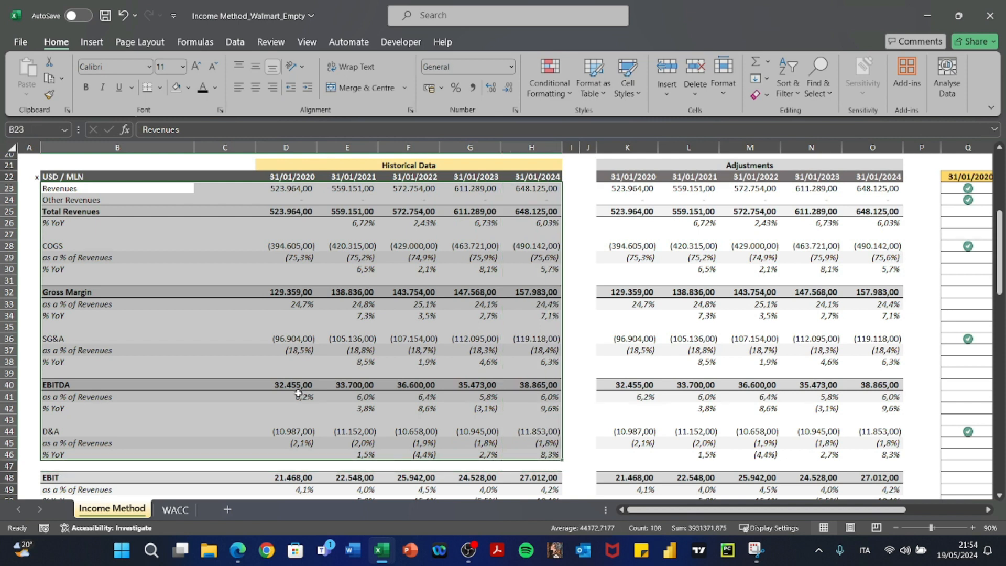
scroll(619, 190, "up", 3)
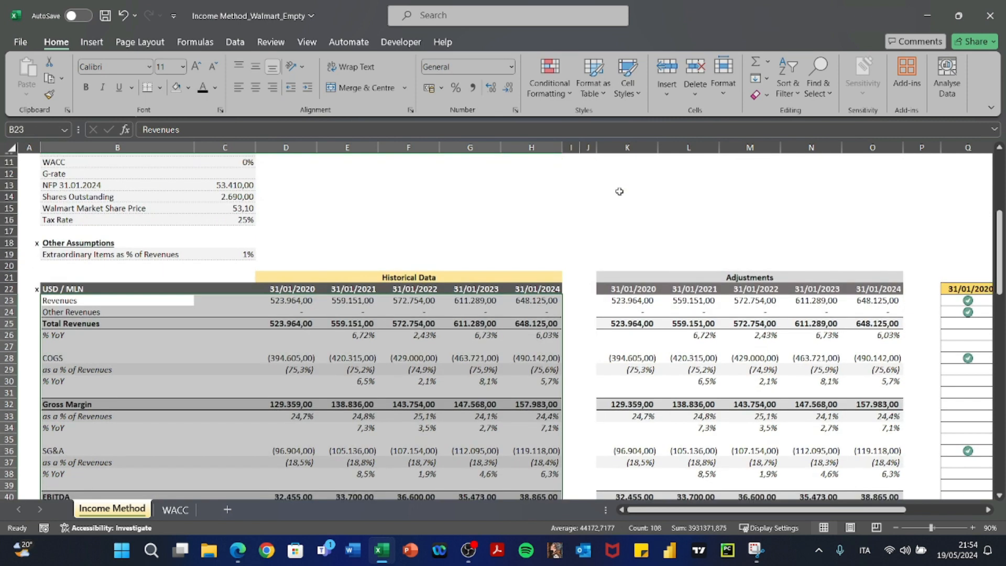
Extend the 31/01/2020 Other Revenues adjustment formula in K24 by adding $C$19*K23 to its IF switch expression
double_click(630, 311)
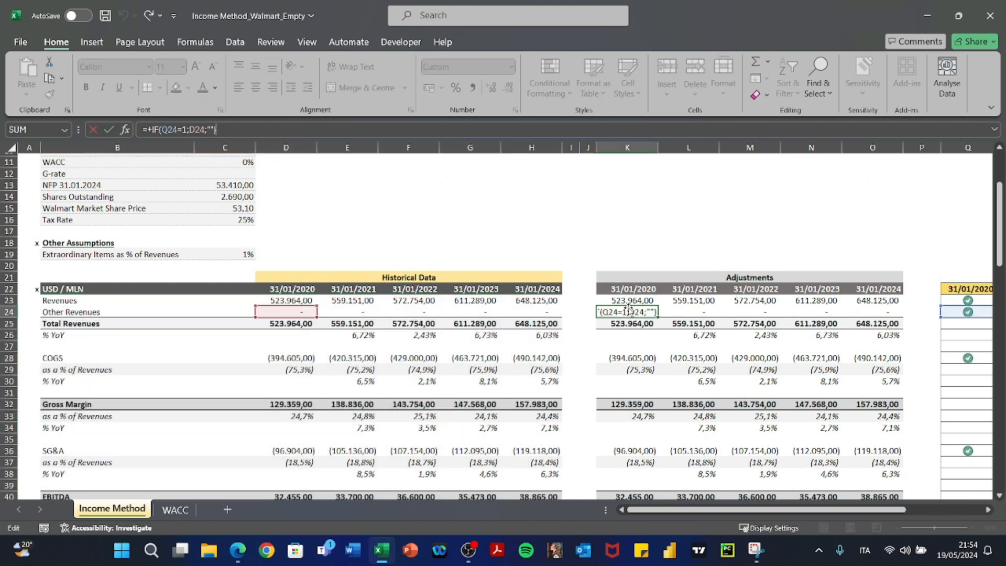
type("*")
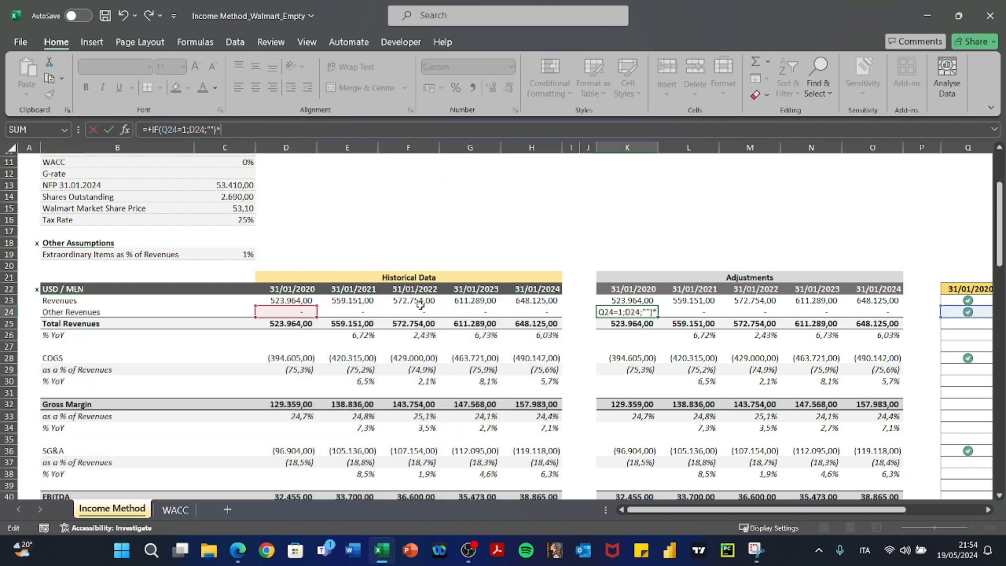
left_click(234, 256)
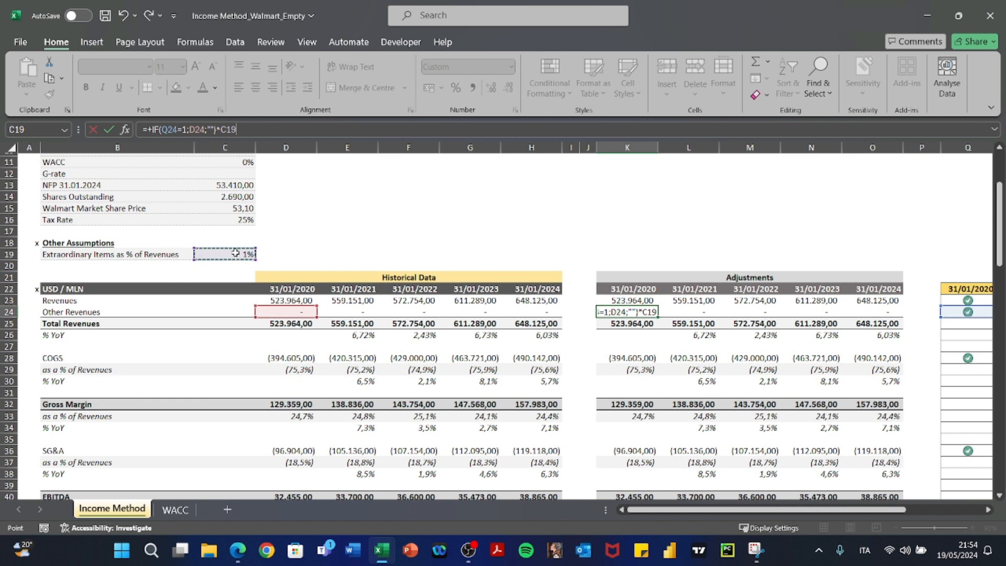
key("F4")
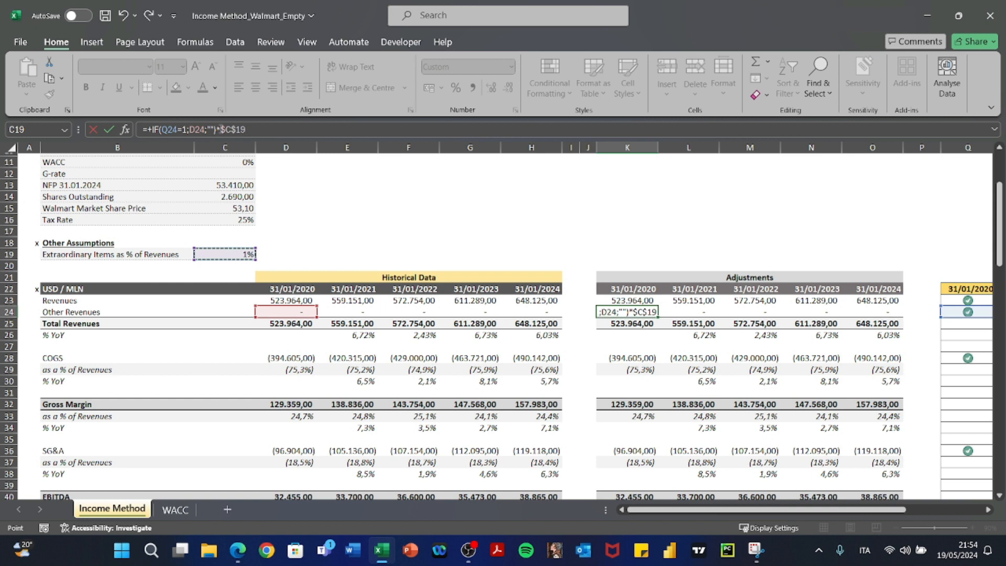
key("F2")
type("*")
left_click(652, 301)
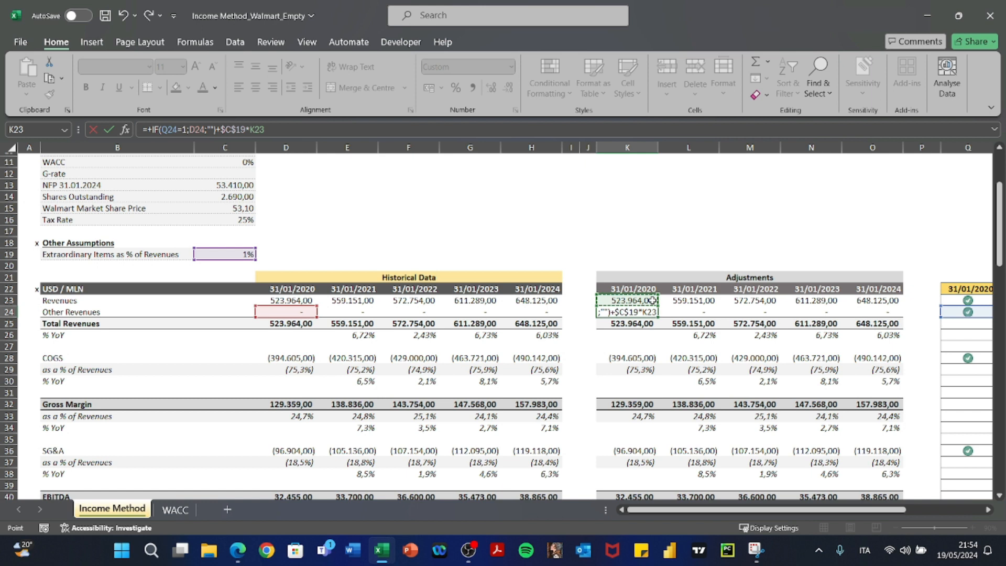
key("ctrl+Return")
Change the plus sign before $C$19 in K24's formula to a minus, giving =+IF(Q24=1;D24;"")-$C$19*K23
key("F2")
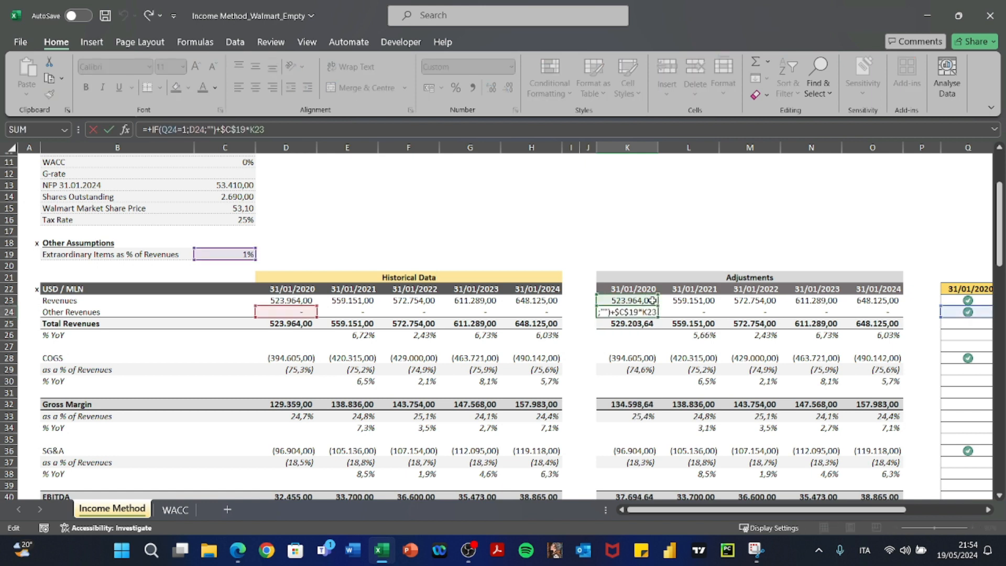
key("BackSpace")
type("-")
key("ctrl+Return")
Copy K24's formula across the Other Revenues adjustments for 2021 through 2024, pasting formulas only
key("ctrl+c")
key("shift+Right")
key("shift+Right")
key("shift+Right")
key("shift+Right")
key("ctrl+alt+v")
key("f")
key("Return")
Check the cell references in the copied Other Revenues formulas across the Adjustments years
key("F2")
key("Tab")
key("Tab")
key("F2")
key("Tab")
key("F2")
key("Tab")
key("Left")
key("F2")
key("Escape")
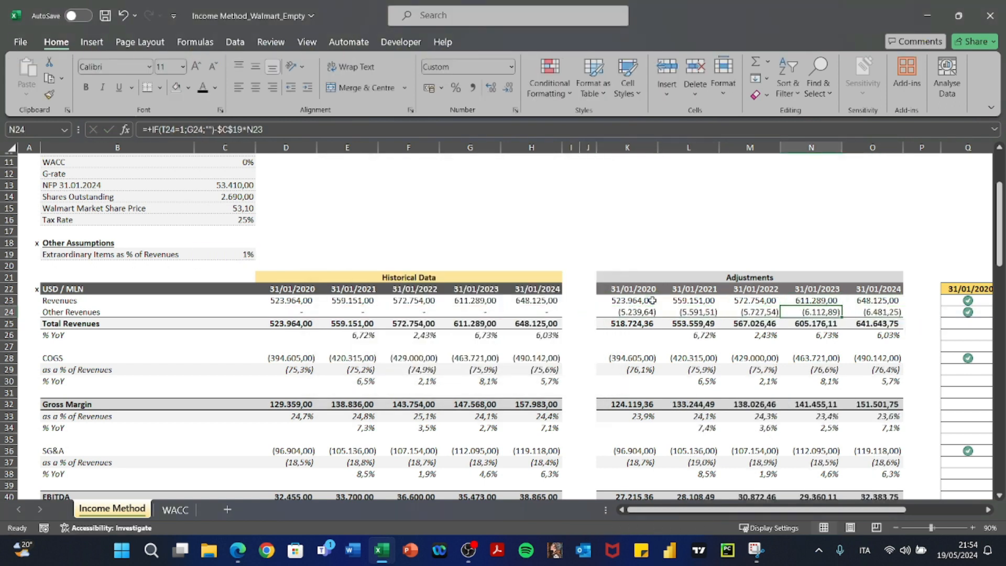
key("Left")
key("Left")
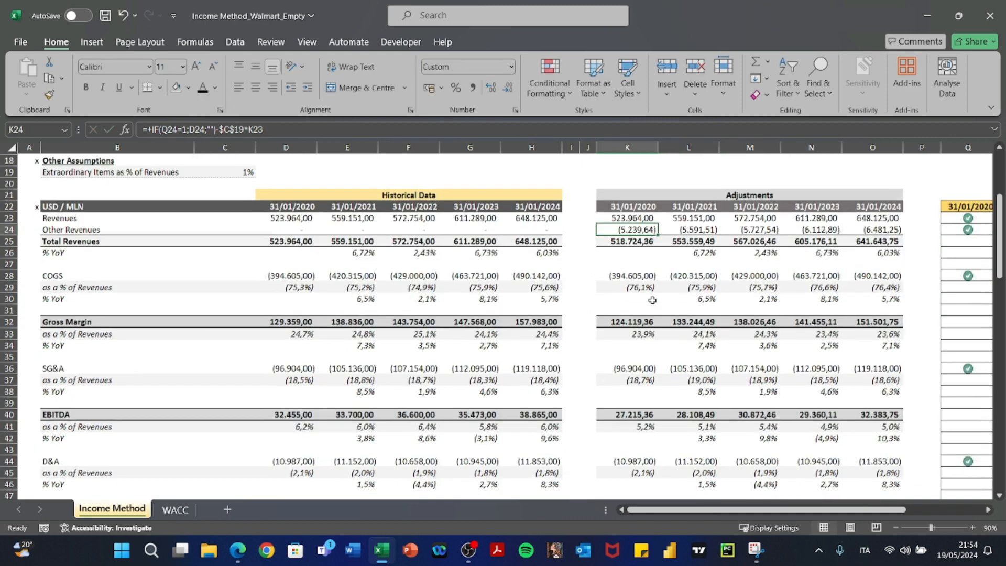
Examine the Adjustments results from EBITDA down to EBT and the items in rows 52 to 61
scroll(652, 299, "down", 5)
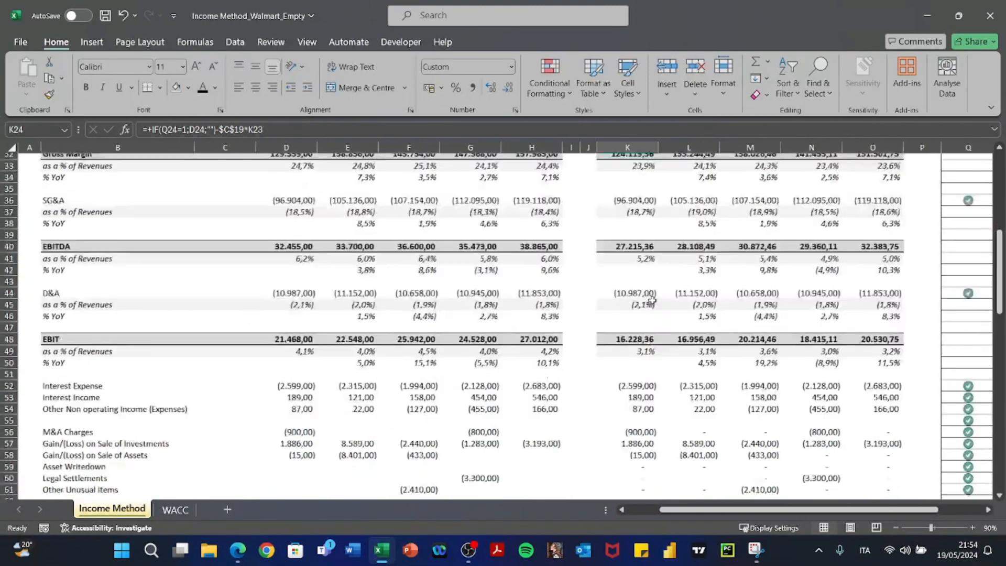
scroll(652, 299, "down", 3)
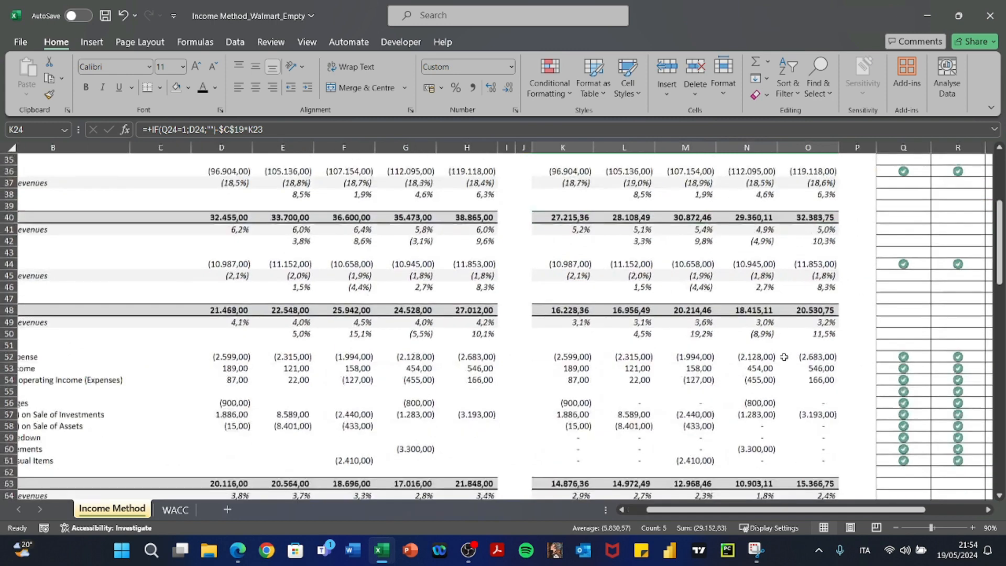
scroll(783, 357, "up", 8)
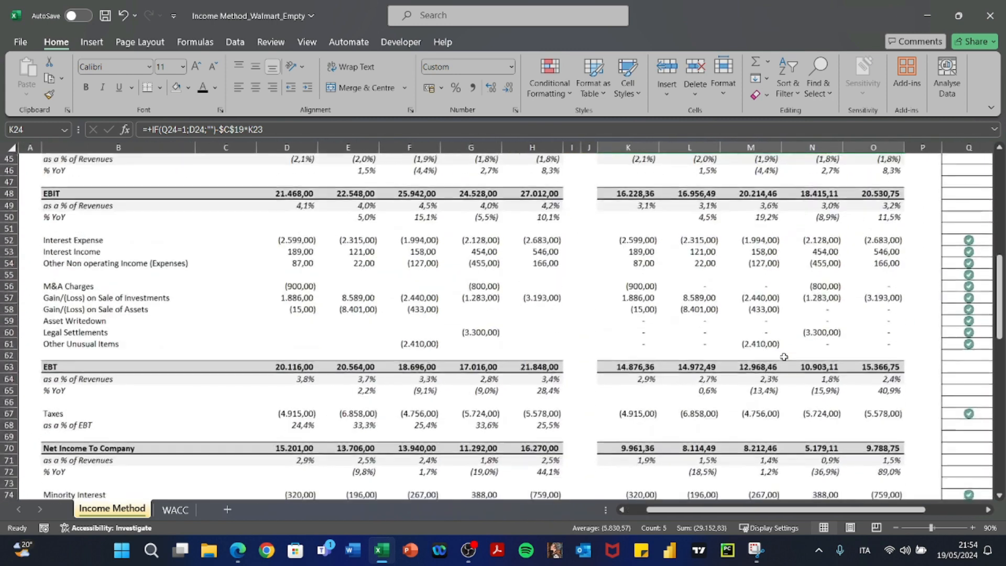
scroll(783, 357, "down", 1)
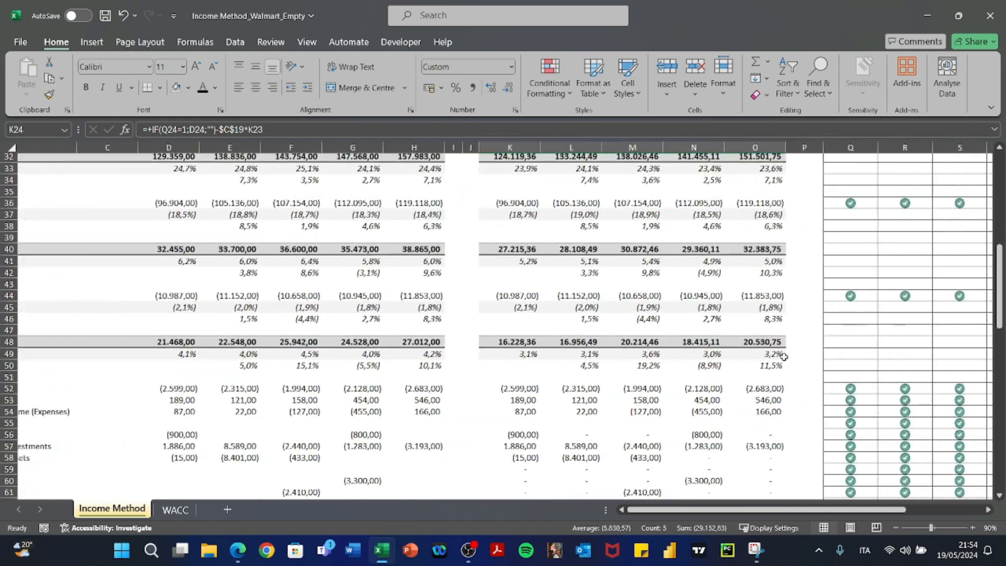
scroll(784, 357, "down", 3)
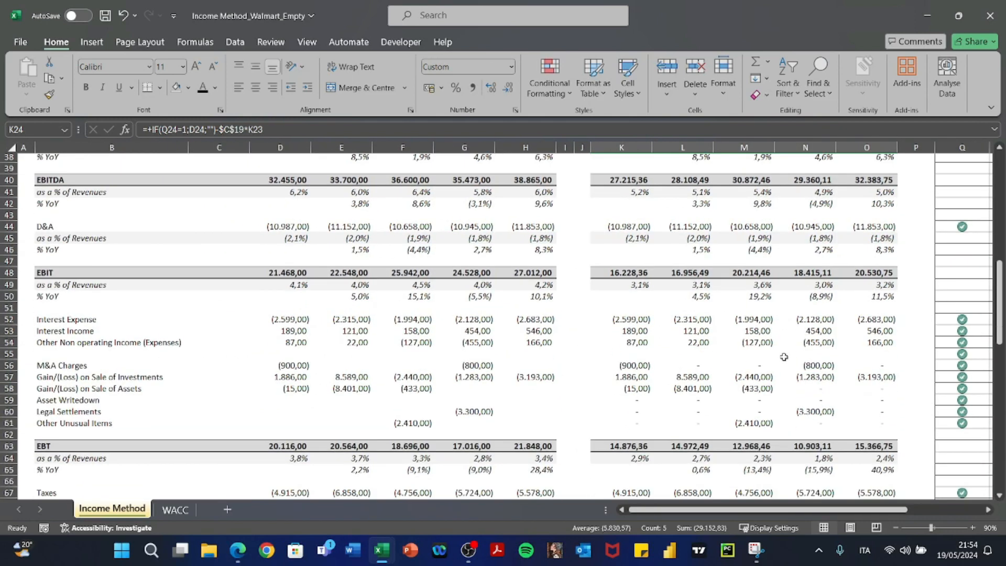
scroll(335, 315, "down", 2)
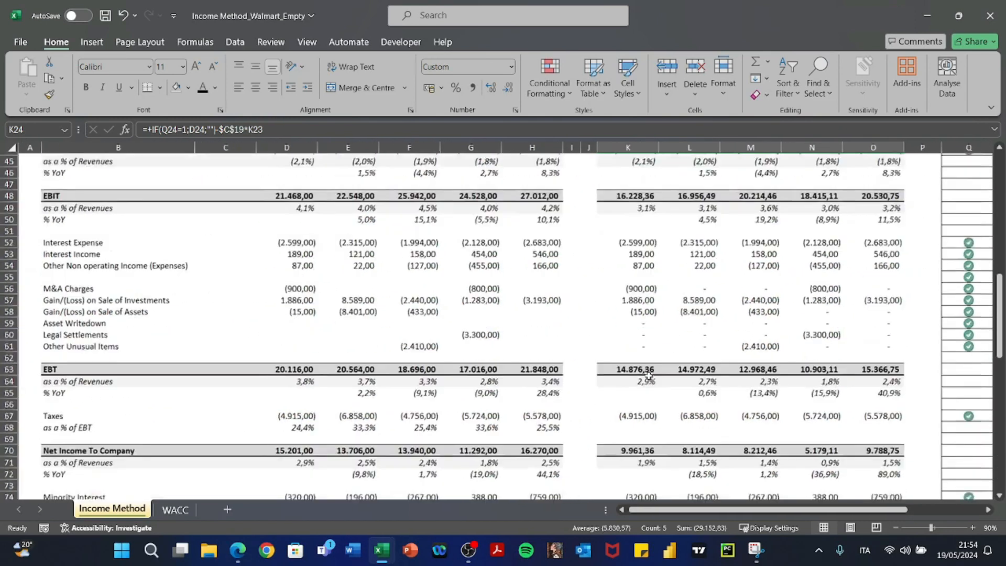
left_click_drag(7, 228, 9, 332)
scroll(240, 313, "down", 2)
scroll(240, 313, "up", 4)
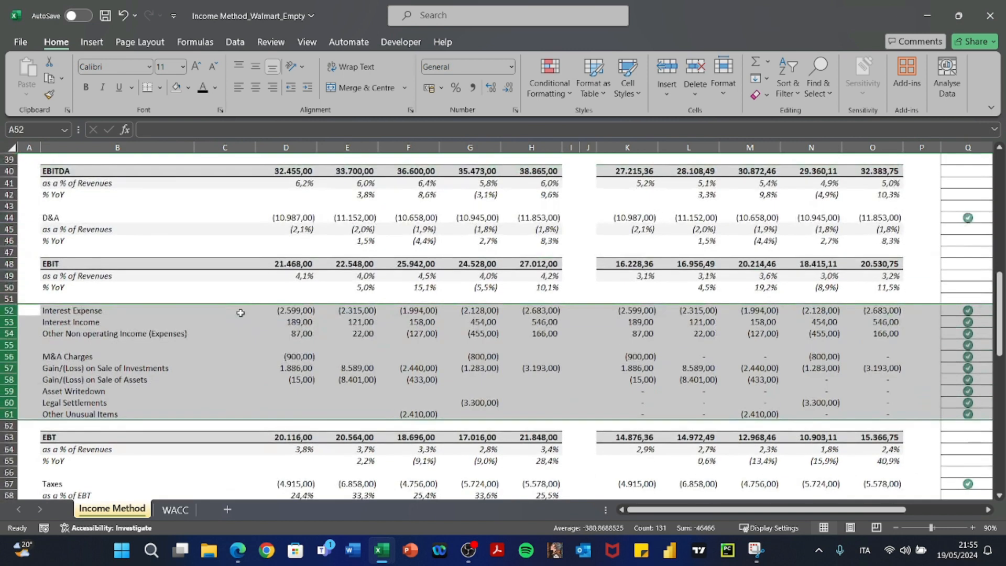
scroll(240, 313, "down", 1)
scroll(240, 313, "up", 14)
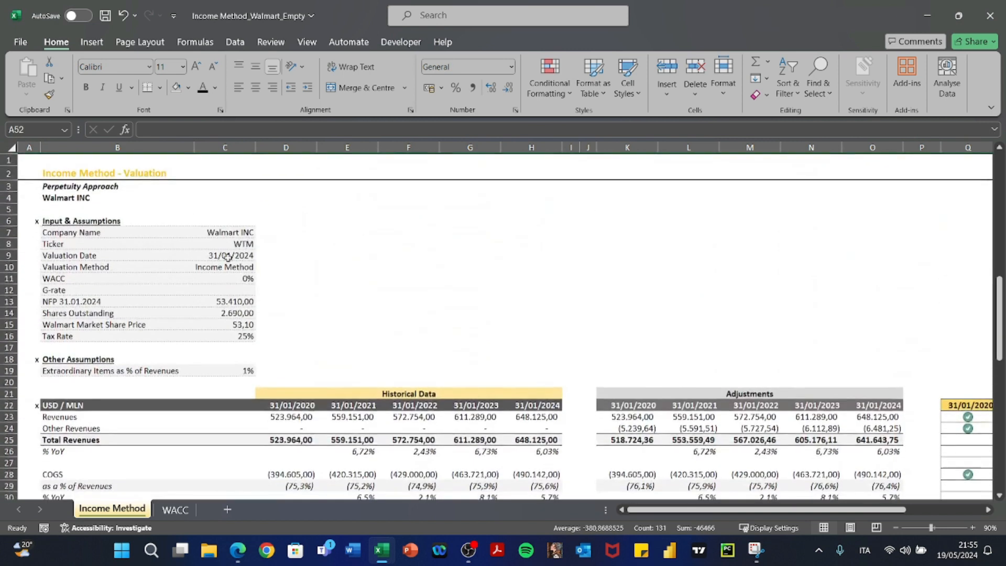
Review the Perpetuity Approach heading at the top of the sheet and the Net Income and Summary sections below
left_click(73, 184)
left_click_drag(73, 184, 244, 200)
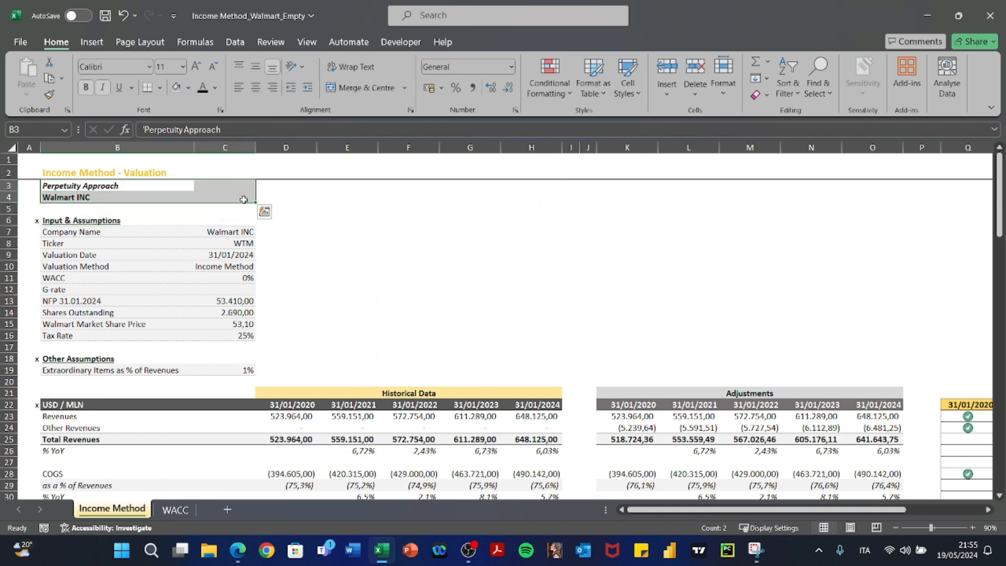
left_click_drag(120, 187, 296, 186)
scroll(451, 308, "down", 20)
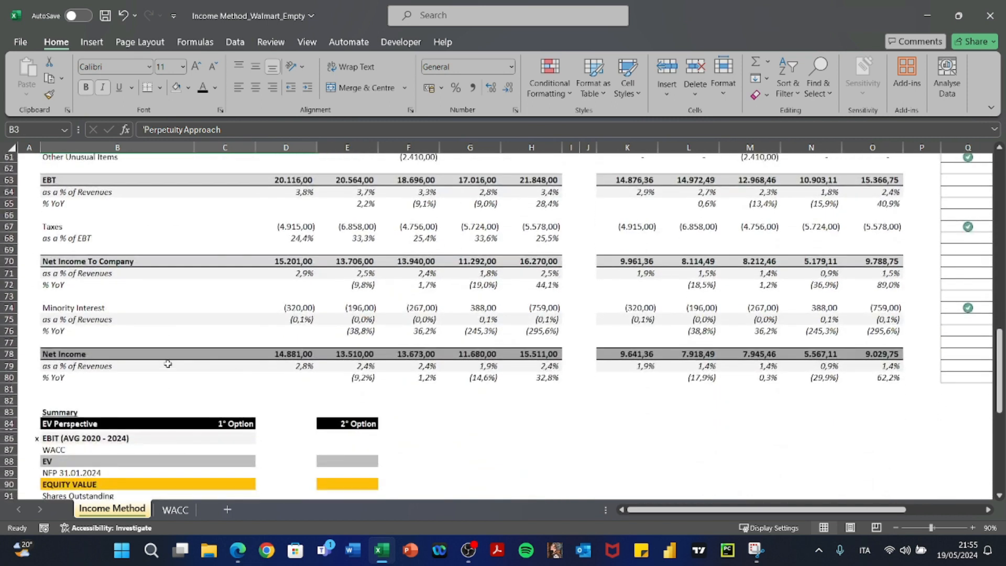
scroll(169, 362, "down", 1)
scroll(168, 362, "up", 8)
scroll(168, 361, "right", 3)
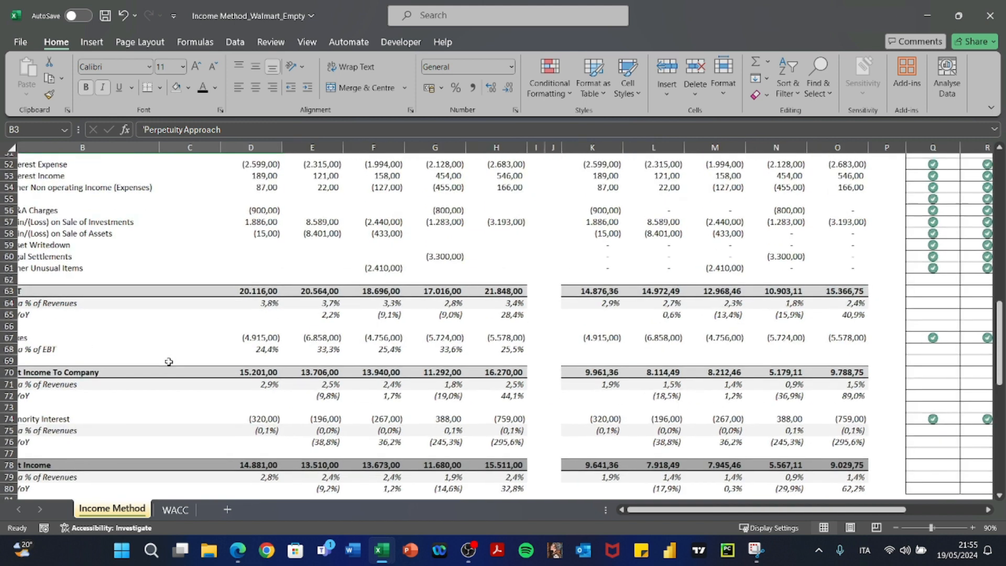
scroll(168, 361, "left", 3)
scroll(169, 362, "down", 1)
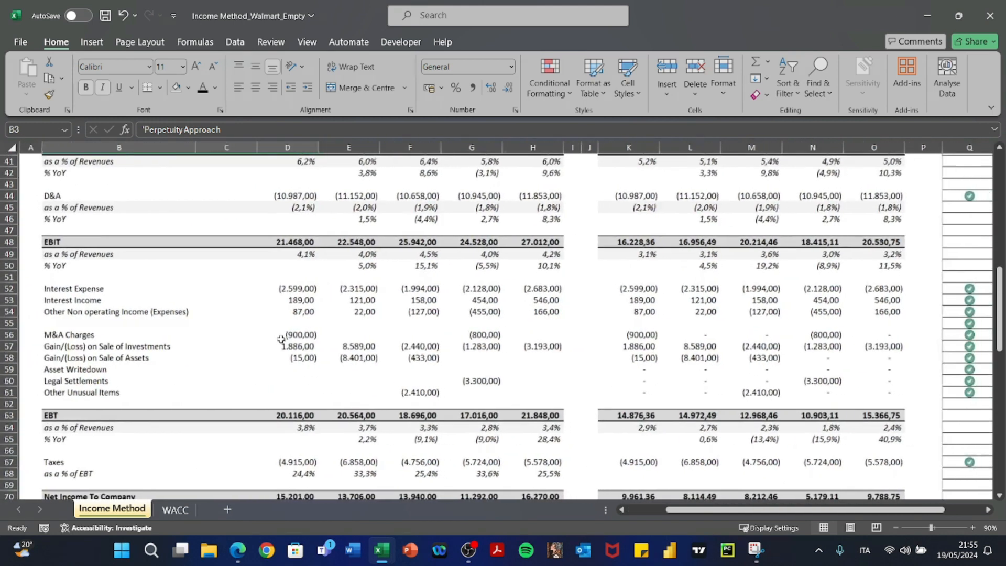
Examine the items between EBIT and EBT, from Other Non operating Income to Other Unusual Items, including Legal Settlements for each year
left_click_drag(9, 288, 4, 390)
left_click(124, 357)
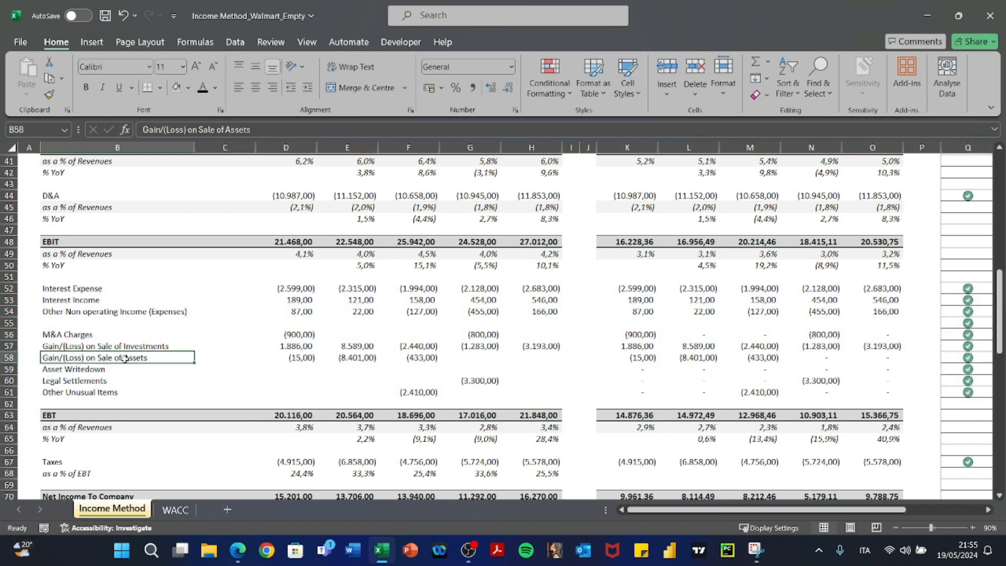
scroll(126, 356, "down", 1)
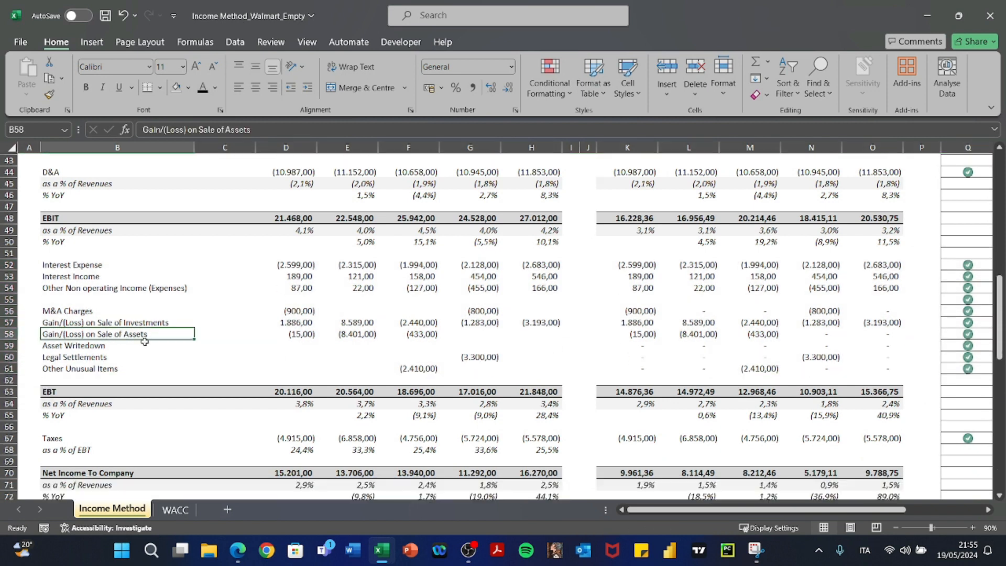
scroll(391, 341, "right", 3)
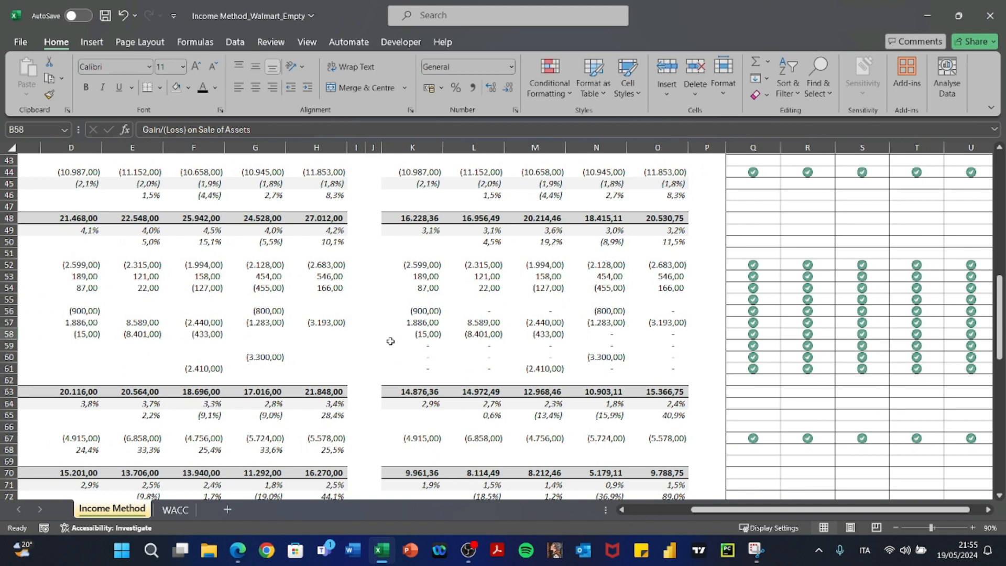
scroll(390, 341, "left", 3)
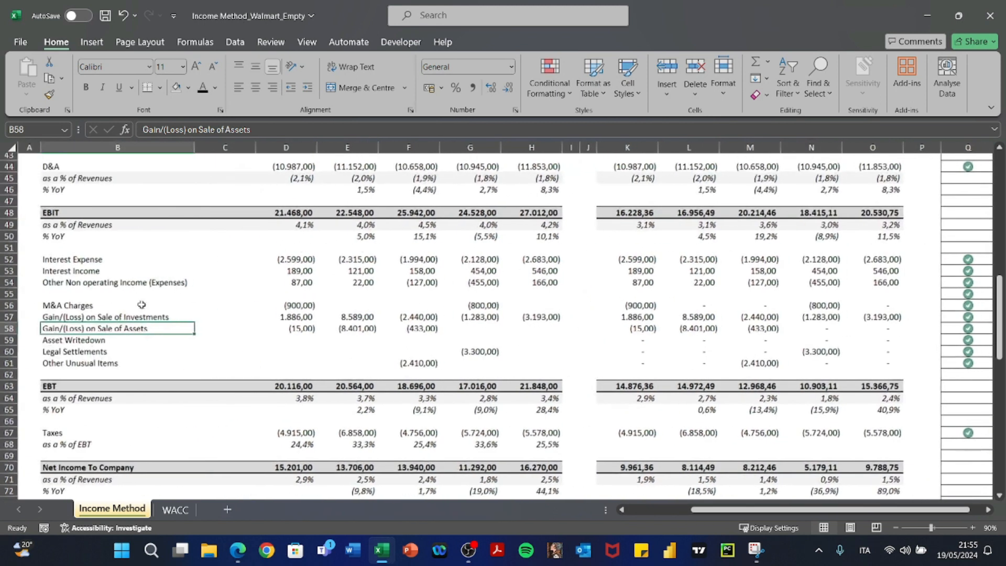
left_click_drag(100, 308, 555, 364)
left_click_drag(121, 283, 526, 368)
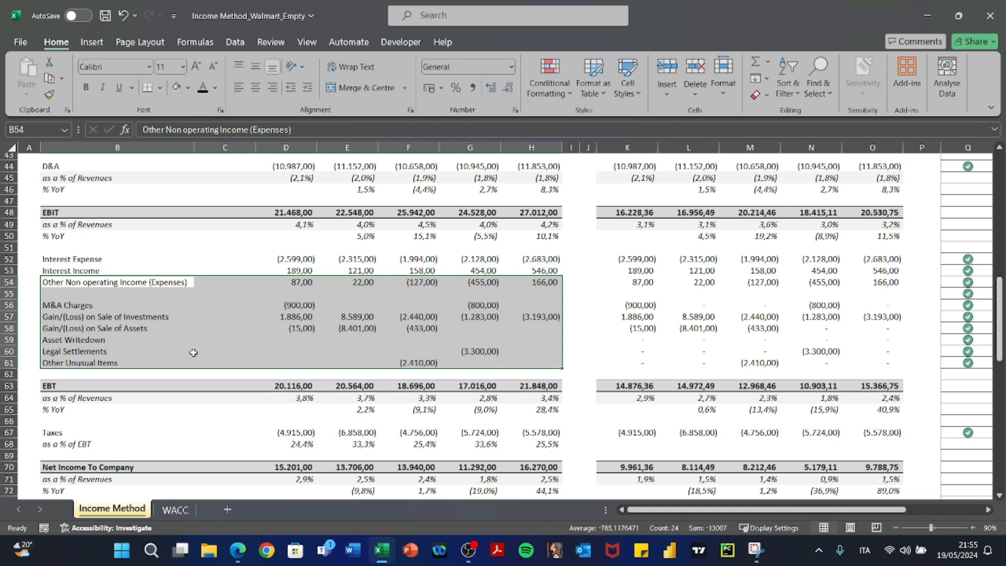
left_click(9, 351)
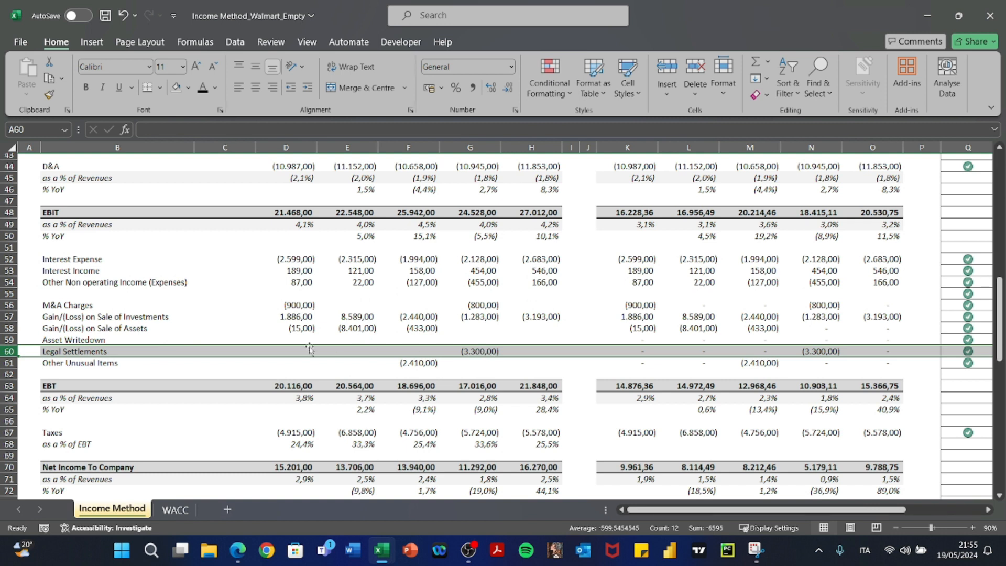
left_click_drag(297, 350, 512, 347)
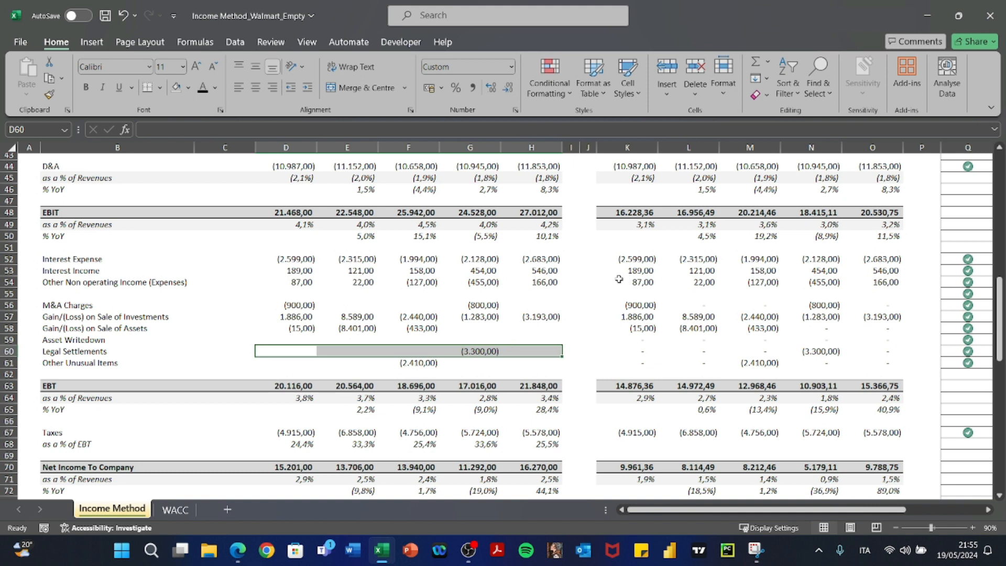
Set the 31/01/2020 Interest Expense switch in Q52 to 0
scroll(619, 279, "right", 3)
left_click(731, 262)
type("0")
key("Return")
Copy the 0 switch from Q52 over all five years of rows 52 to 61, Interest Expense through Other Unusual Items
left_click(732, 262)
key("ctrl+c")
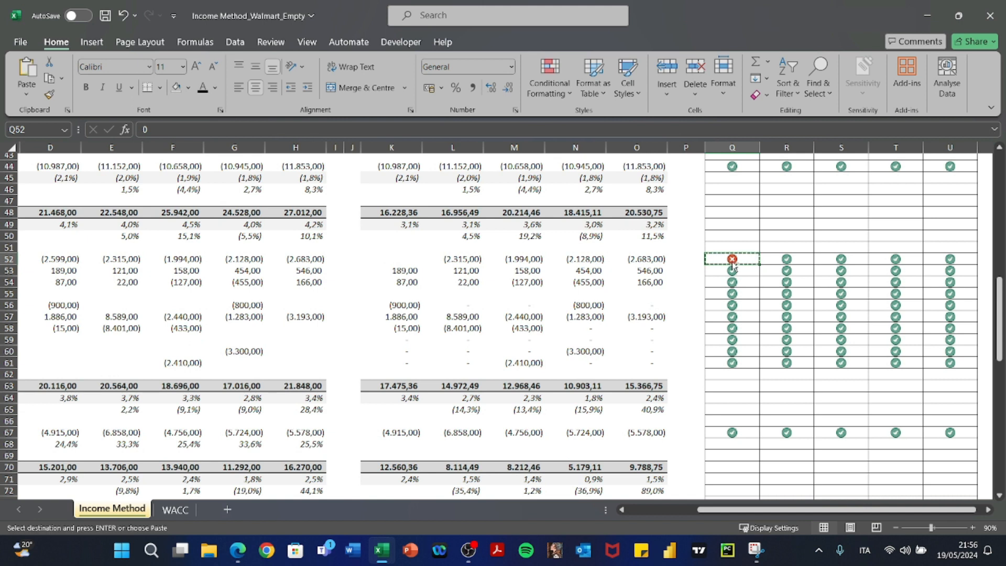
key("shift+Right")
key("shift+Right")
key("shift+Right")
key("shift+Right")
key("shift+Down")
key("shift+Down")
key("shift+Down")
key("shift+Down")
key("shift+Down")
key("shift+Down")
key("shift+Down")
key("shift+Down")
key("shift+Down")
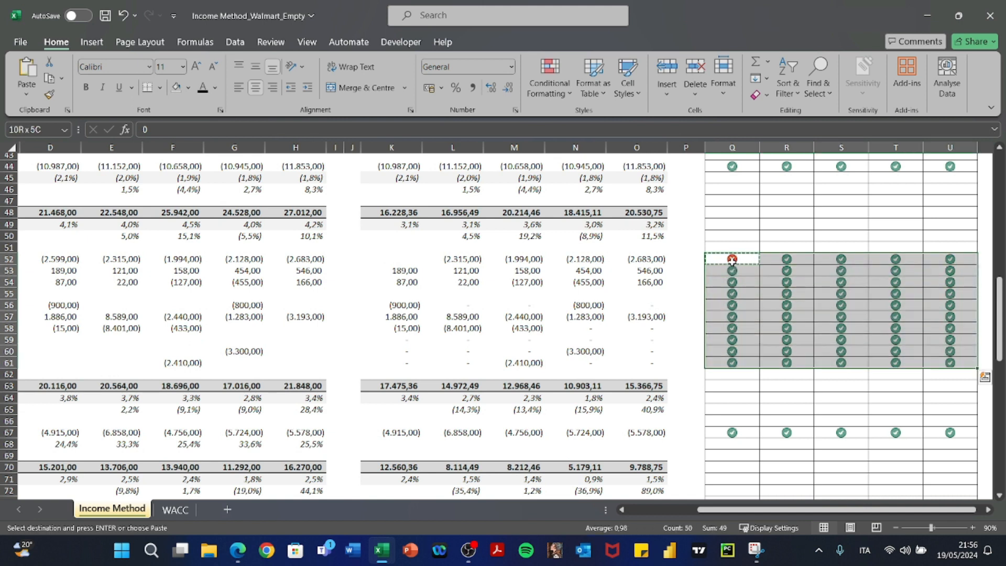
key("ctrl+v")
Clear the switches in the blank row 55 for all five years, Q55 to U55
key("Down")
key("Down")
key("Down")
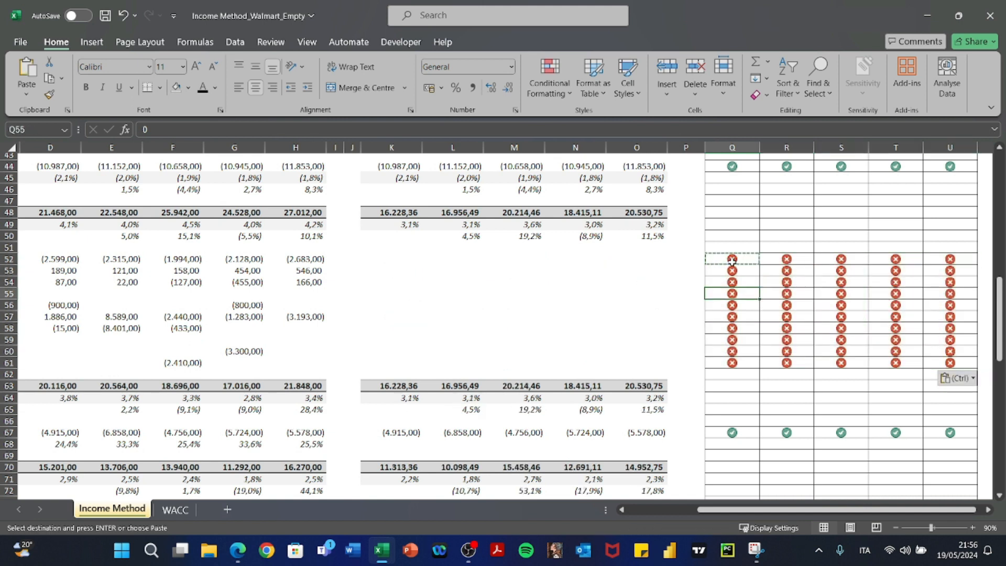
key("Escape")
key("shift+Right")
key("shift+Right")
key("shift+Right")
key("shift+Right")
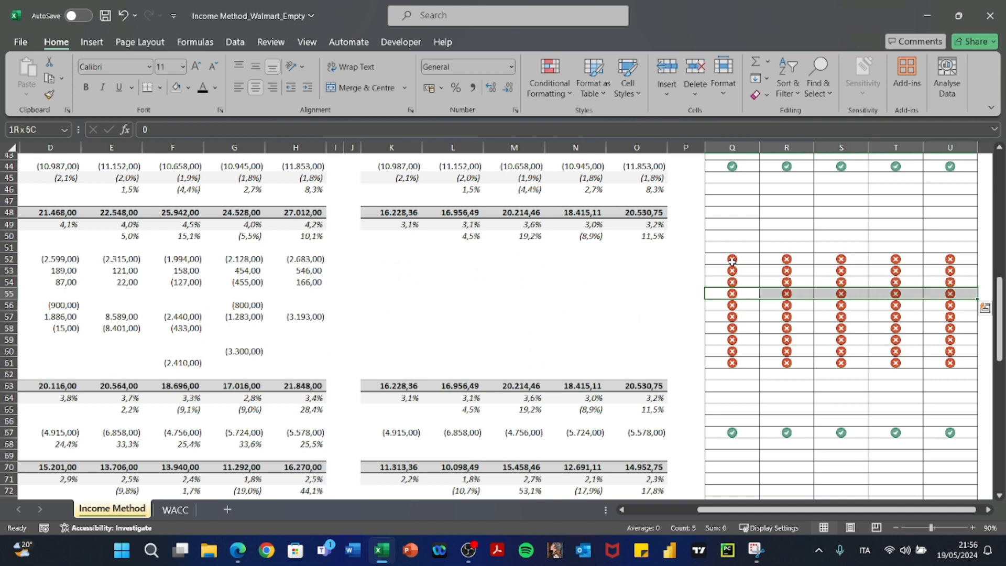
key("Delete")
key("Up")
key("F2")
key("Tab")
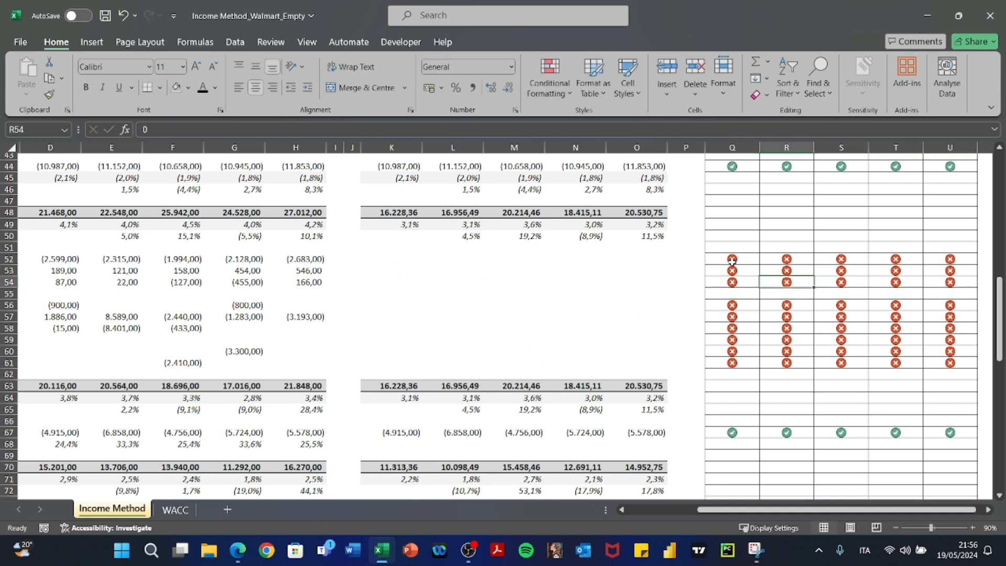
Examine the adjusted income statement from COGS to Net Income and the empty Summary valuation blocks below it
scroll(732, 260, "down", 4)
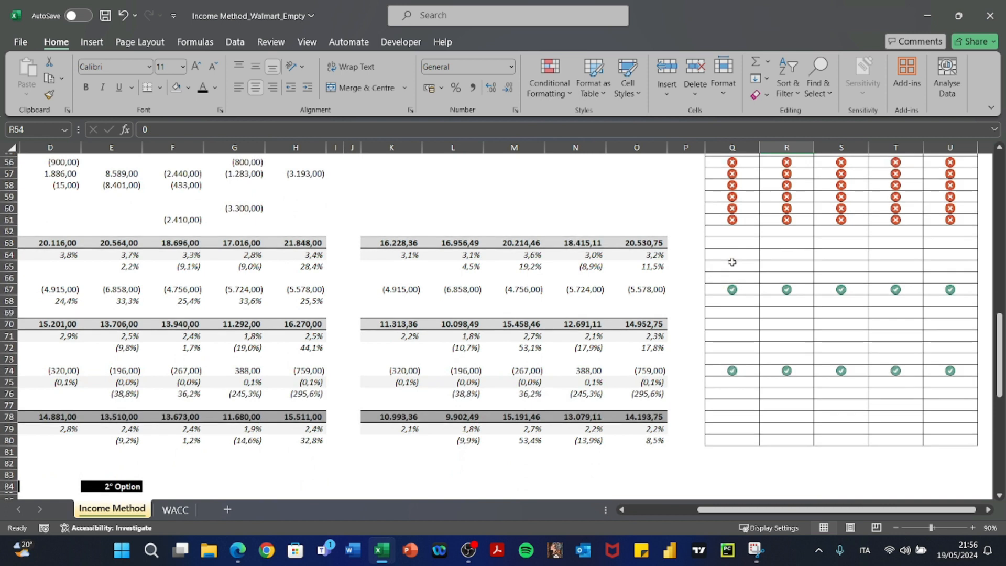
scroll(732, 262, "left", 3)
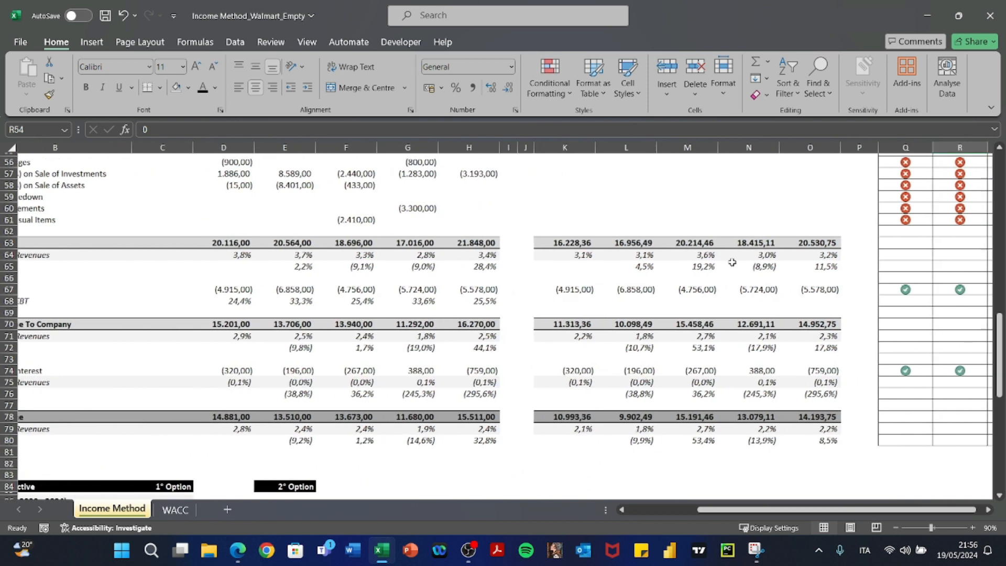
scroll(732, 263, "right", 4)
scroll(732, 262, "down", 3)
scroll(732, 262, "left", 4)
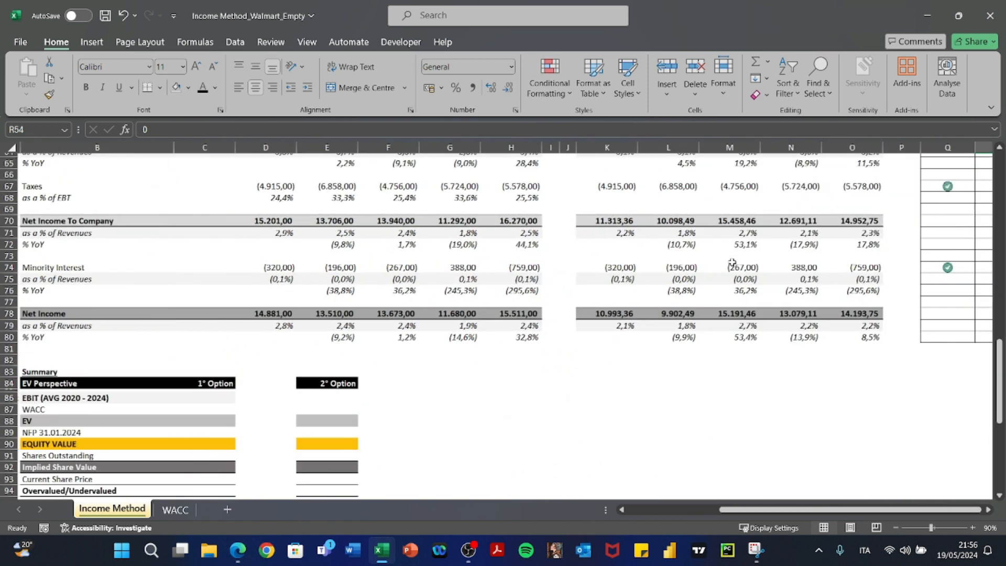
scroll(732, 262, "up", 7)
scroll(732, 262, "right", 3)
scroll(732, 262, "up", 6)
scroll(732, 262, "left", 4)
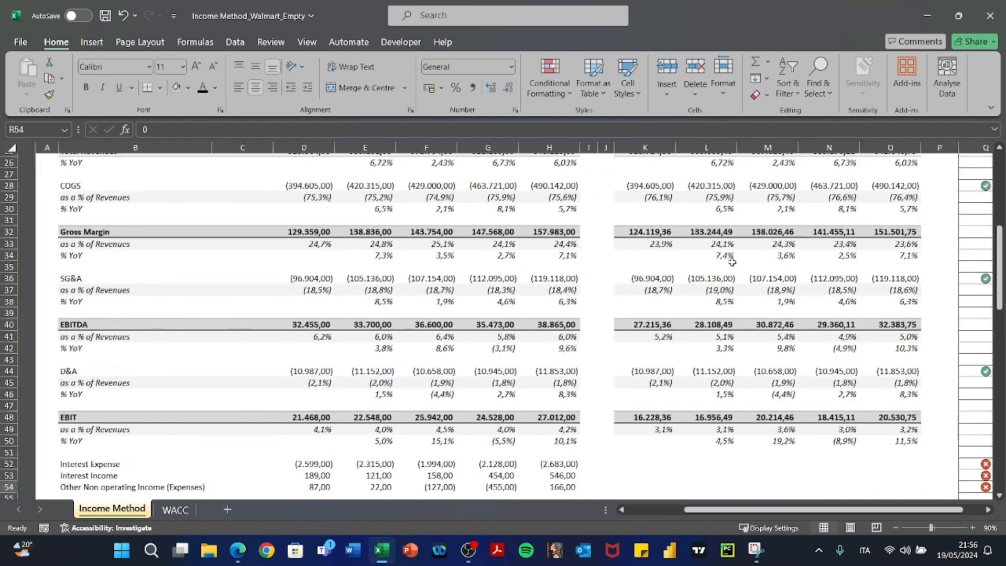
scroll(732, 262, "down", 18)
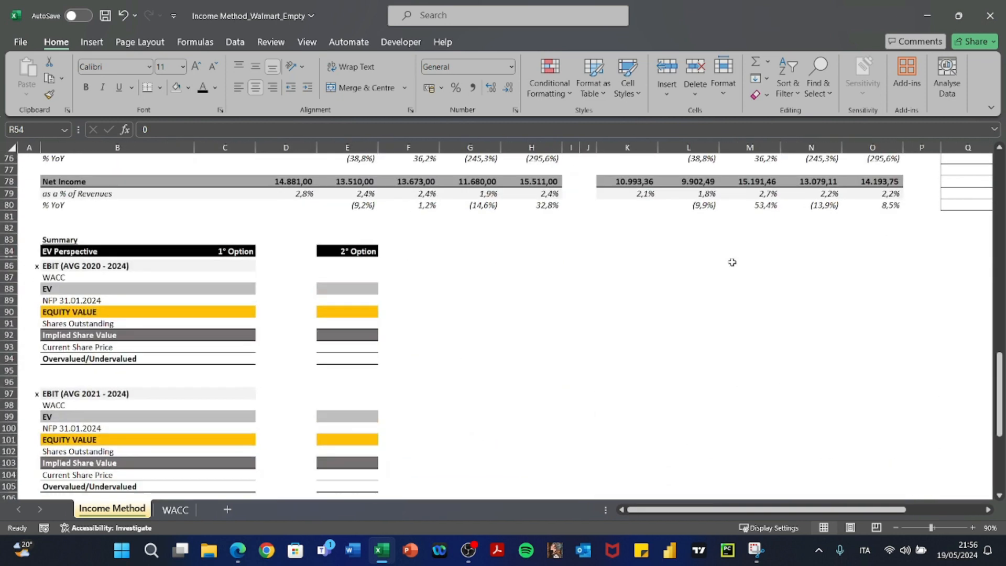
scroll(732, 261, "down", 2)
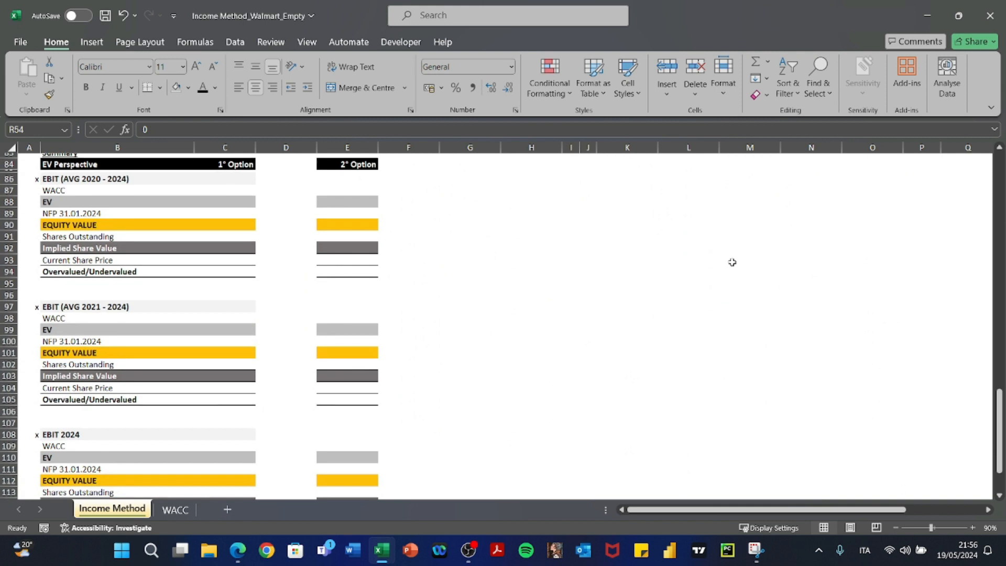
scroll(732, 262, "up", 3)
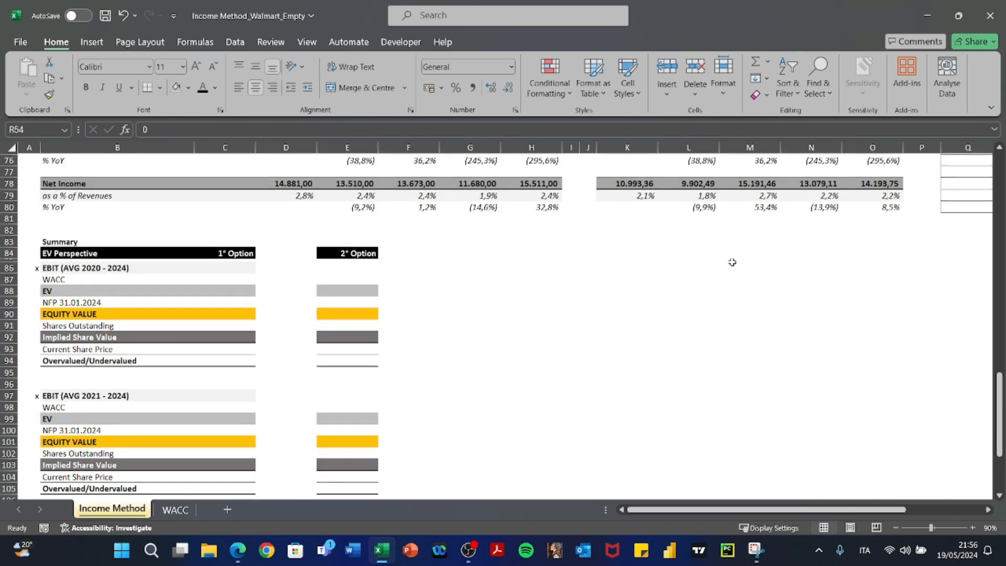
left_click(241, 267)
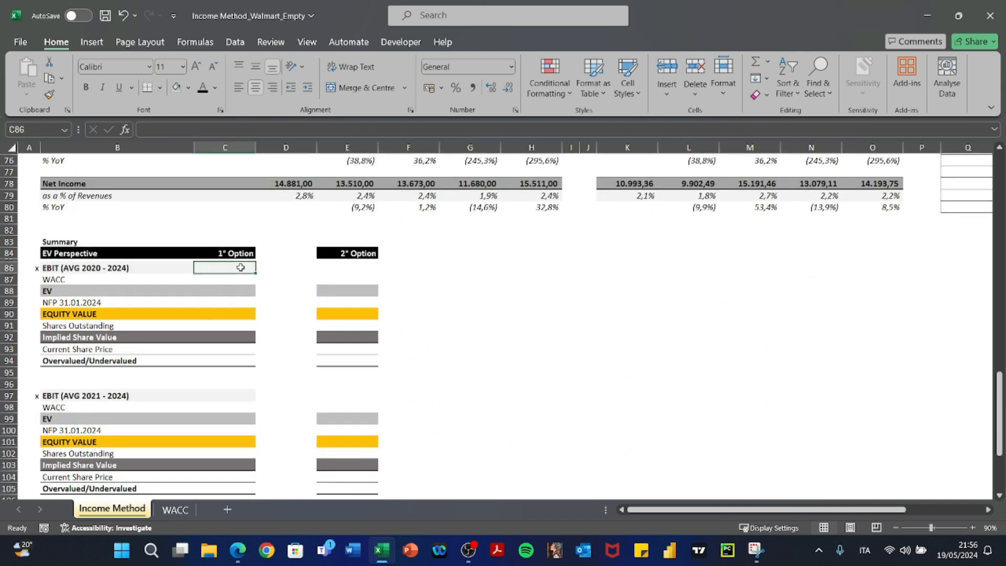
type("+AVERAGE(")
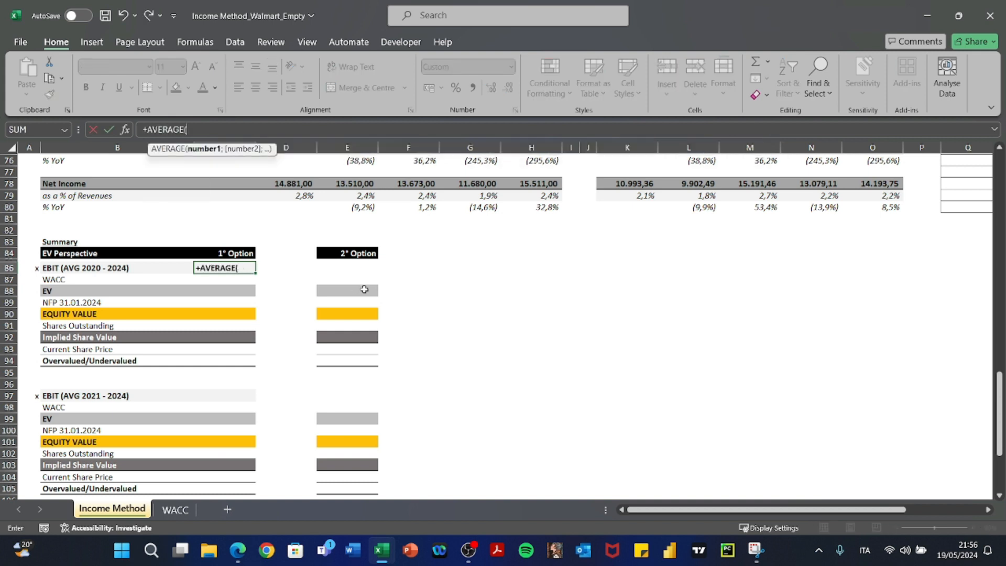
key("Escape")
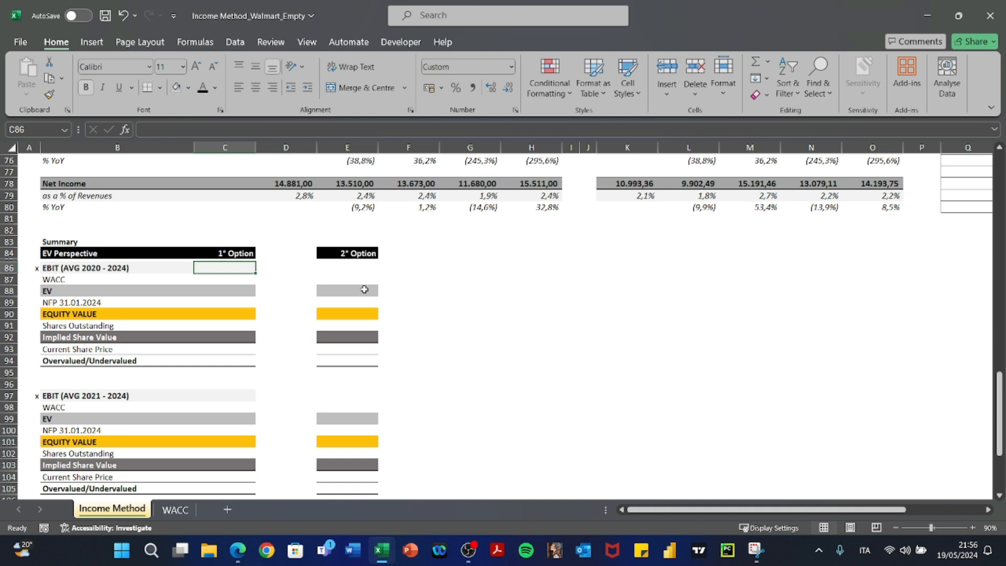
Rename the first Summary block's label in B86 to NOPAT (AVG 2020 - 2024)
key("Left")
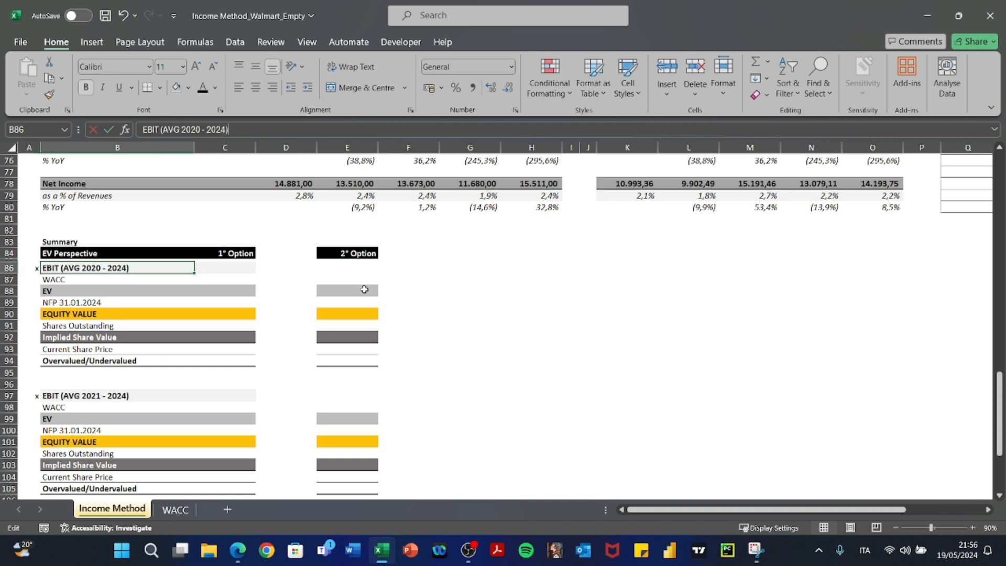
key("F2")
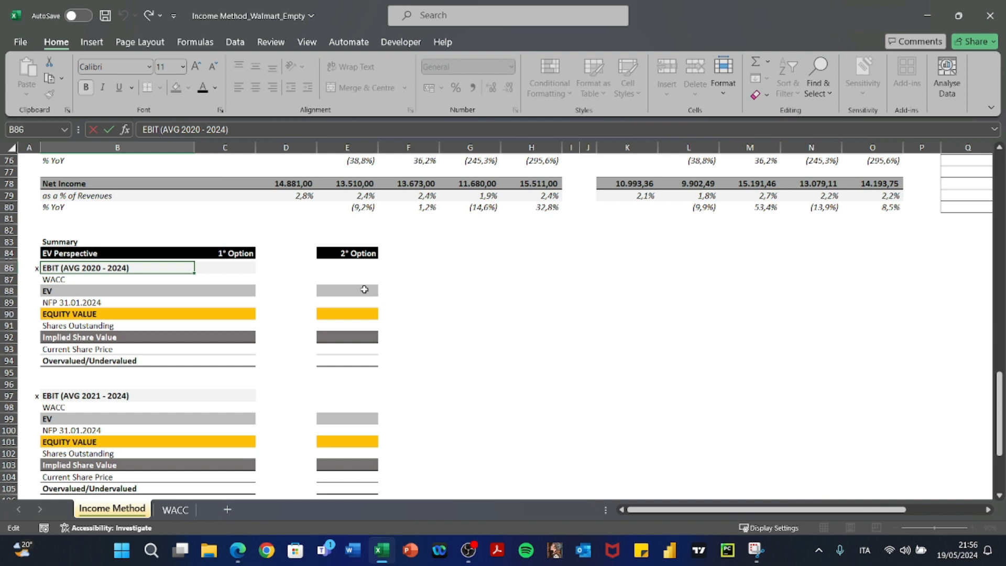
key("BackSpace")
key("BackSpace")
key("BackSpace")
key("BackSpace")
type("NOPAT")
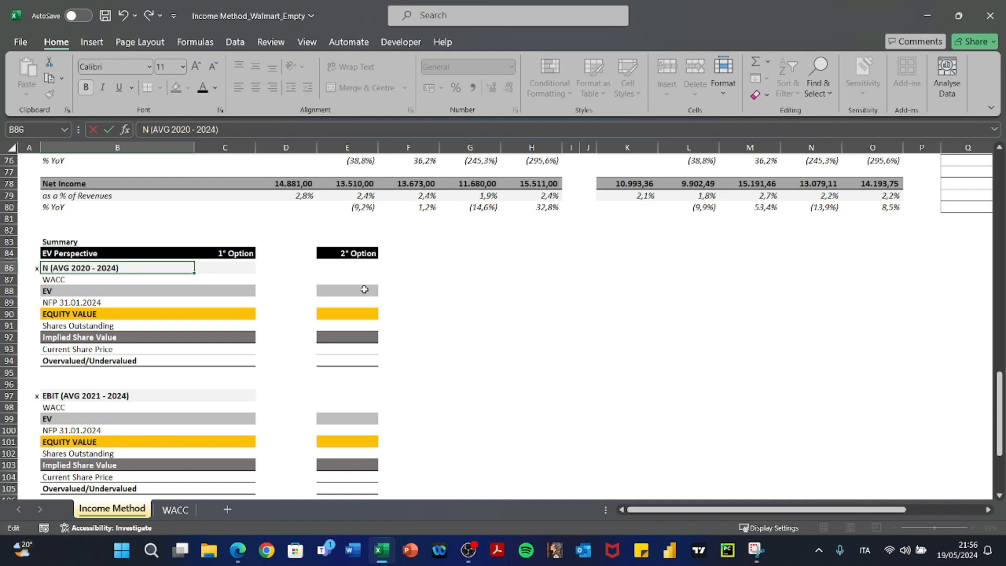
key("Return")
Rename the second Summary block's label in B97 to NOPAT (AVG 2021 - 2024)
key("Up")
key("Down")
key("Down")
key("Down")
key("Down")
key("Down")
key("Down")
key("Down")
key("Down")
key("Down")
key("Down")
key("Down")
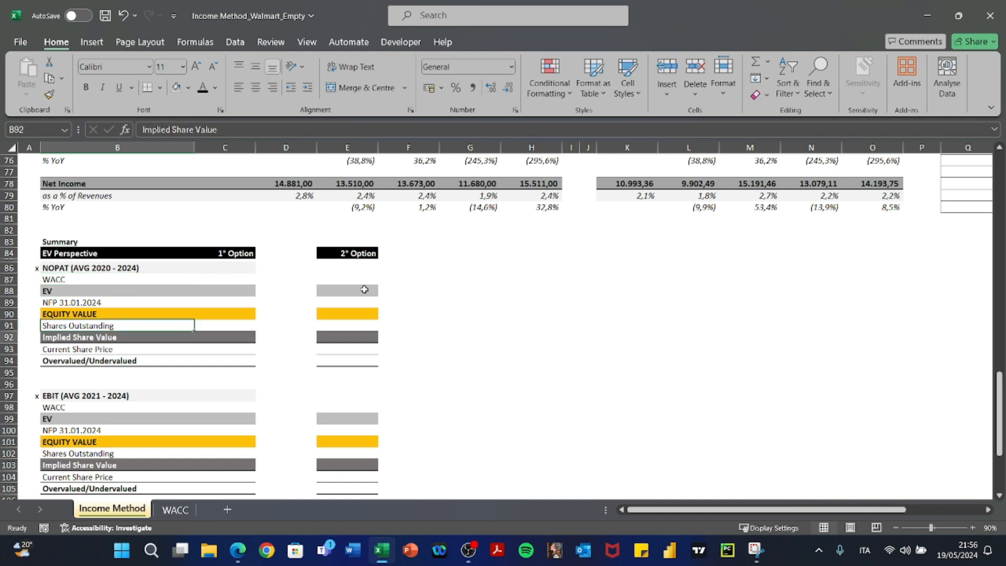
key("F2")
key("Home")
key("shift+Right")
key("shift+Right")
key("shift+Right")
key("shift+Right")
type("NOPAT")
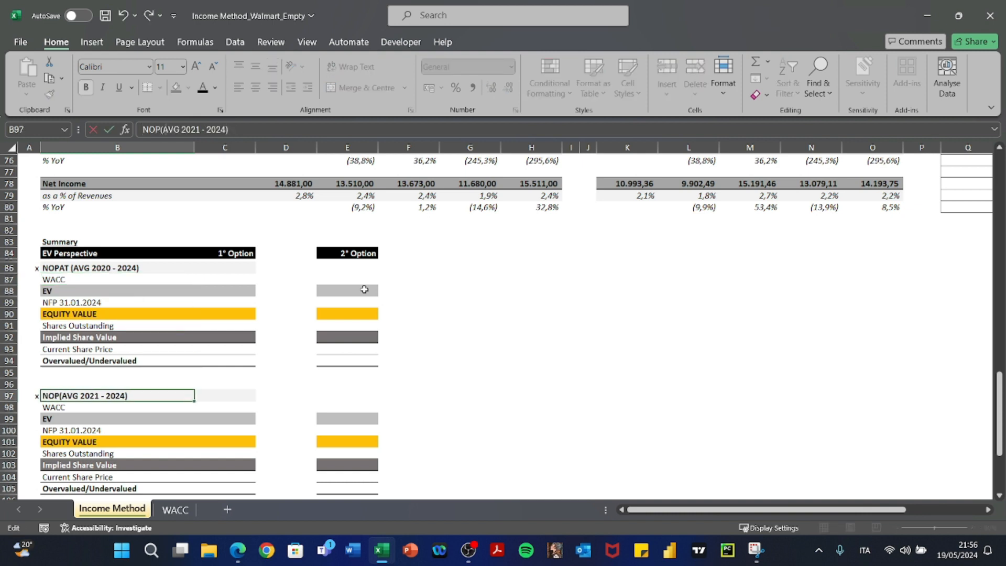
key("Return")
Replace EBIT with NOPAT in the third Summary block's 2024 label in B108
key("Down")
key("Down")
scroll(364, 289, "down", 4)
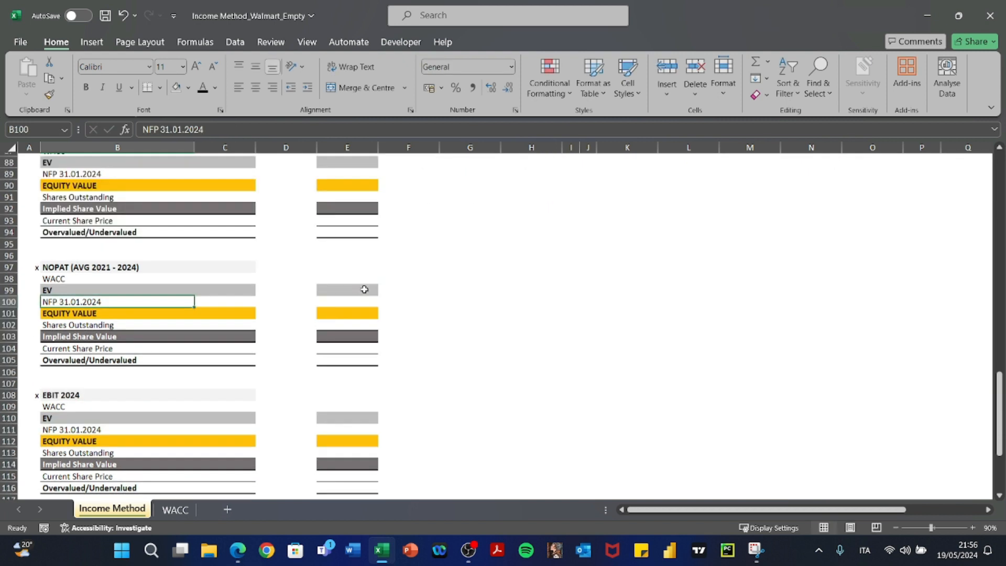
key("Down")
key("Down")
key("Down")
key("Down")
key("Down")
key("Down")
key("Down")
key("Down")
key("F2")
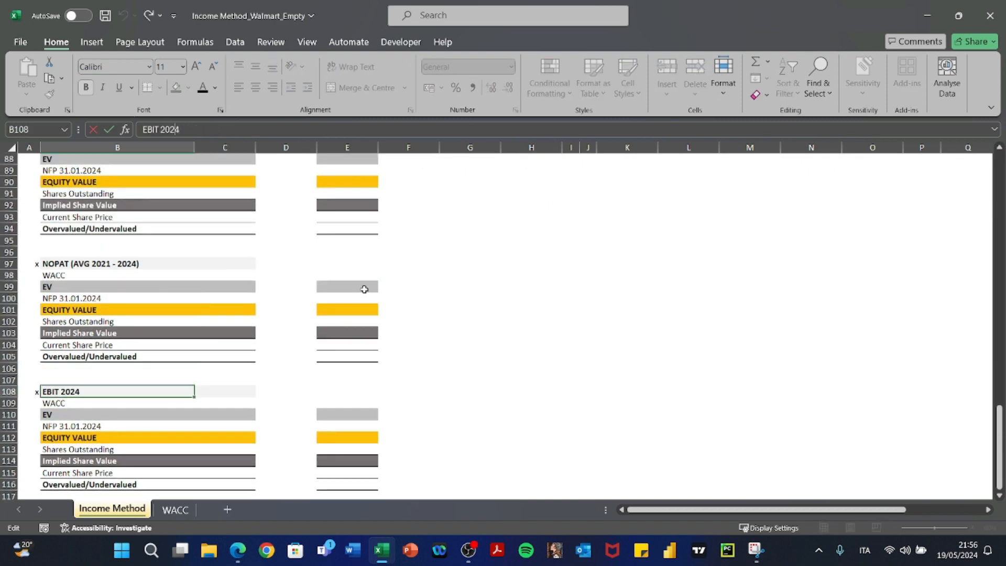
key("ctrl+shift+Left")
type("NOPAT")
key("Return")
Insert three rows above the Summary section at row 82 and enter the label NOPAT in B82
scroll(364, 289, "up", 7)
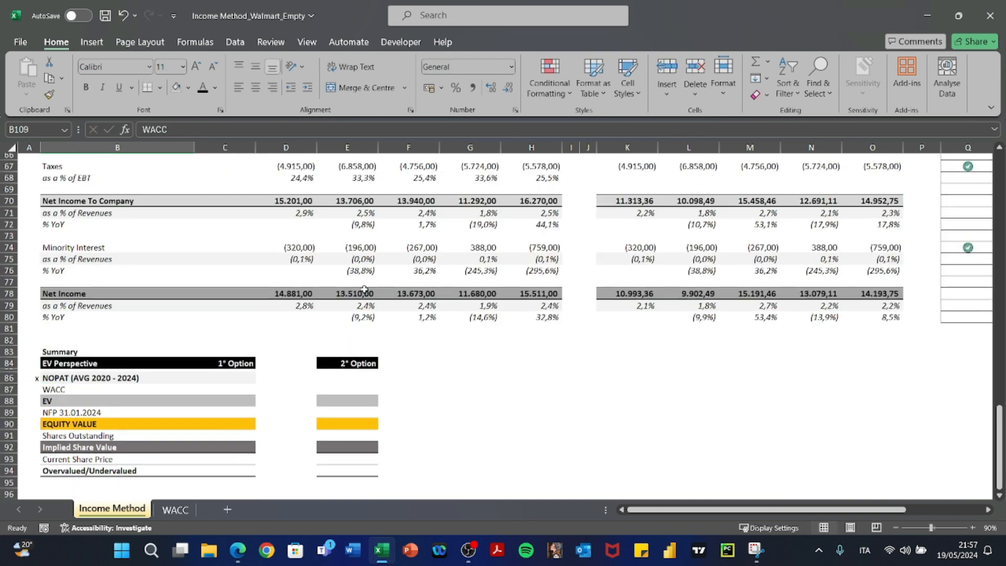
left_click(9, 340)
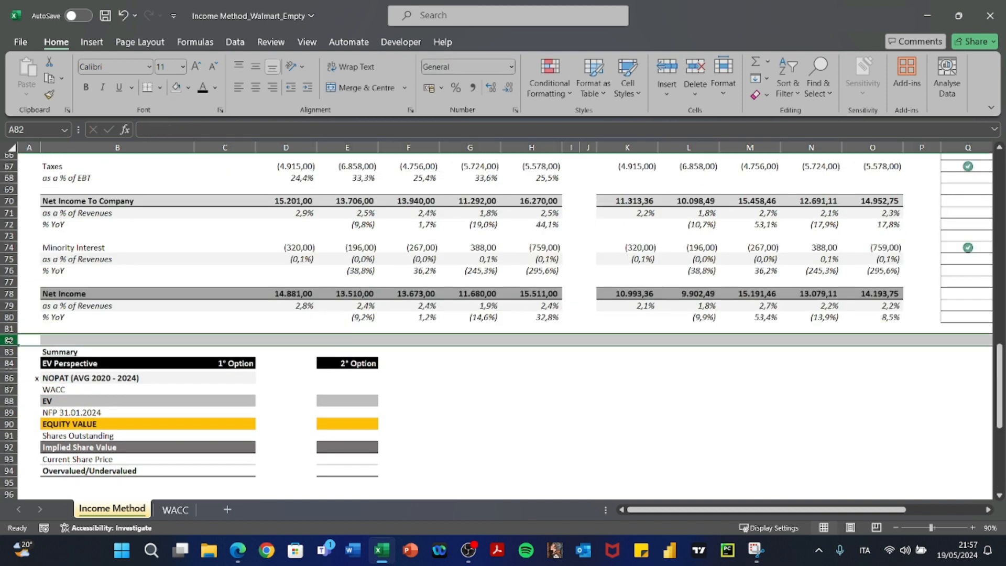
key("ctrl+plus")
key("ctrl+plus")
key("ctrl+plus")
key("Right")
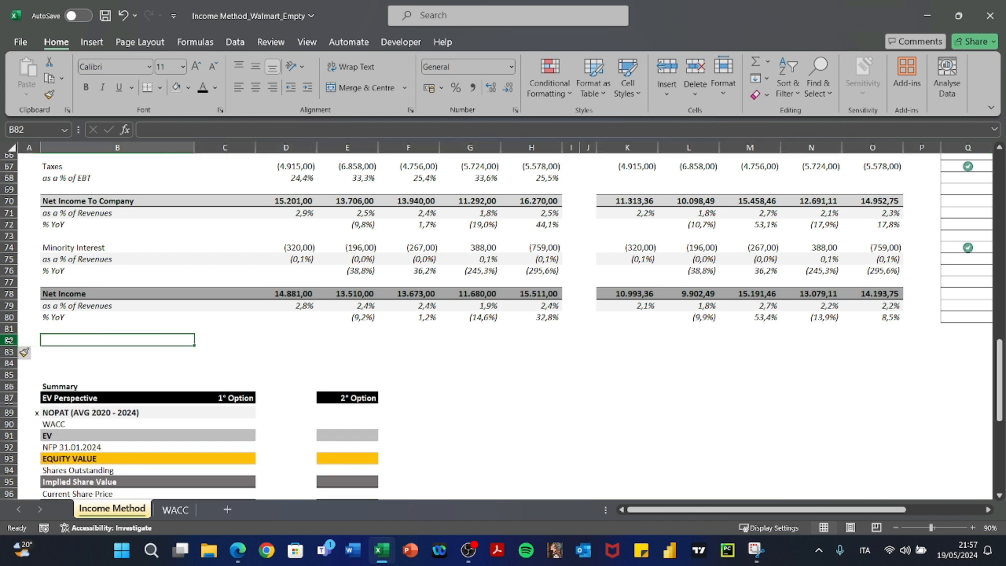
type("NOPAT")
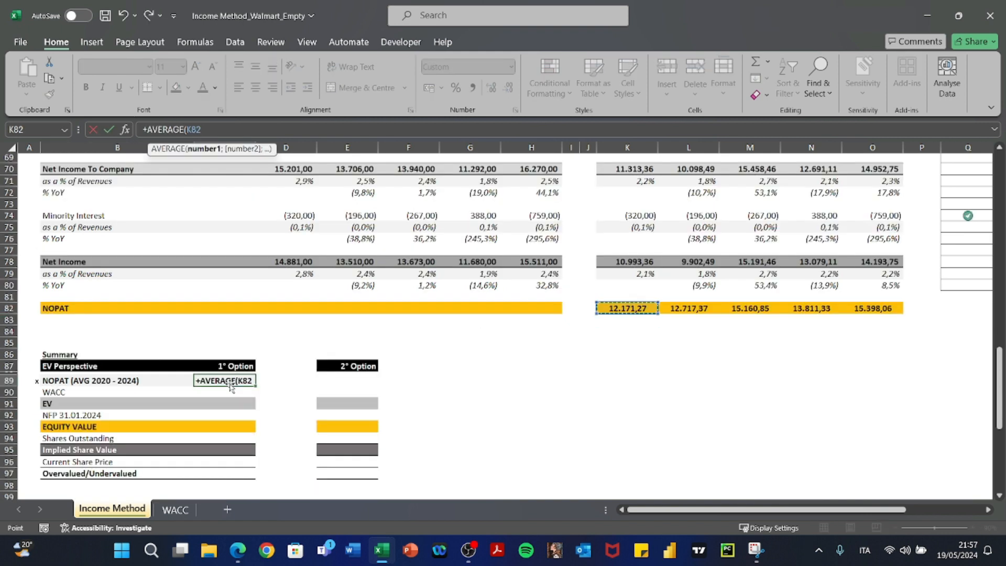
Calculate NOPAT (AVG 2020 - 2024) in C89 as the average of the five yearly NOPAT values, K82:O82
key("shift+Right")
key("shift+Right")
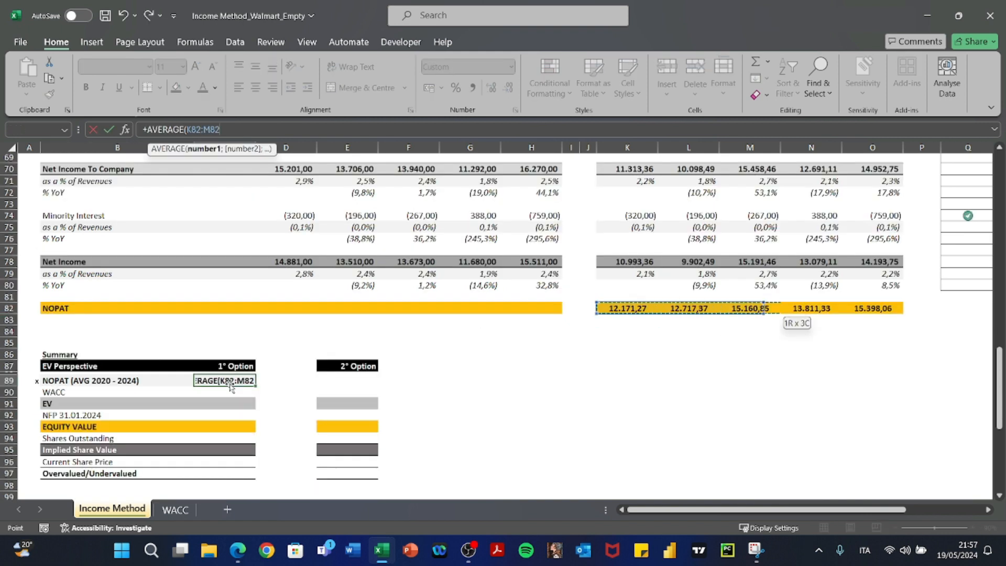
key("shift+Right")
key("shift+Right")
key("Return")
double_click(230, 383)
key("Escape")
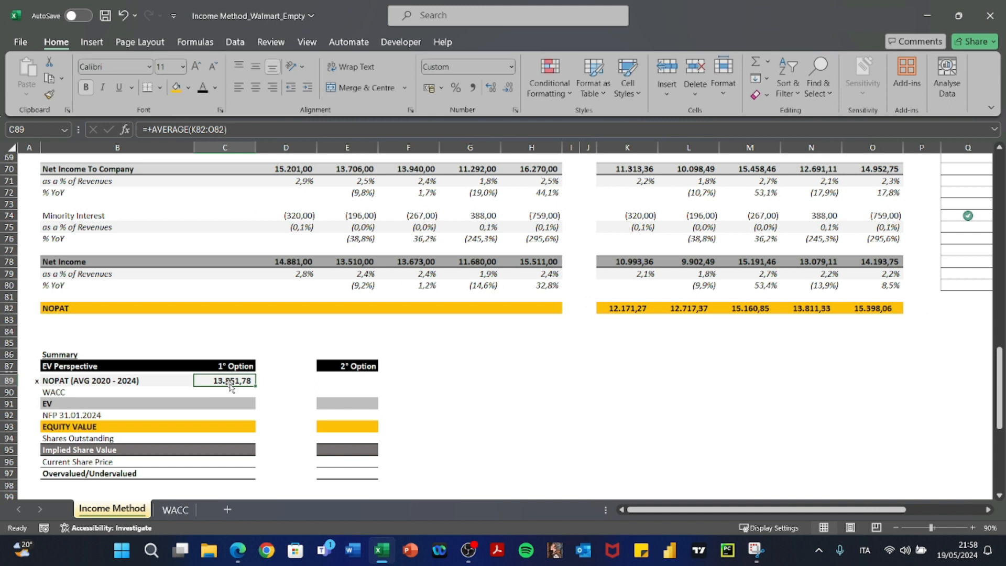
Review the sheet from the Perpetuity Approach heading and assumptions down through the adjusted statement to the NOPAT row and Summary
scroll(230, 387, "up", 3)
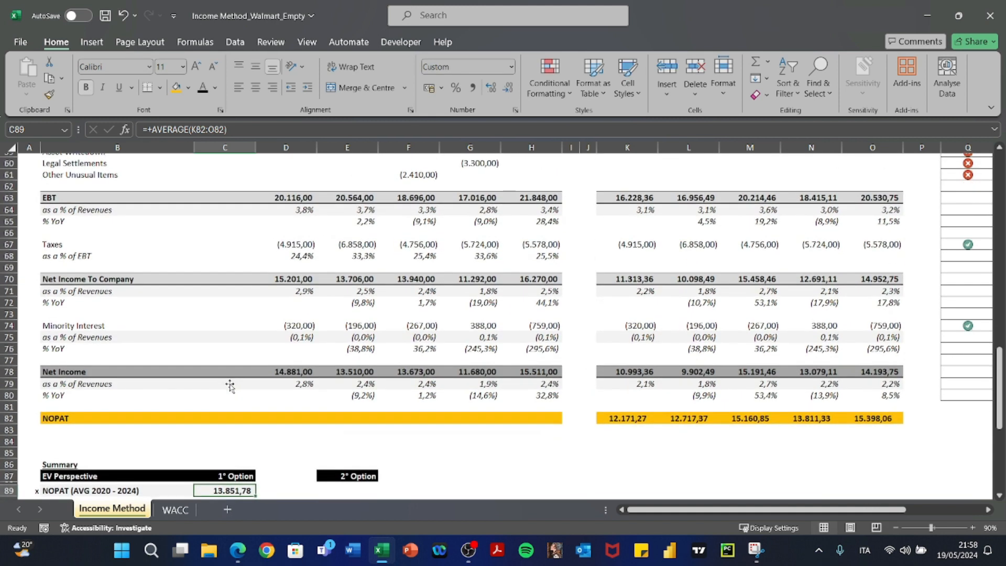
scroll(230, 386, "up", 20)
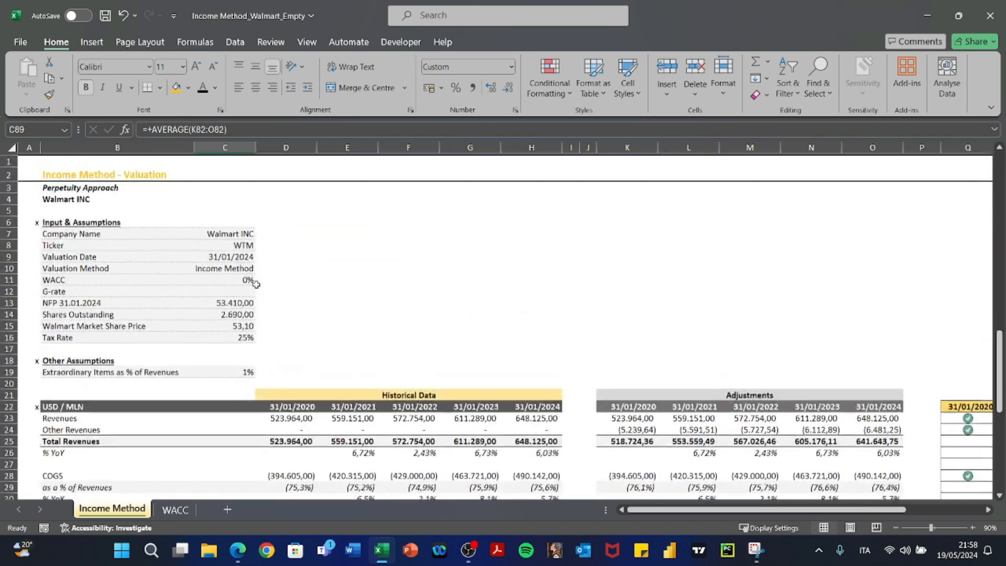
mouse_move(113, 187)
left_mouse_down()
mouse_move(113, 173)
mouse_move(110, 184)
left_mouse_up()
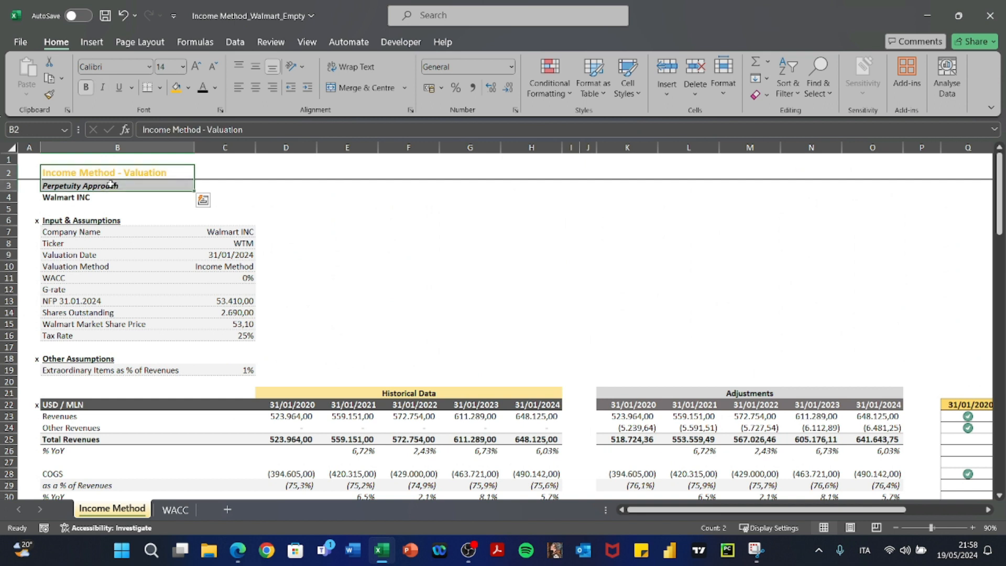
scroll(429, 392, "down", 8)
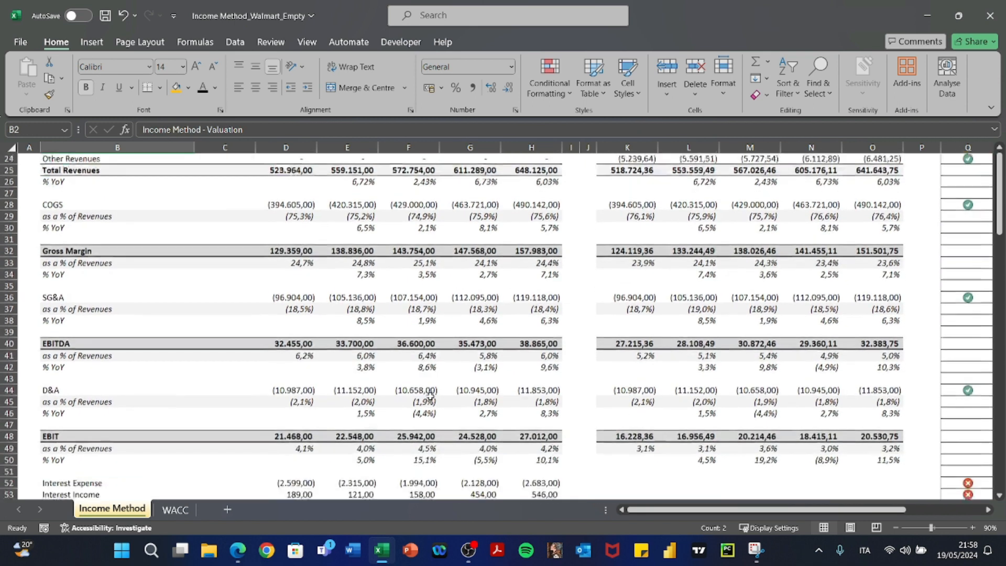
scroll(428, 392, "up", 7)
scroll(430, 396, "up", 1)
scroll(409, 382, "down", 17)
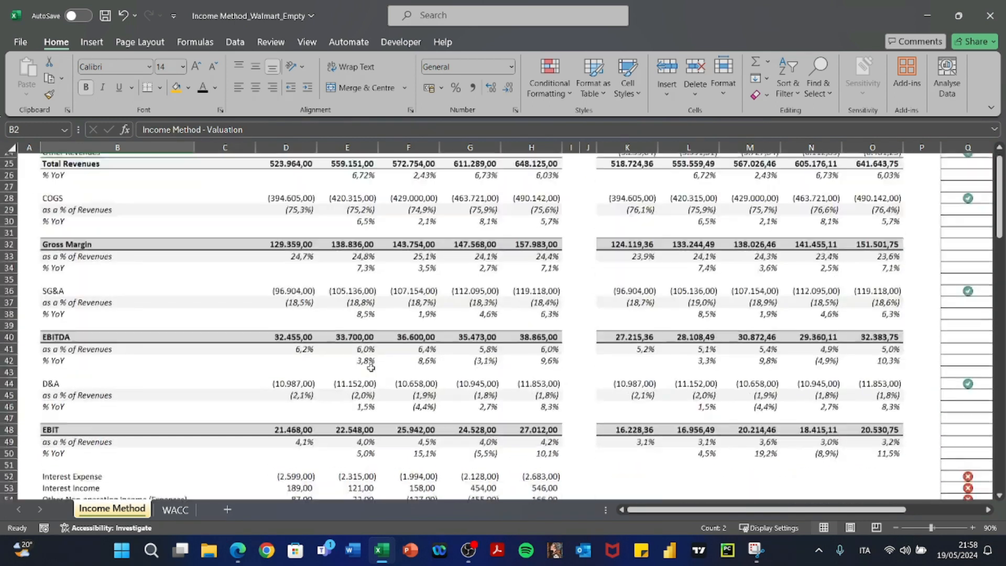
scroll(371, 367, "up", 5)
scroll(371, 368, "down", 12)
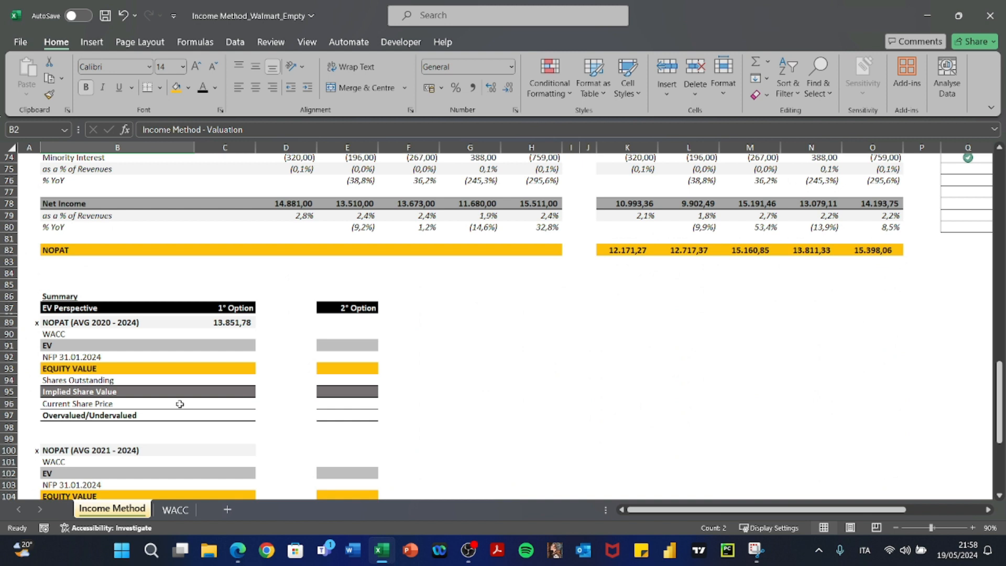
Link the first Summary block's WACC in C90 to the WACC assumption with an absolute reference to C11
left_click(229, 333)
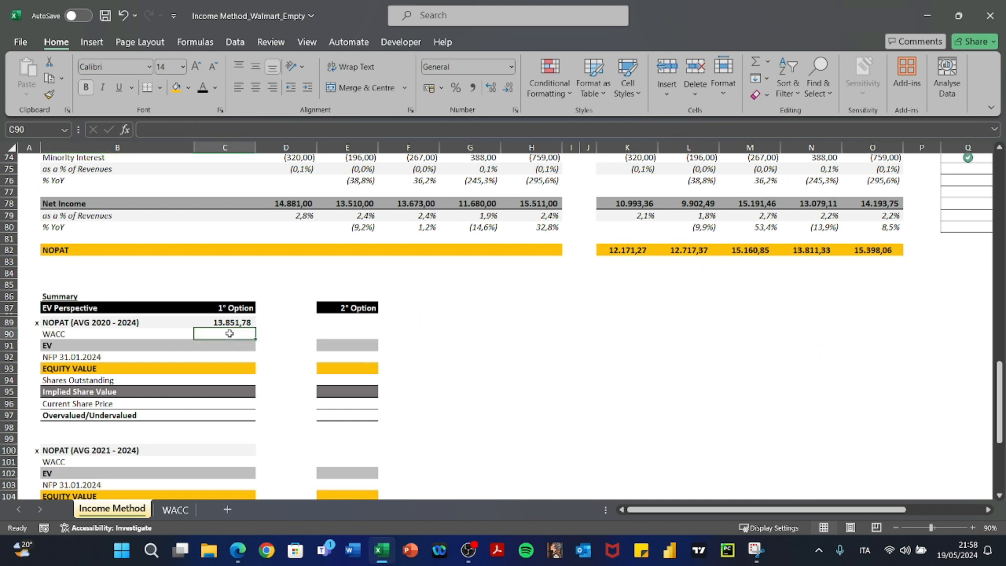
type("+")
key("Left")
key("Up")
key("Left")
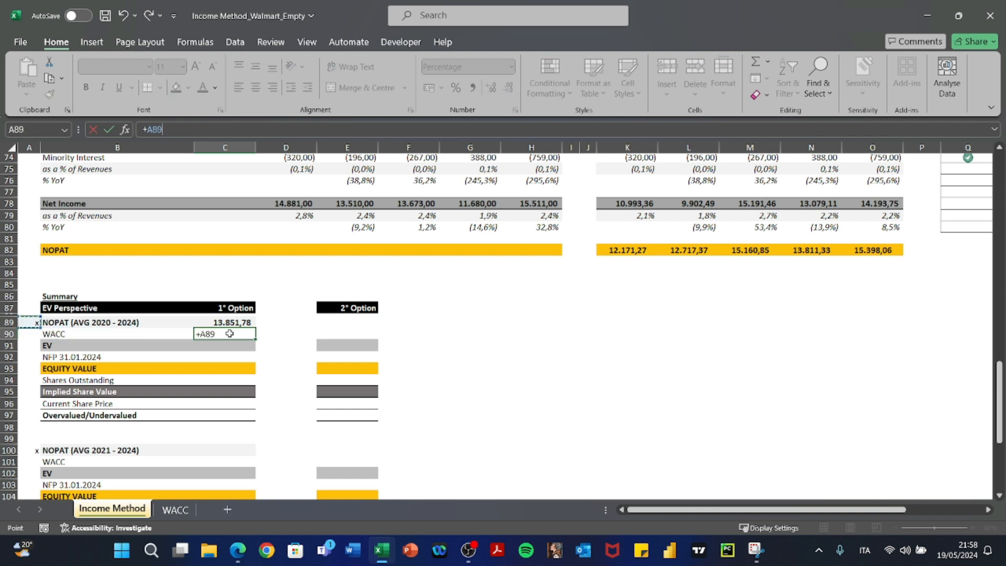
key("ctrl+Up")
key("ctrl+Up")
key("ctrl+Up")
key("Down")
key("Down")
key("Right")
key("ctrl+Down")
key("Right")
key("Right")
key("Up")
key("Up")
key("Up")
key("Left")
key("Up")
key("Up")
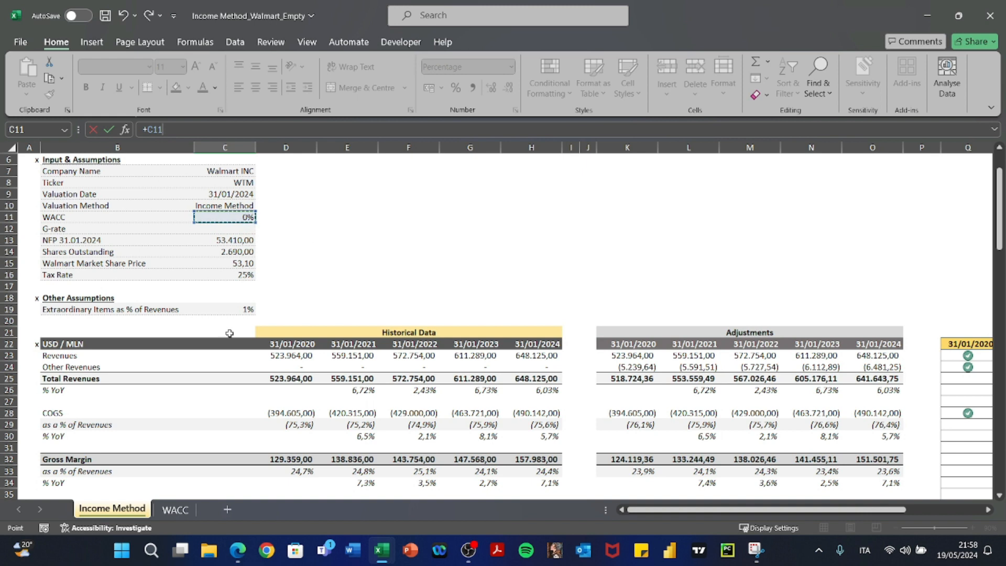
key("F4")
key("Return")
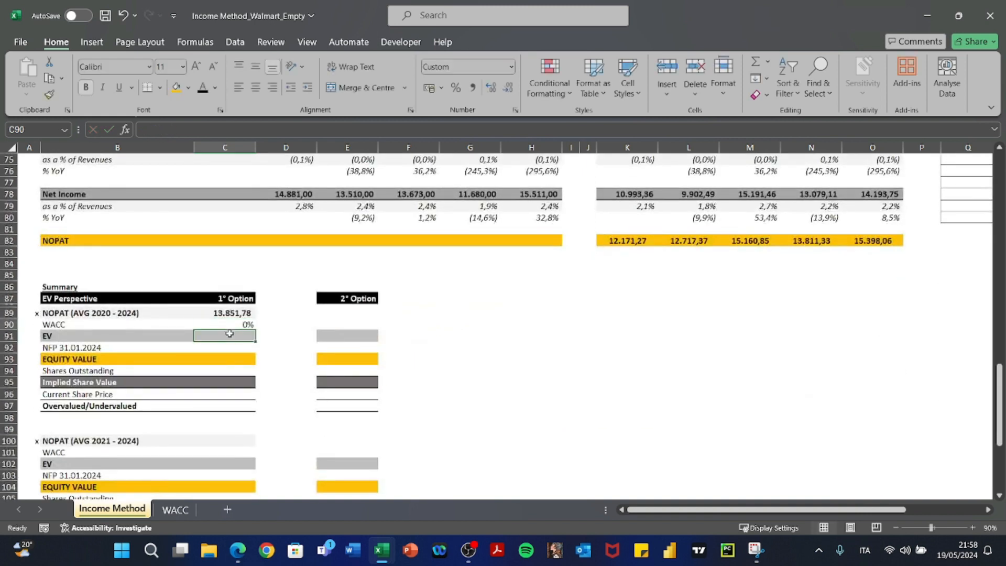
Calculate EV in C91 by dividing the average NOPAT in C89 by the WACC in C90
type("+")
key("Up")
key("Up")
type("/")
key("Up")
key("Return")
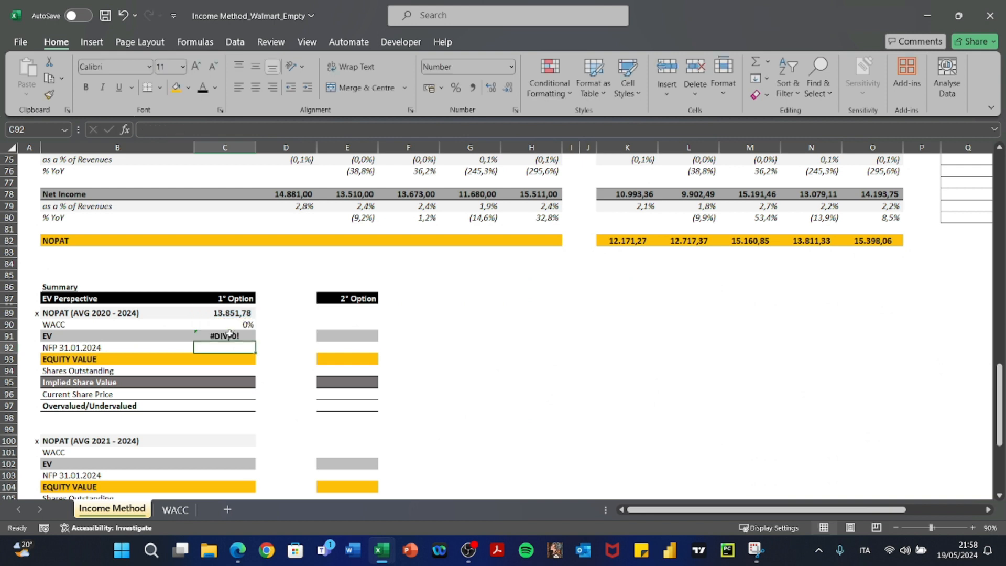
Link NFP 31.01.2024 in C92 to its value in the assumptions and calculate EQUITY VALUE in C93 as C91-C92
type("+")
key("Left")
key("Left")
key("ctrl+Up")
key("ctrl+Up")
key("ctrl+Up")
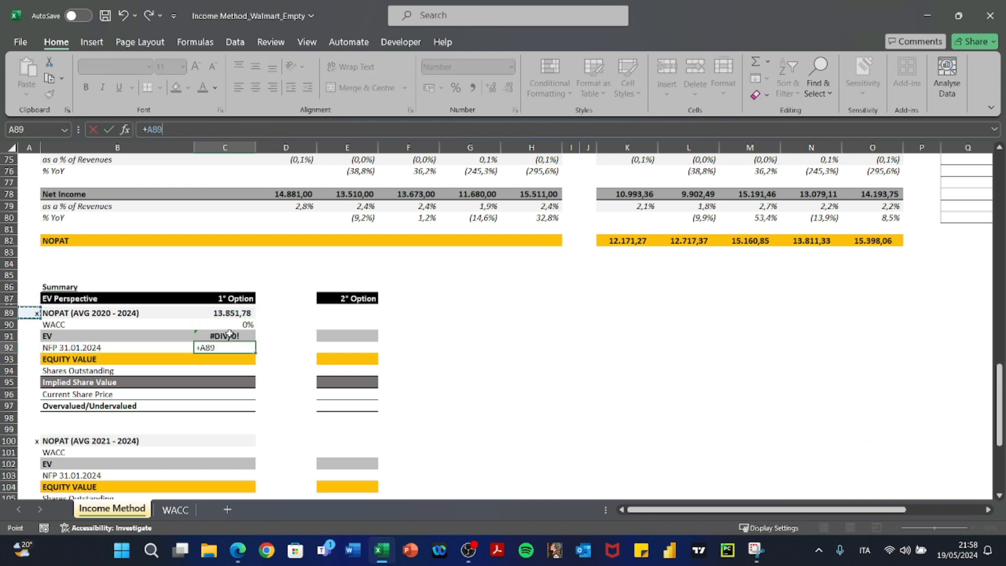
key("ctrl+Up")
key("Down")
key("Down")
key("Down")
key("Down")
key("Down")
key("Down")
key("Right")
key("Right")
key("Down")
scroll(229, 333, "down", 1)
type("+C91-C92")
key("Return")
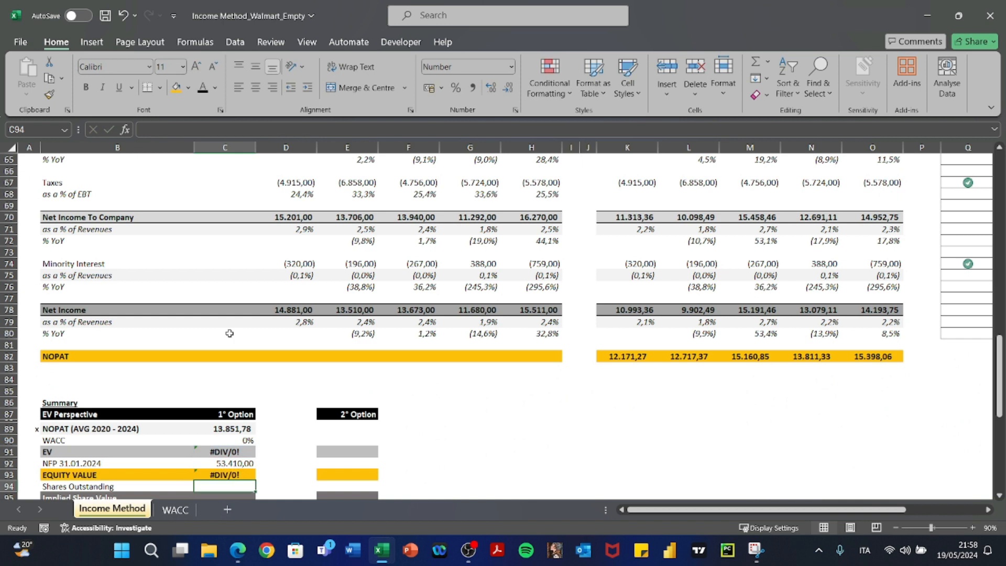
Link Shares Outstanding in C94 to the shares assumption in C14
type("+")
key("Left")
key("Left")
key("ctrl+Up")
key("ctrl+Up")
key("ctrl+Up")
key("ctrl+Up")
key("ctrl+Up")
key("ctrl+Up")
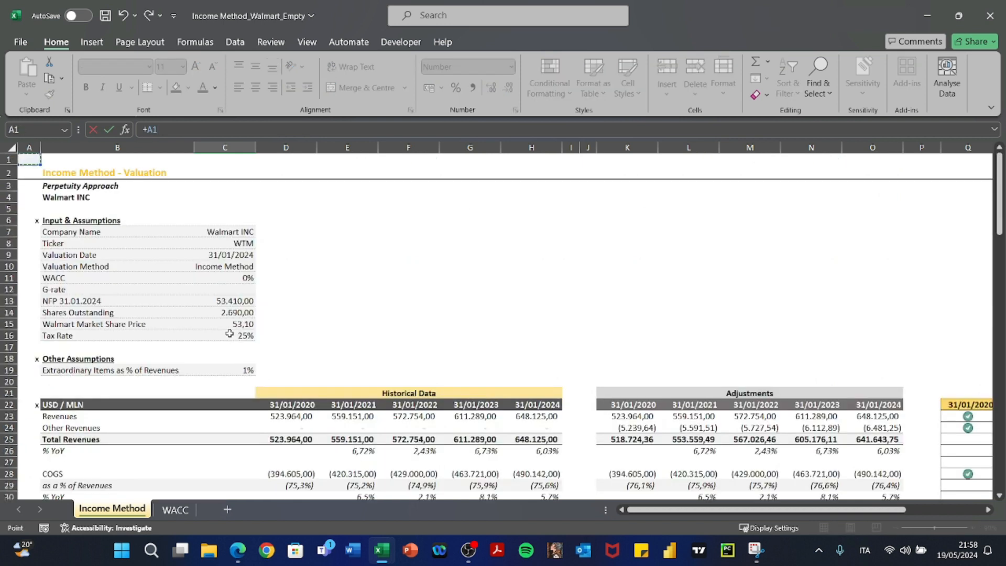
key("Up")
key("Up")
key("Right")
key("Right")
key("Up")
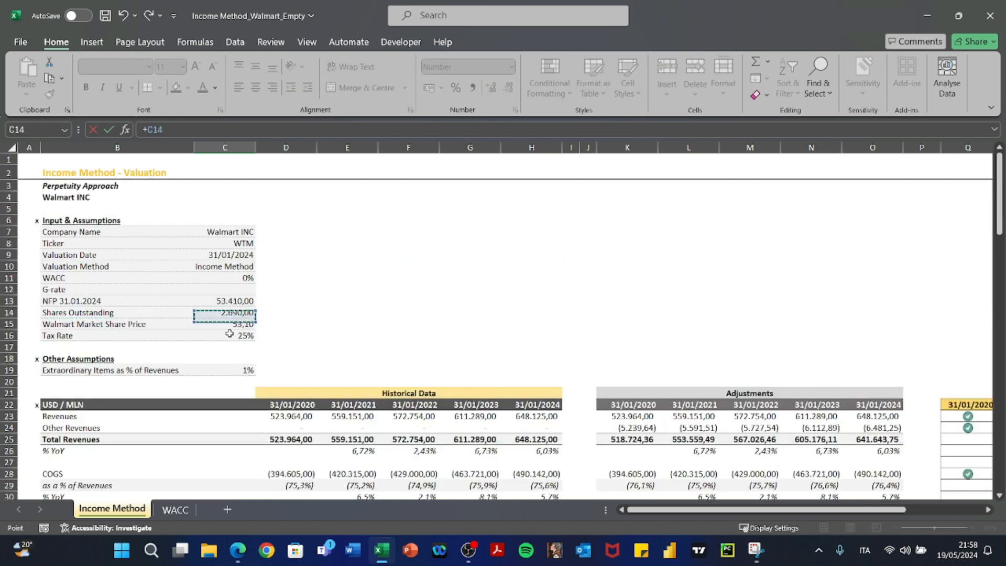
key("Return")
Calculate Implied Share Value in C95 by dividing the equity value by the shares outstanding in C94
key("Down")
key("Up")
type("+")
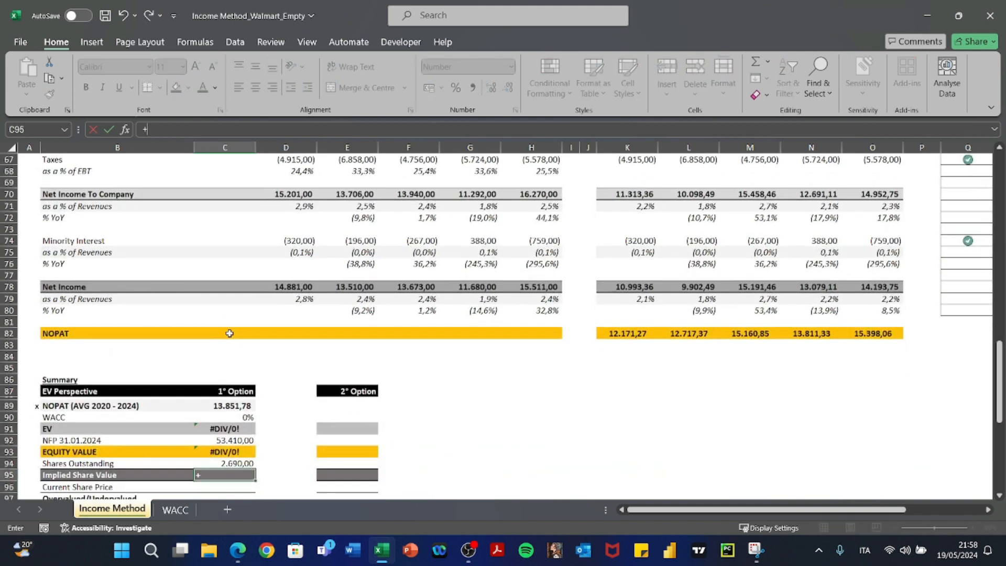
type("/")
key("Up")
key("Return")
type("è")
key("Escape")
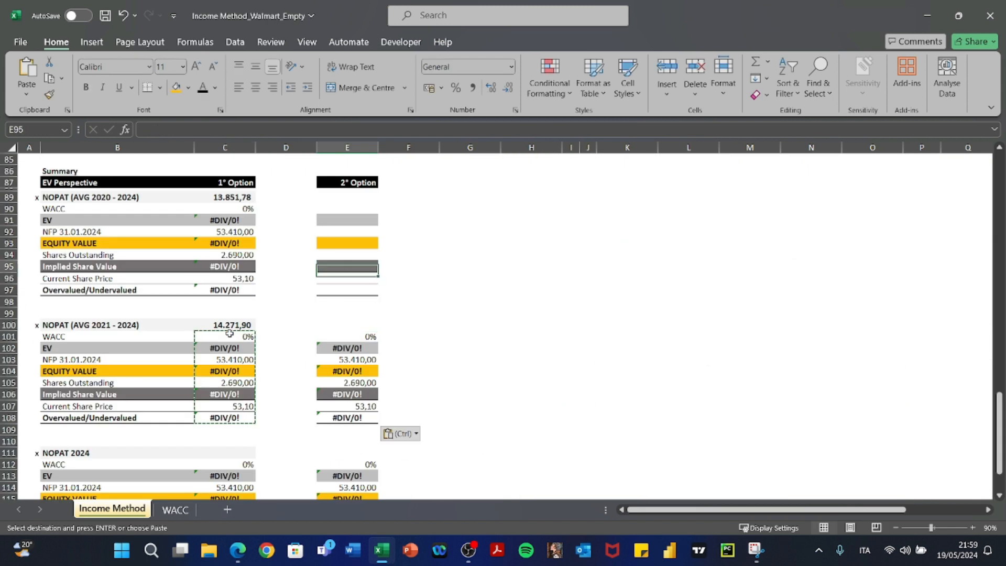
Paste the copied WACC to Overvalued/Undervalued formulas into the first block's 2° Option column, starting at E90
key("Up")
key("Up")
key("Up")
key("Up")
key("Up")
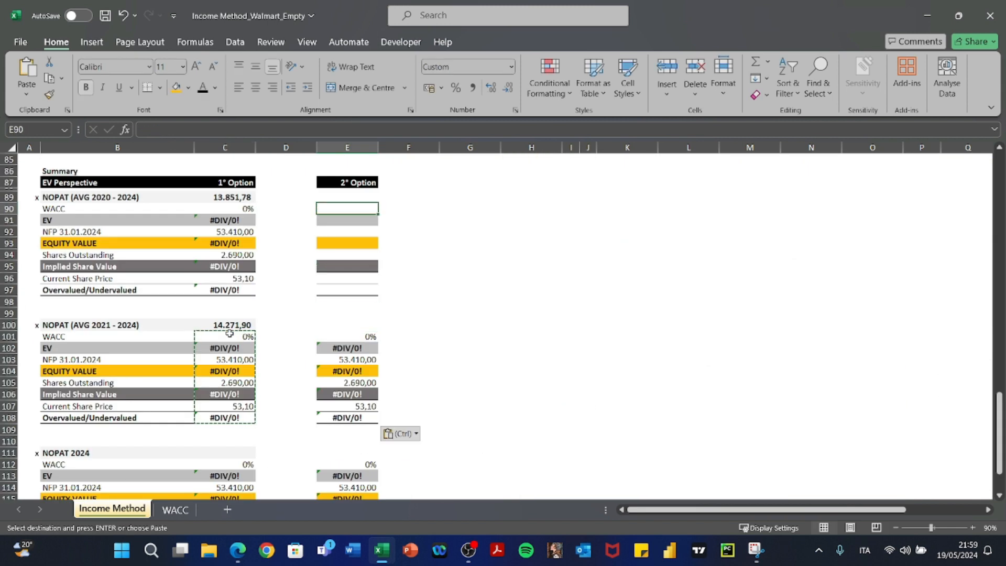
key("ctrl+v")
key("Escape")
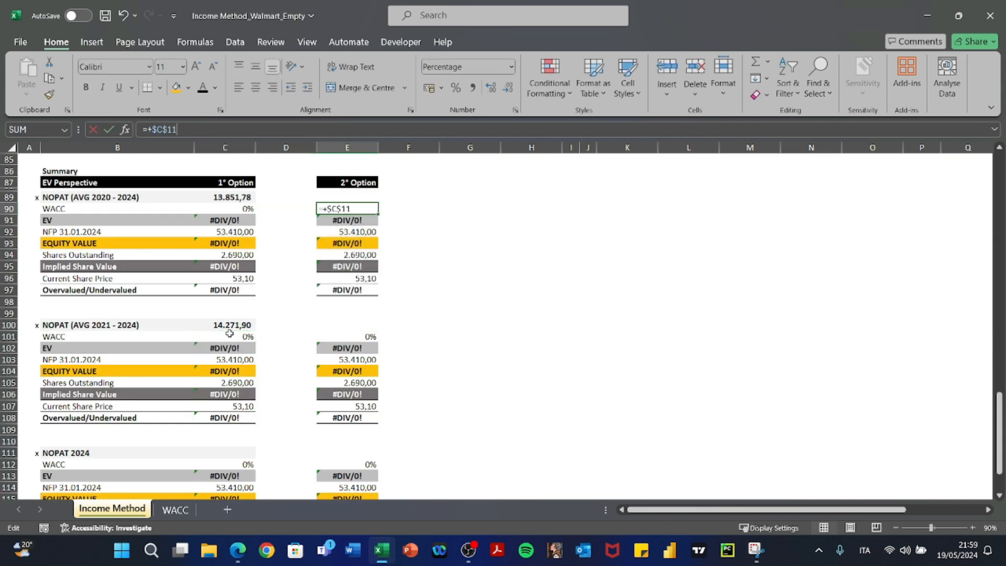